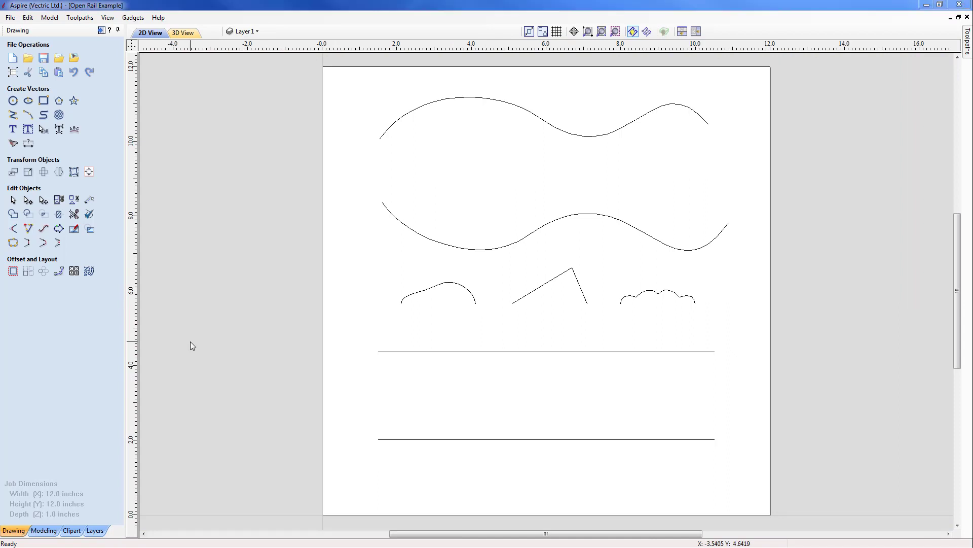
# Create a Two Rail Sweep along the two wavy curves, using the smooth rounded profile as the cross section
pyautogui.click(45, 530)
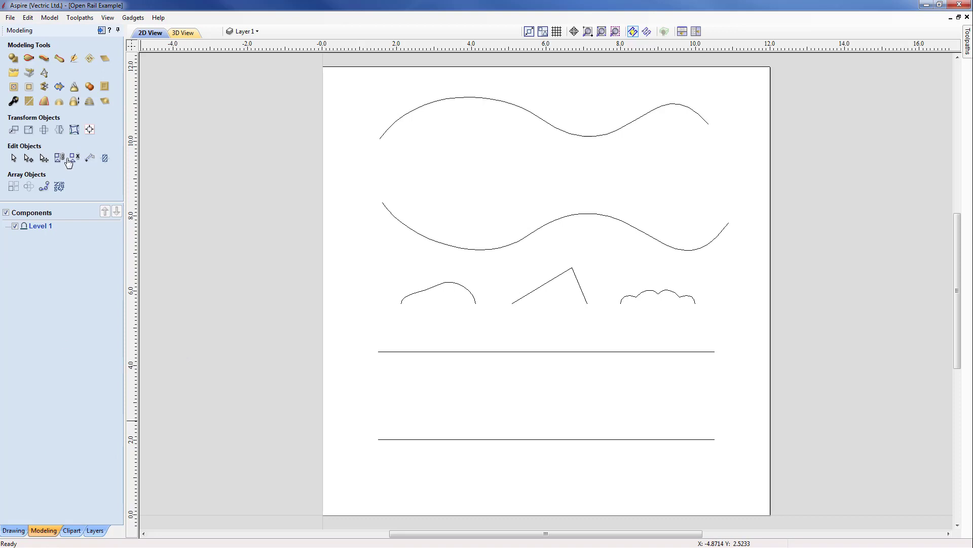
pyautogui.click(28, 59)
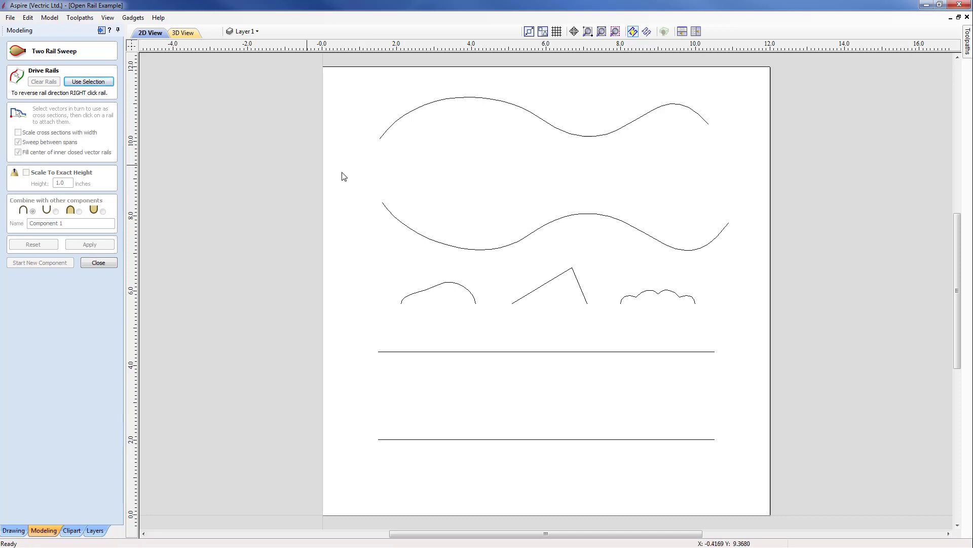
pyautogui.click(397, 125)
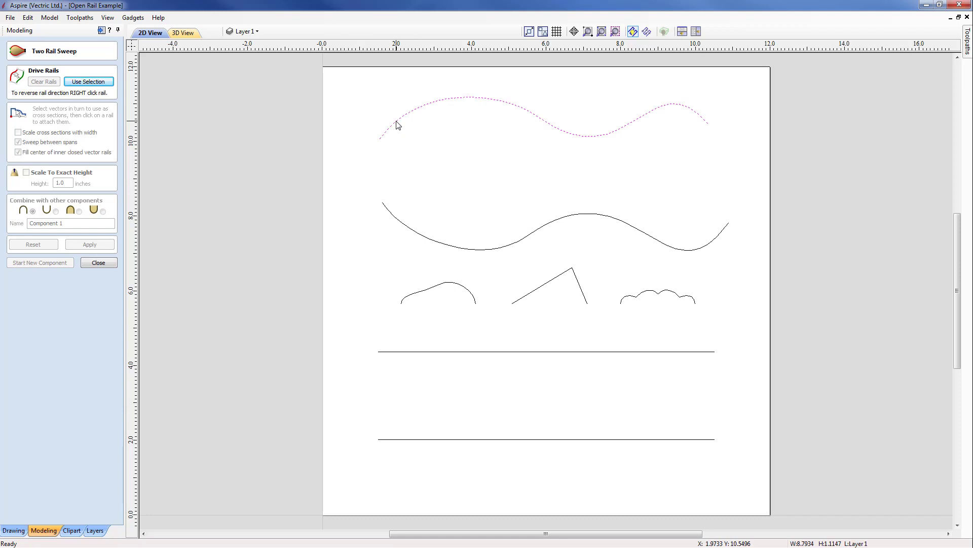
pyautogui.keyDown('shift'); pyautogui.click(399, 222); pyautogui.keyUp('shift')
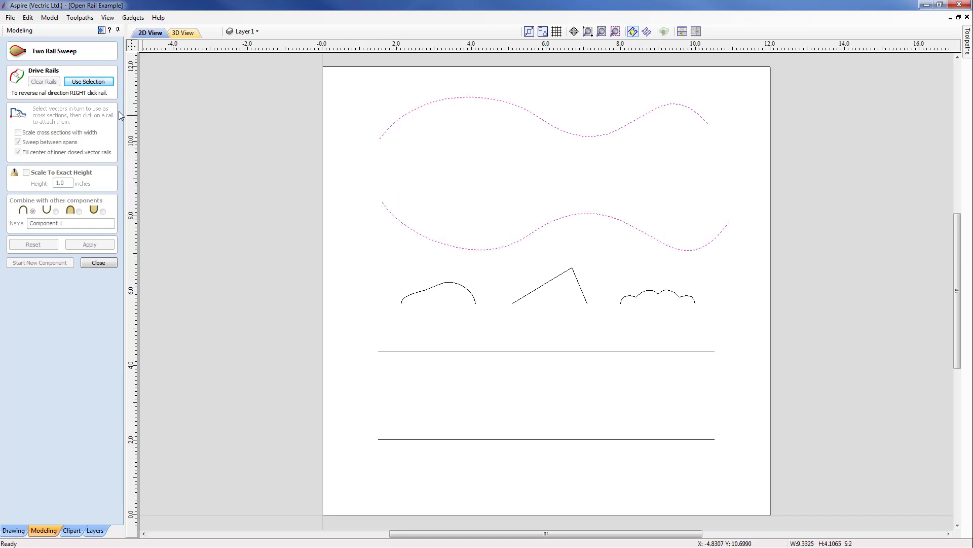
pyautogui.click(94, 84)
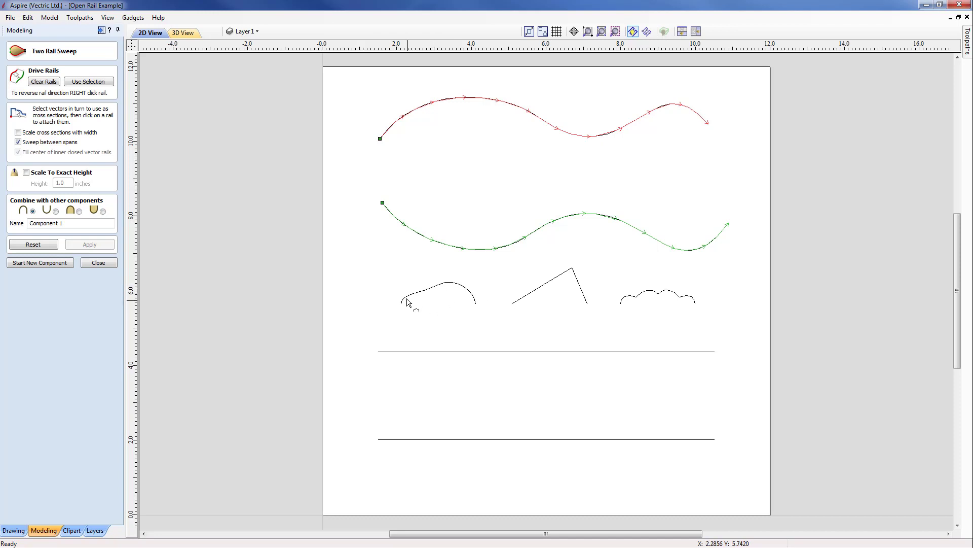
pyautogui.click(453, 284)
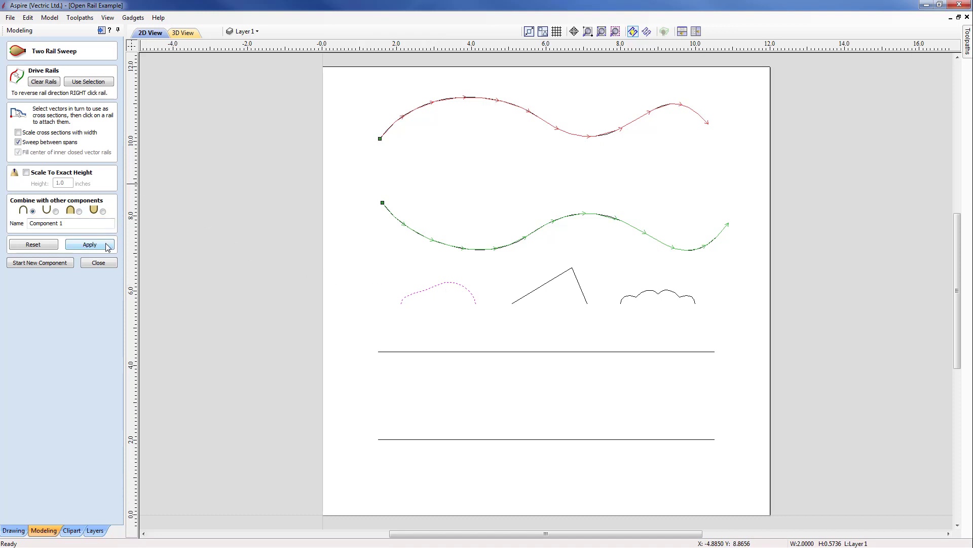
pyautogui.click(89, 244)
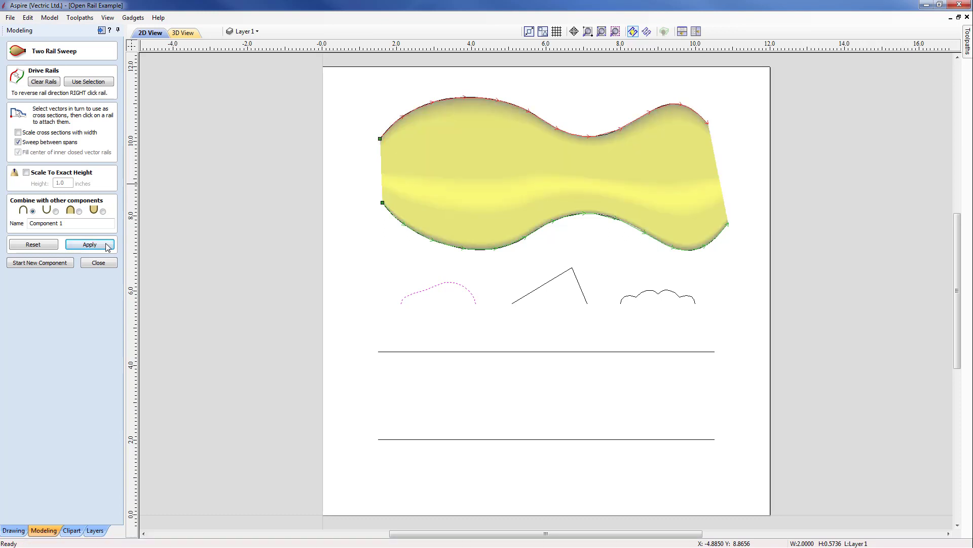
# Show the 2D and 3D views side by side, examine the swept shape from several angles and finish the sweep
pyautogui.click(696, 31)
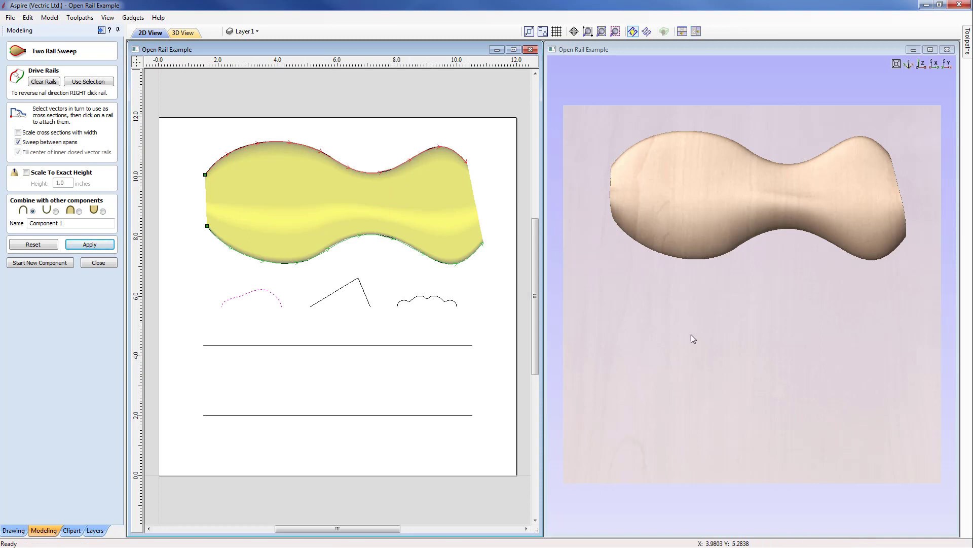
pyautogui.moveTo(696, 375); pyautogui.dragTo(760, 319)
pyautogui.moveTo(760, 316); pyautogui.dragTo(783, 354, button='middle')
pyautogui.scroll(2, 784, 356)
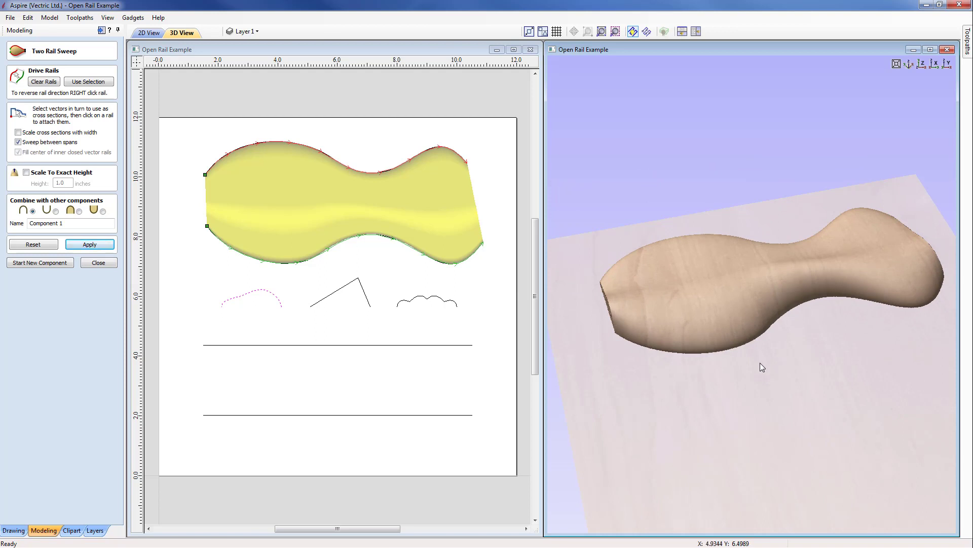
pyautogui.moveTo(708, 367); pyautogui.dragTo(771, 350)
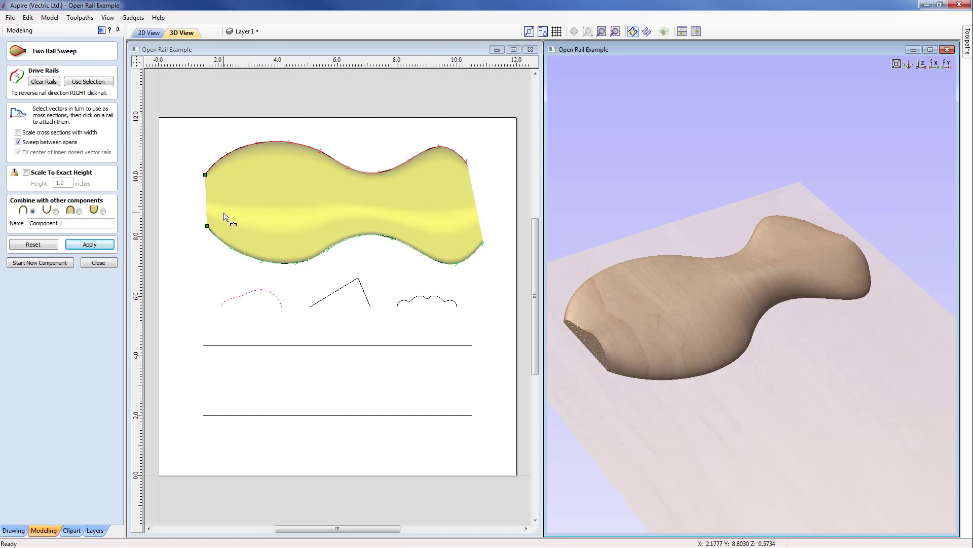
pyautogui.moveTo(781, 300); pyautogui.dragTo(753, 273)
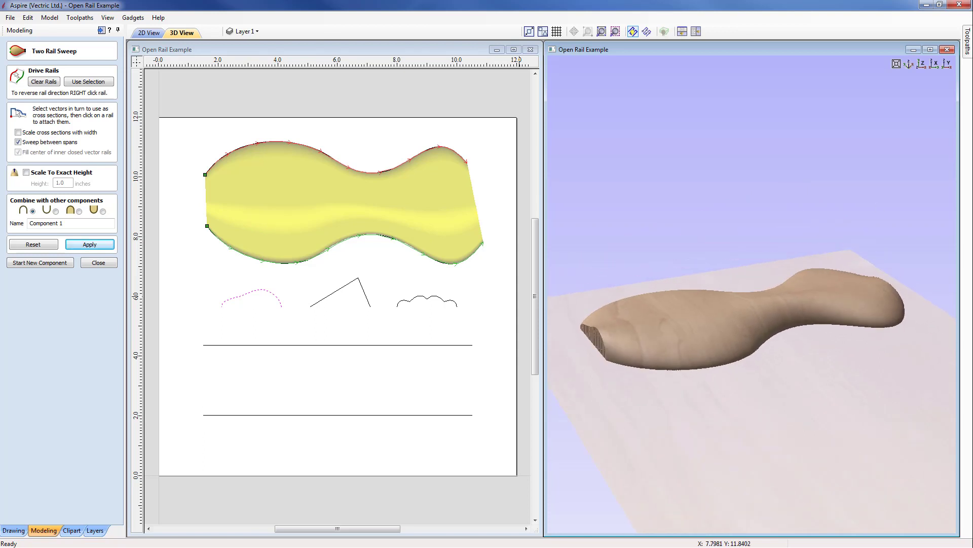
pyautogui.click(922, 64)
pyautogui.click(934, 64)
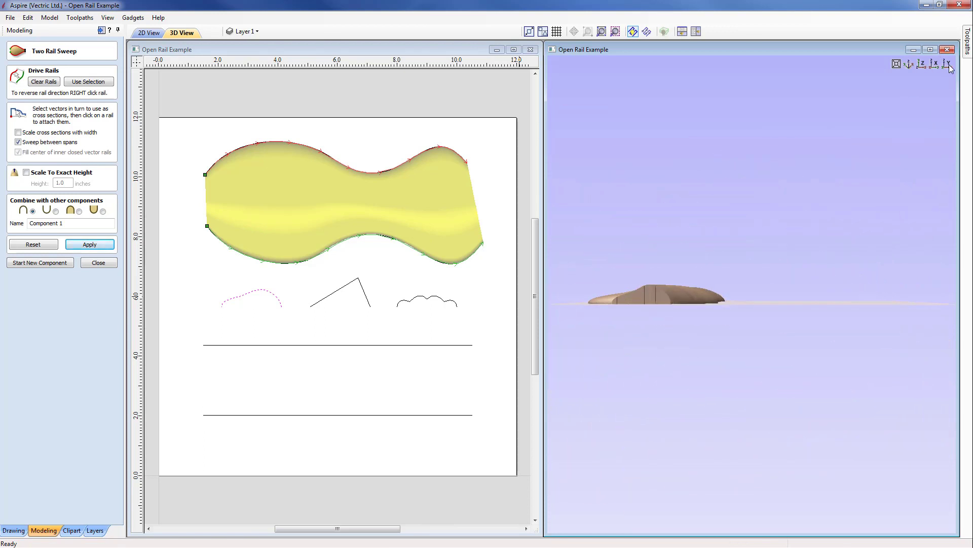
pyautogui.click(947, 64)
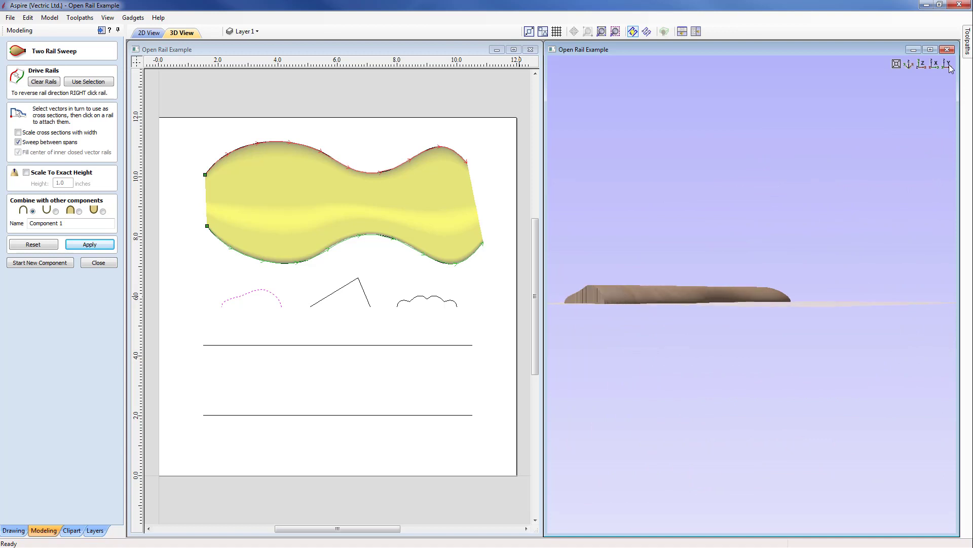
pyautogui.click(909, 64)
pyautogui.moveTo(779, 296); pyautogui.dragTo(783, 338)
pyautogui.scroll(3, 781, 335)
pyautogui.moveTo(779, 334); pyautogui.dragTo(802, 328, button='middle')
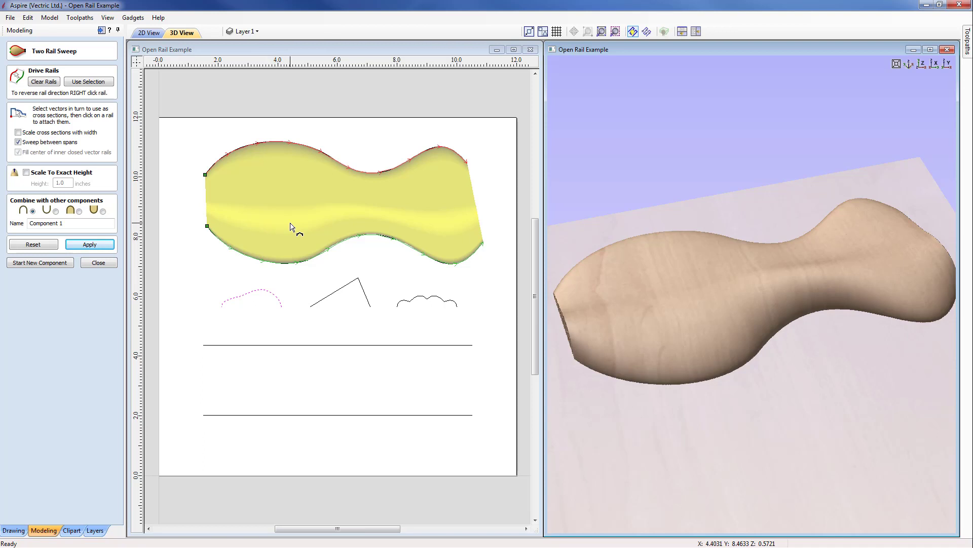
pyautogui.click(98, 263)
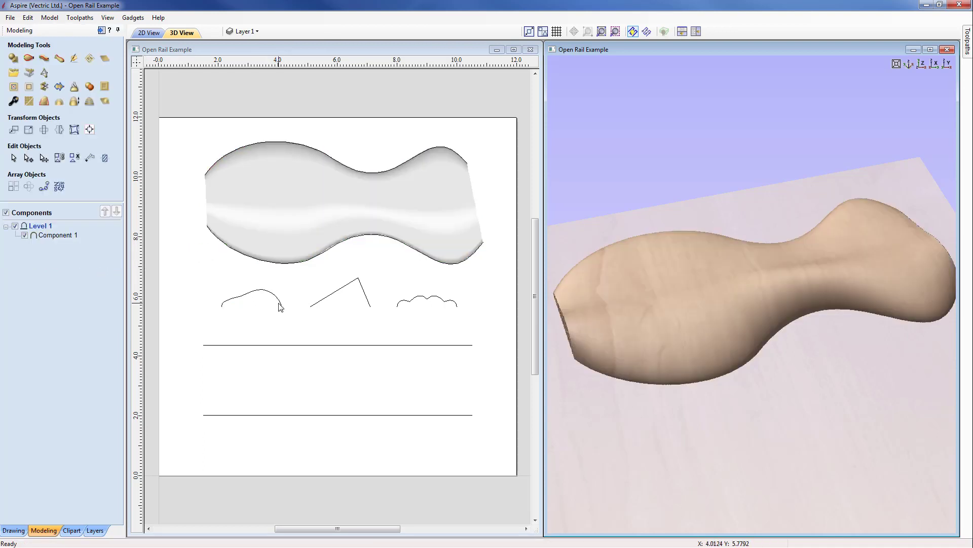
# Measure from the start point of the smooth rounded profile to its peak
pyautogui.scroll(5, 280, 307)
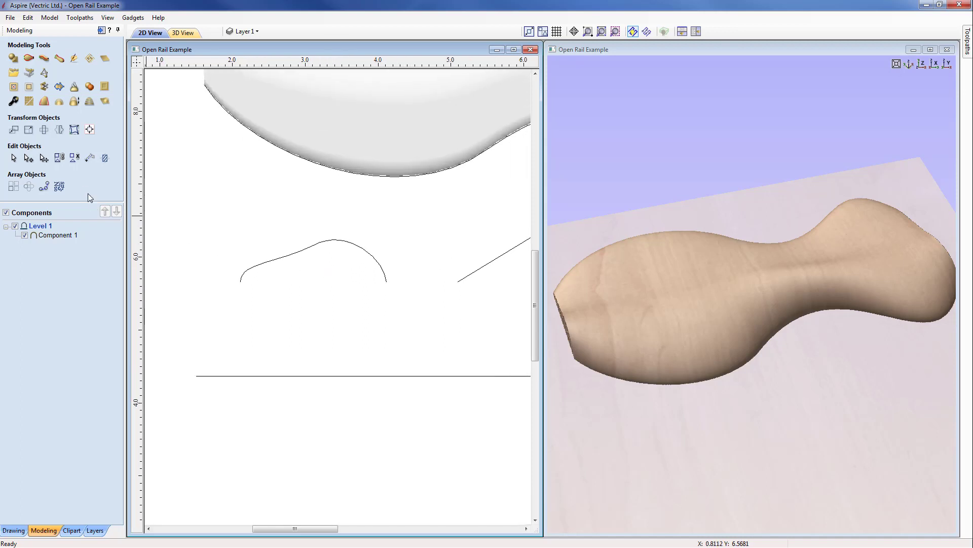
pyautogui.click(90, 159)
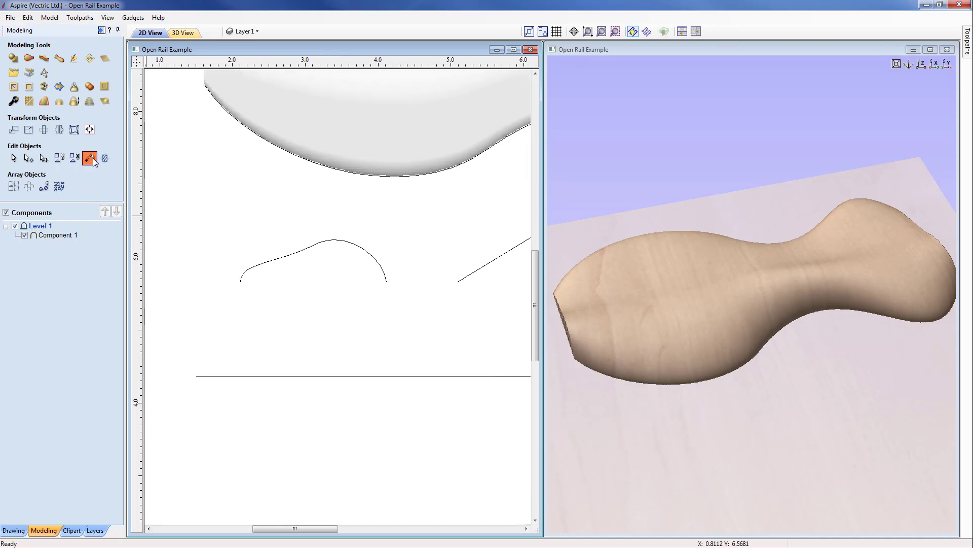
pyautogui.click(241, 284)
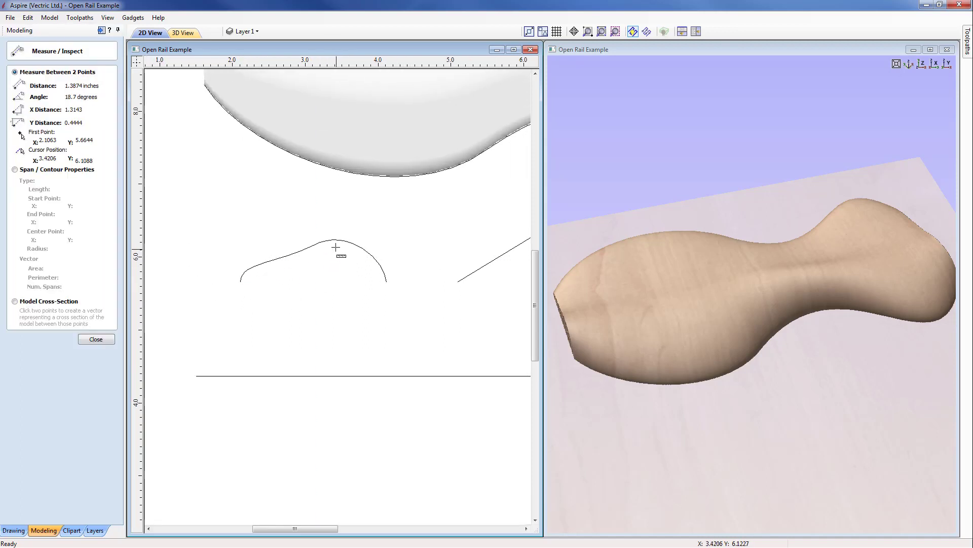
pyautogui.click(335, 241)
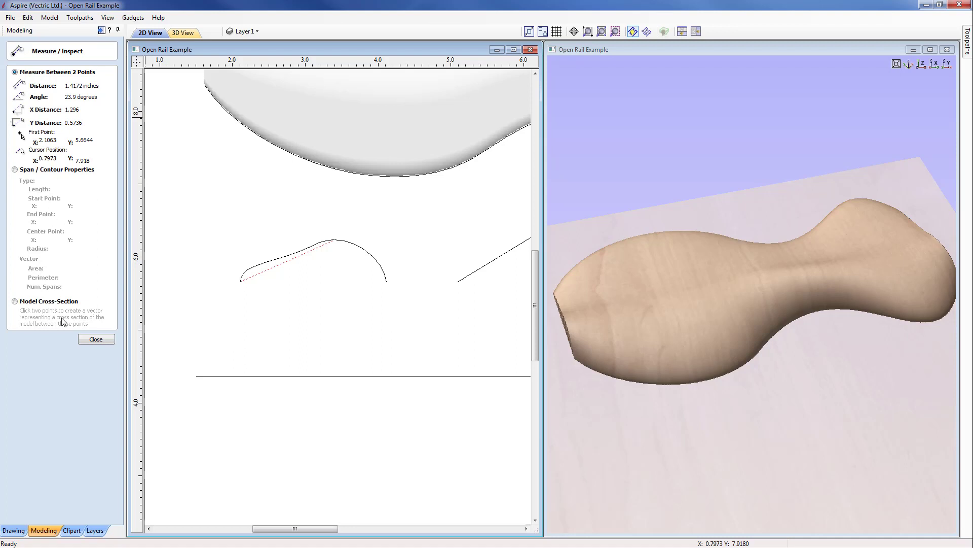
pyautogui.click(96, 340)
# Delete the swept component, keeping the rail and profile vectors
pyautogui.scroll(-5, 319, 276)
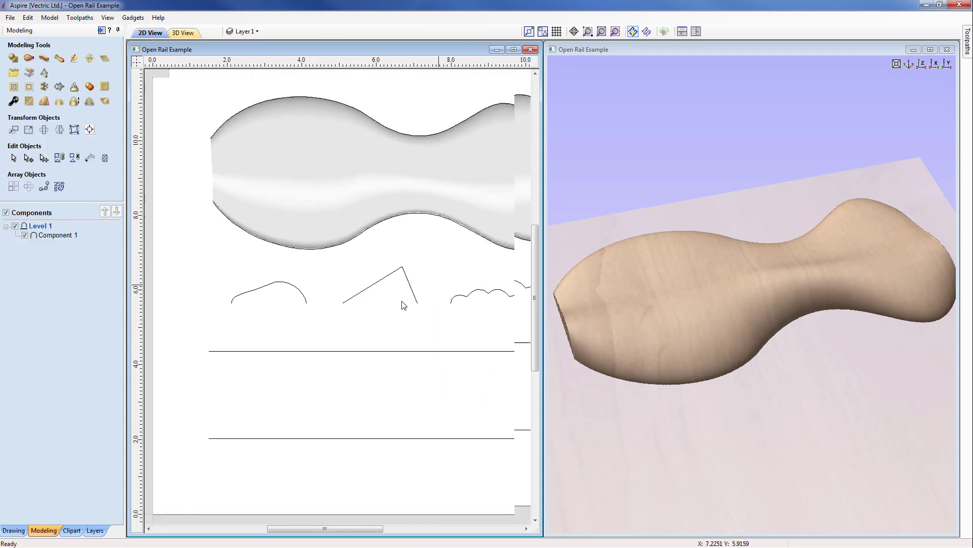
pyautogui.click(367, 201)
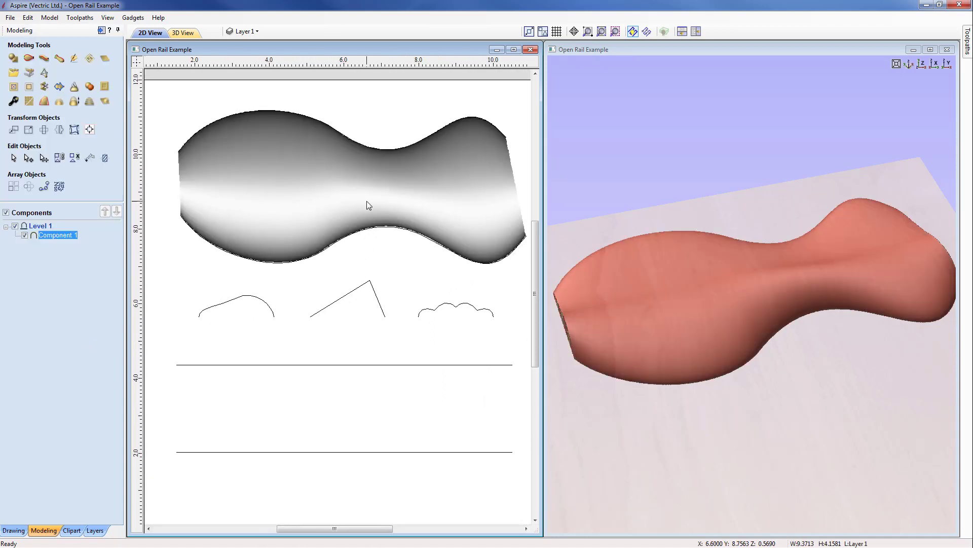
pyautogui.press('Delete')
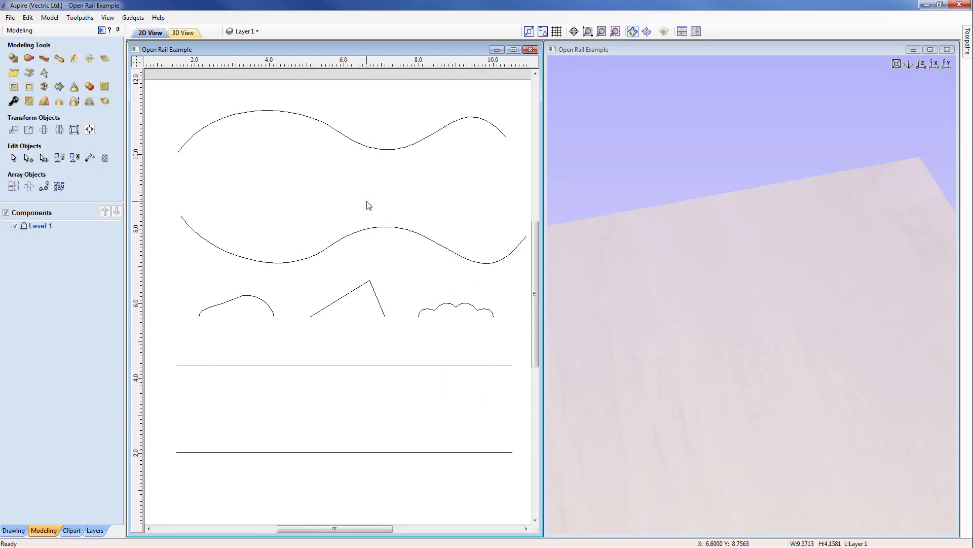
# Start a new Two Rail Sweep with the upper and lower wavy curves as its drive rails
pyautogui.click(920, 63)
pyautogui.scroll(-2, 390, 246)
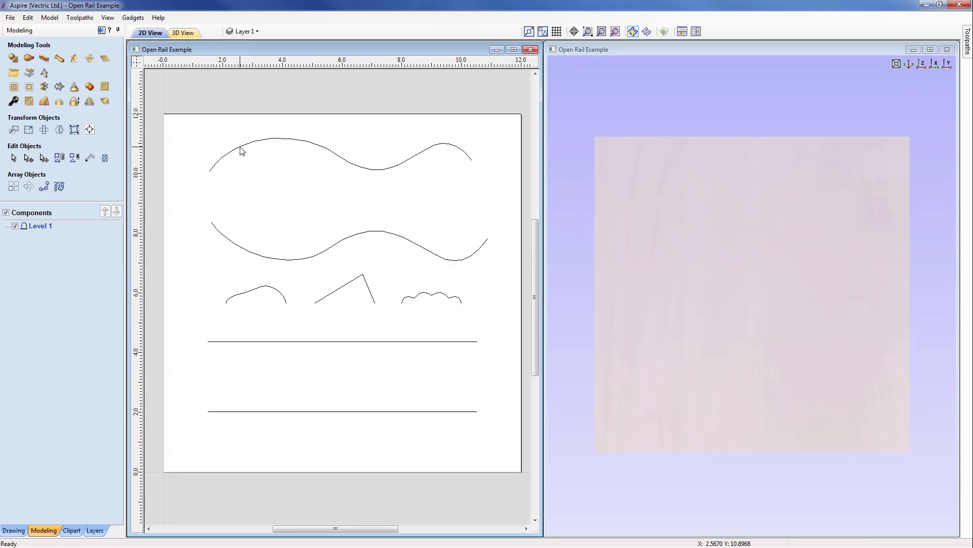
pyautogui.click(241, 148)
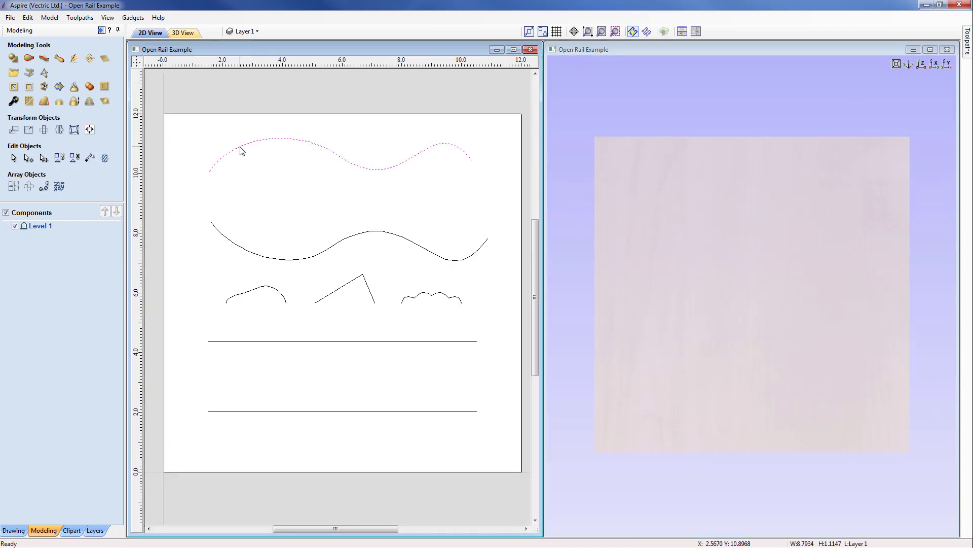
pyautogui.keyDown('shift'); pyautogui.click(247, 253); pyautogui.keyUp('shift')
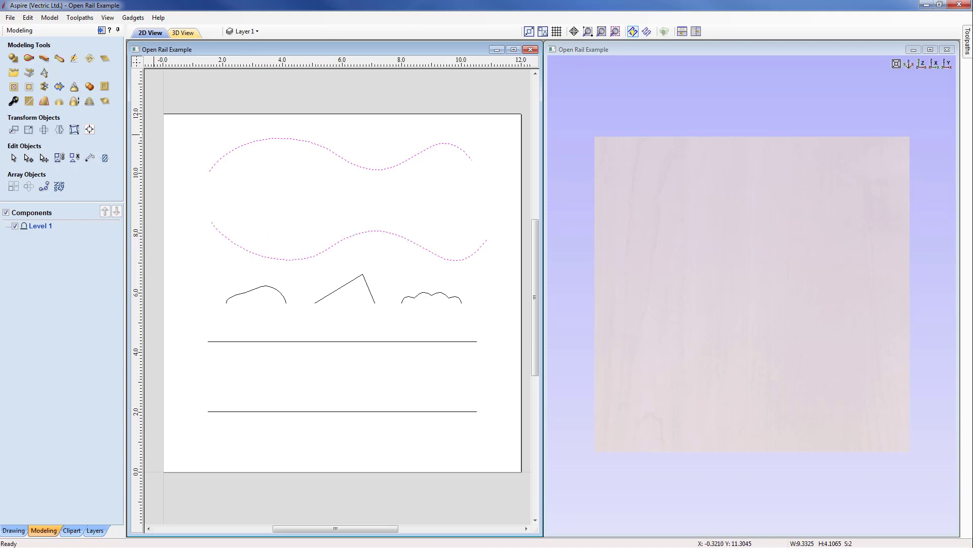
pyautogui.click(14, 59)
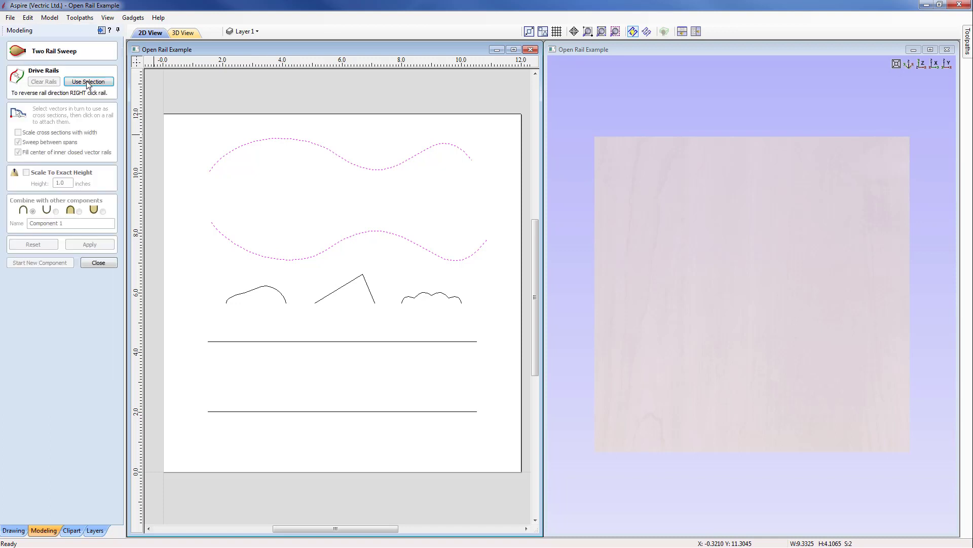
pyautogui.click(90, 82)
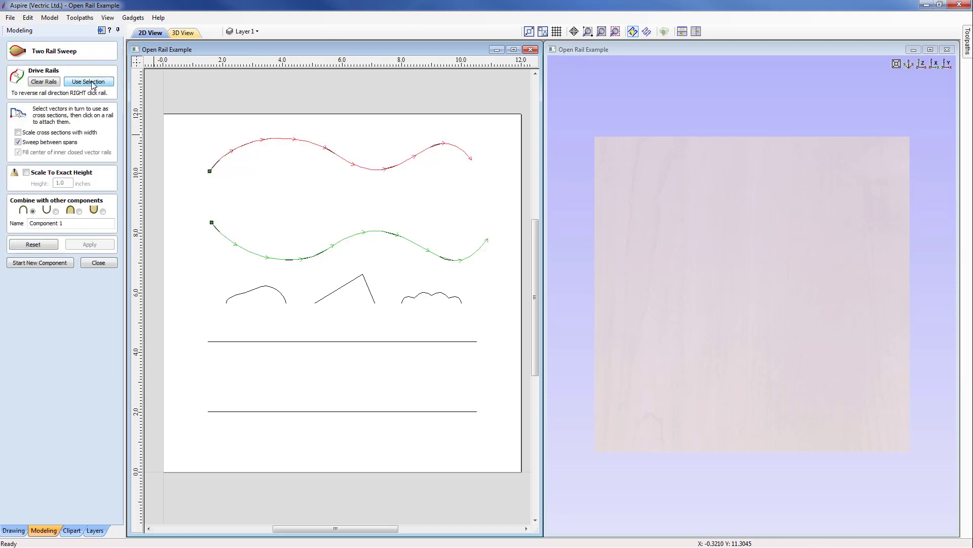
# Sweep the smooth rounded profile along the drive rails and view the resulting shape in 3D
pyautogui.click(262, 288)
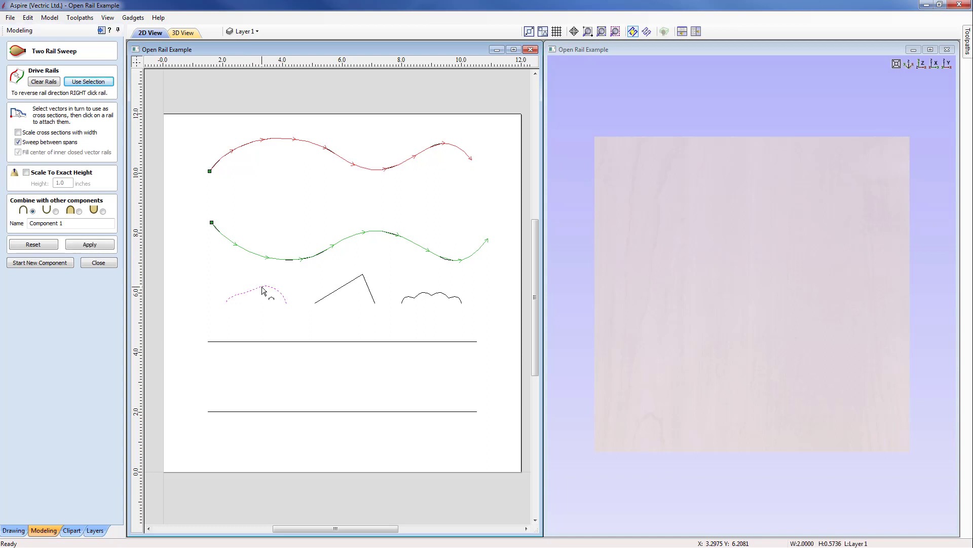
pyautogui.click(98, 245)
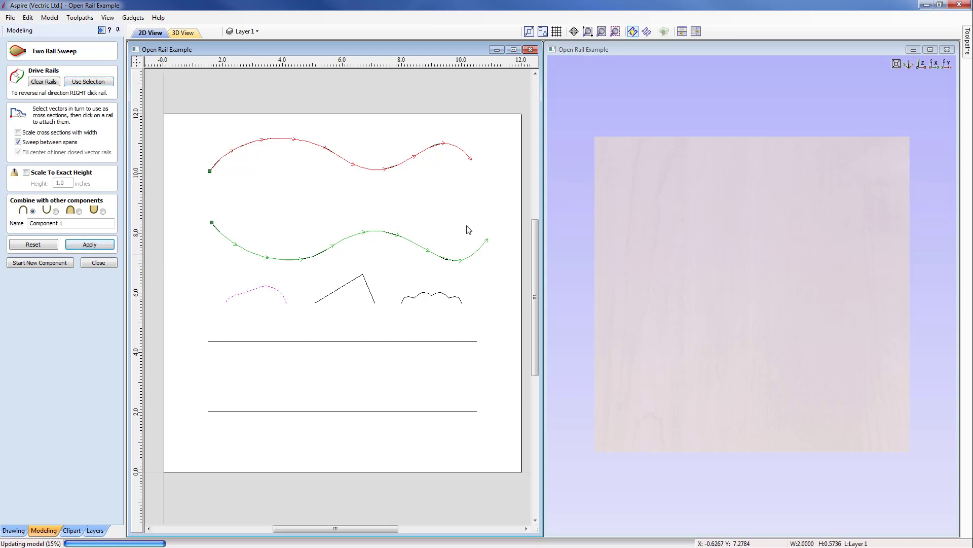
pyautogui.moveTo(718, 353); pyautogui.dragTo(743, 337)
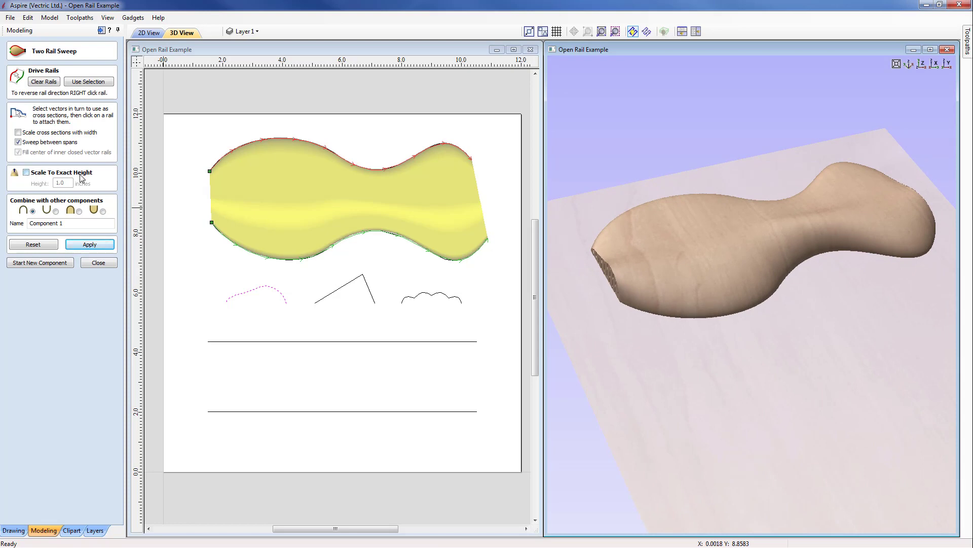
# Scale the sweep to an exact height of 1.0 inches and examine the taller shape
pyautogui.click(26, 172)
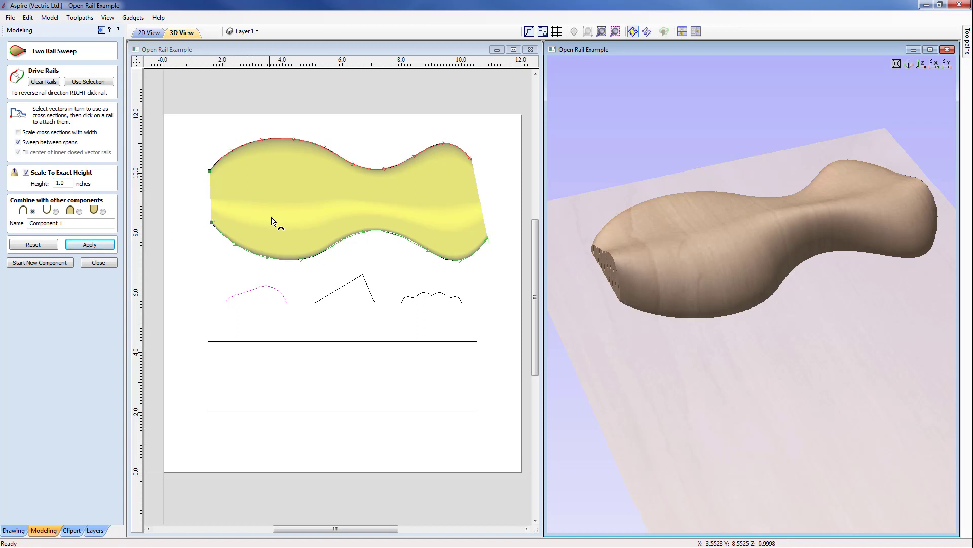
pyautogui.click(303, 219)
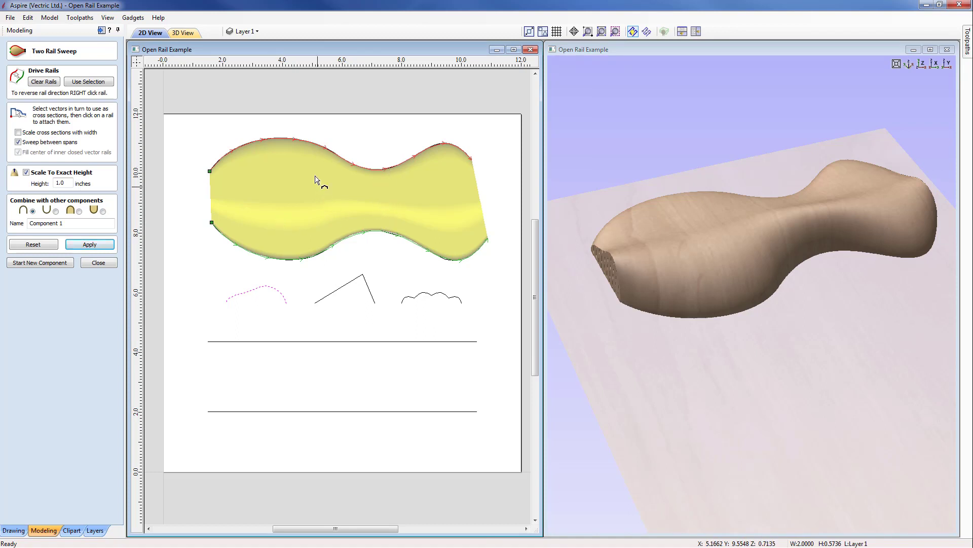
pyautogui.moveTo(735, 318); pyautogui.dragTo(722, 319)
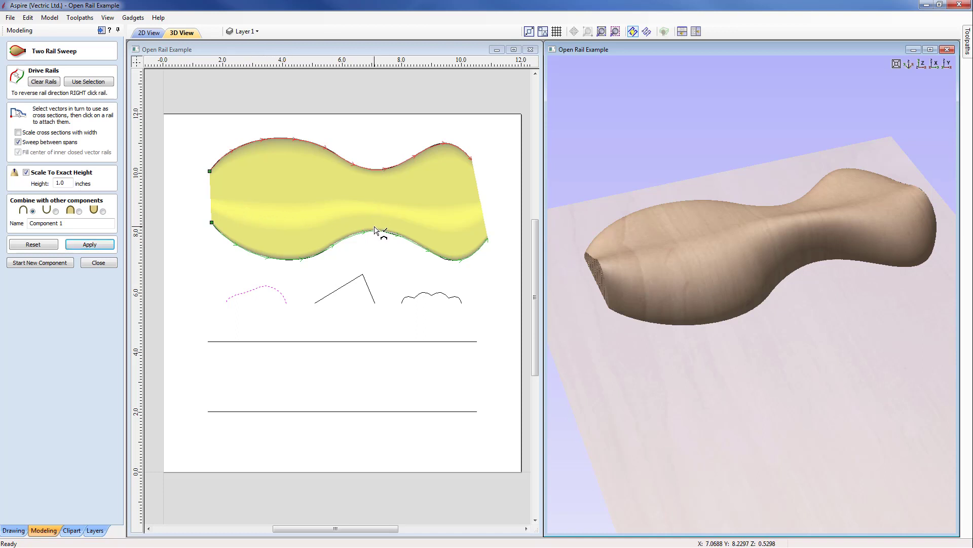
# Enable scaling of cross sections with width and recalculate the sweep
pyautogui.click(18, 133)
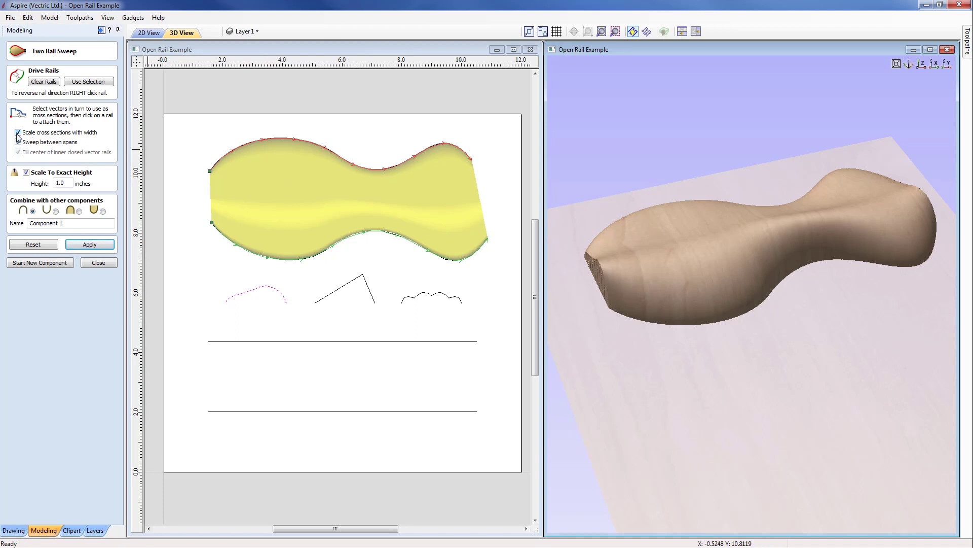
pyautogui.click(90, 245)
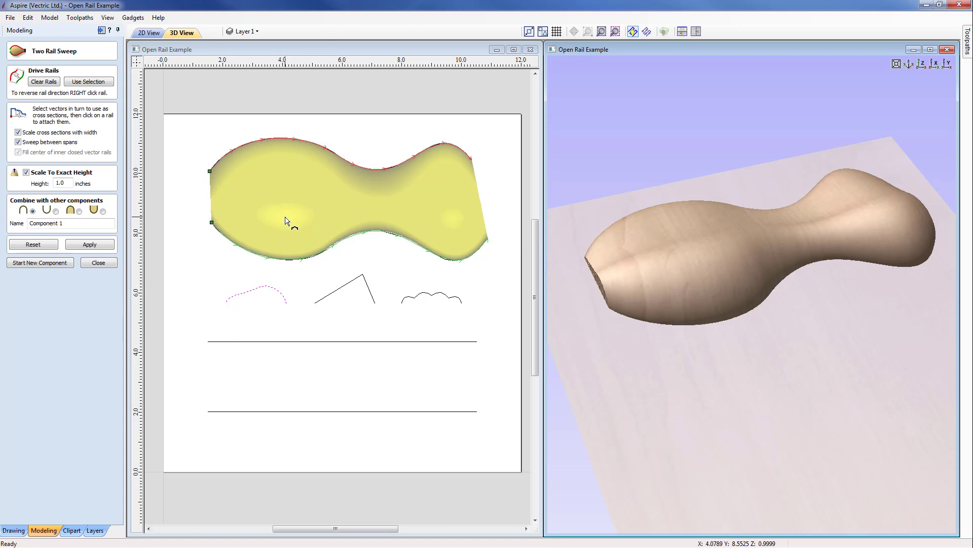
# Attach the smooth rounded profile at the rails' start and the angular profile at their far end, and recalculate the sweep
pyautogui.click(200, 254)
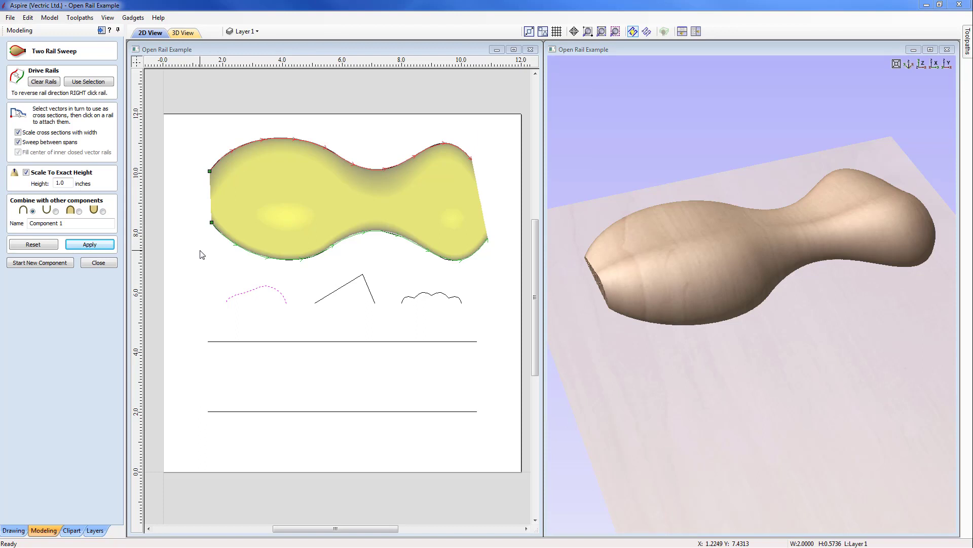
pyautogui.click(211, 174)
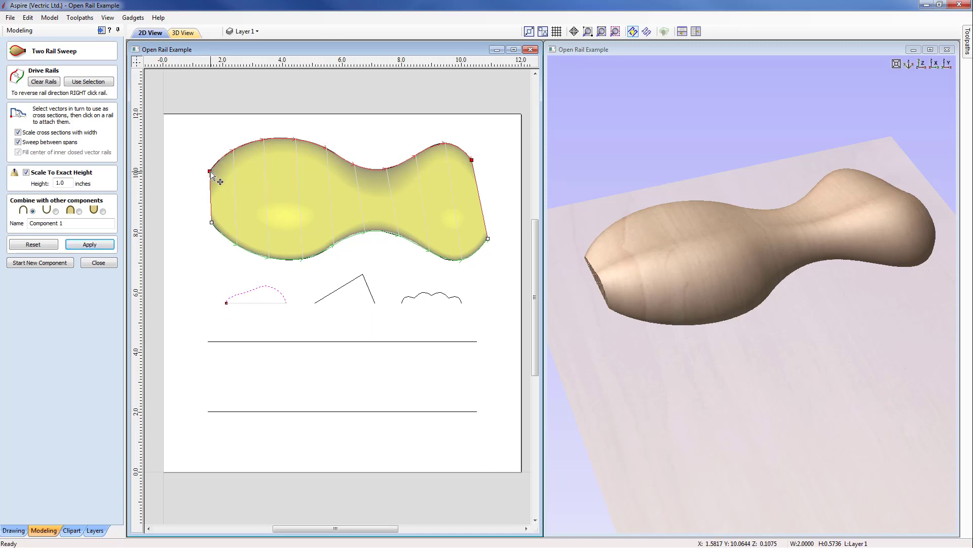
pyautogui.click(89, 245)
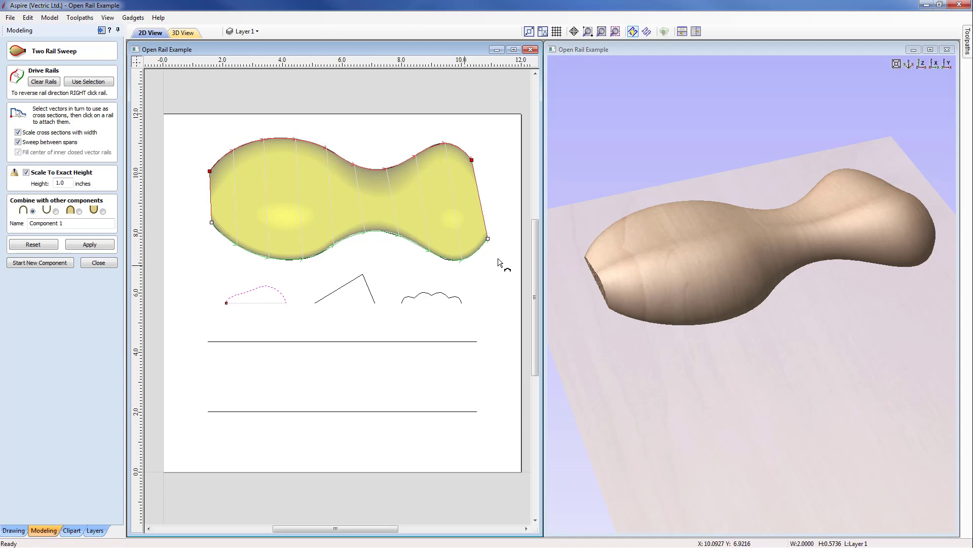
pyautogui.click(339, 290)
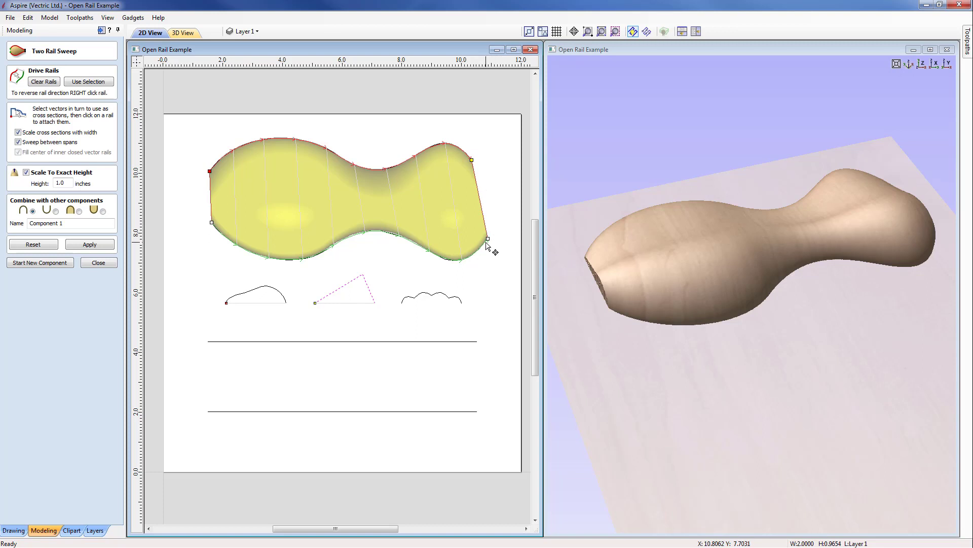
pyautogui.click(89, 245)
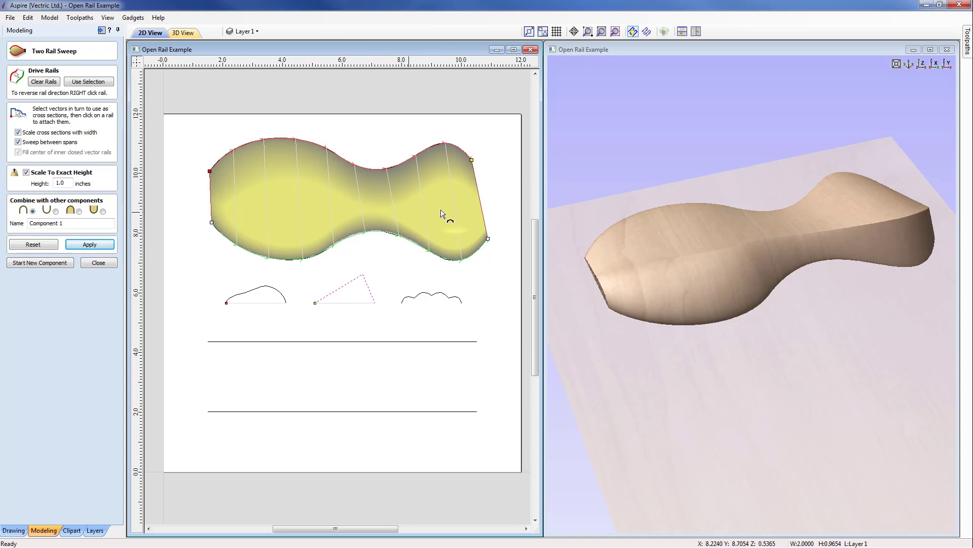
# Add the angular profile as a cross section at the narrow waist, align its lower end vertically, and recalculate the sweep
pyautogui.click(374, 172)
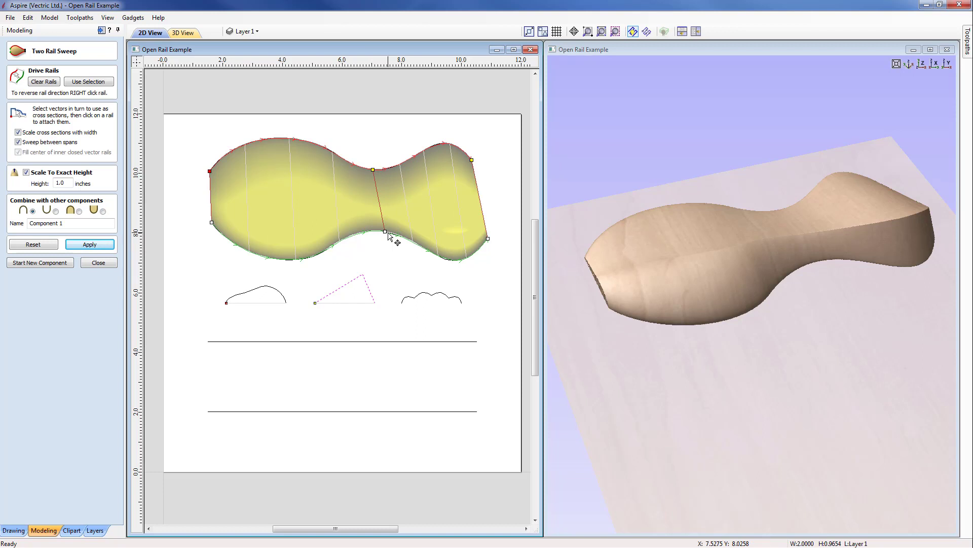
pyautogui.click(92, 248)
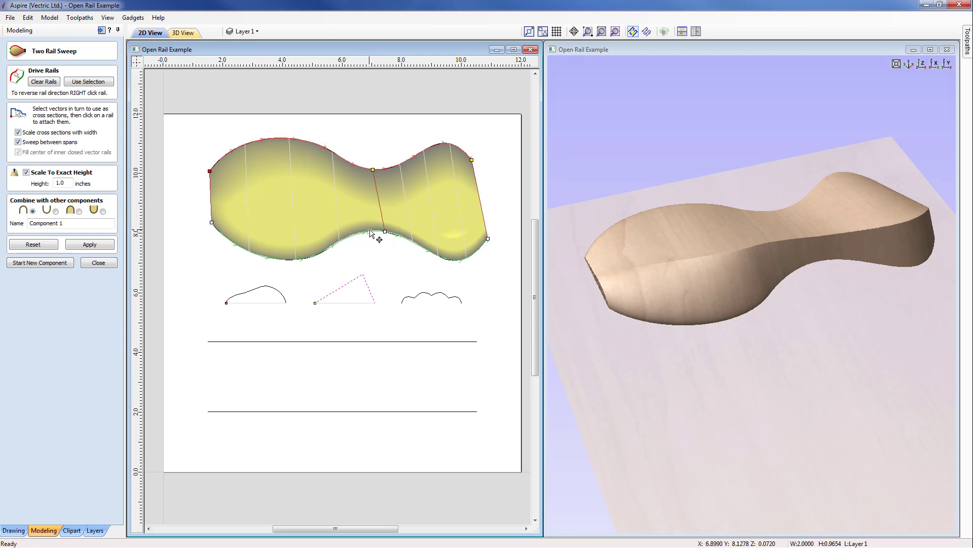
pyautogui.moveTo(372, 229); pyautogui.dragTo(374, 233)
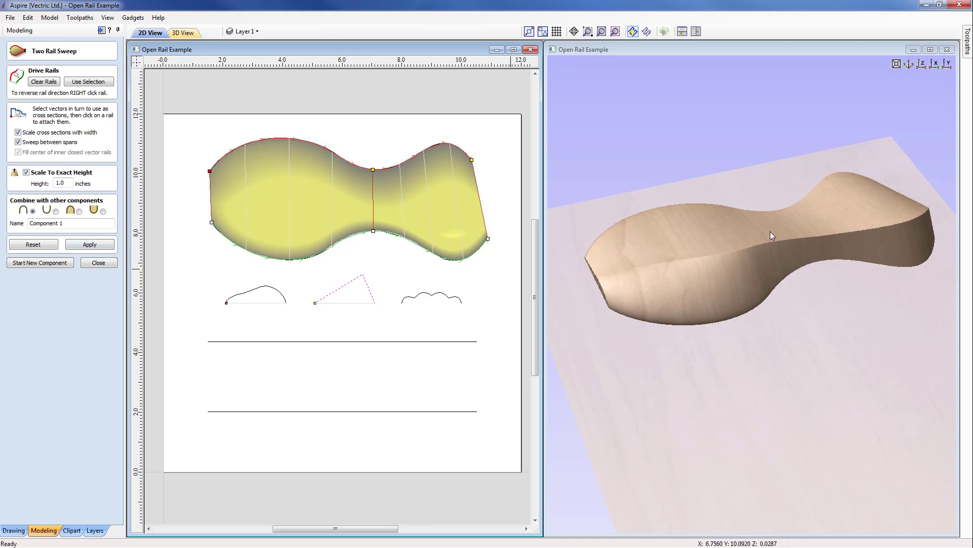
pyautogui.click(90, 244)
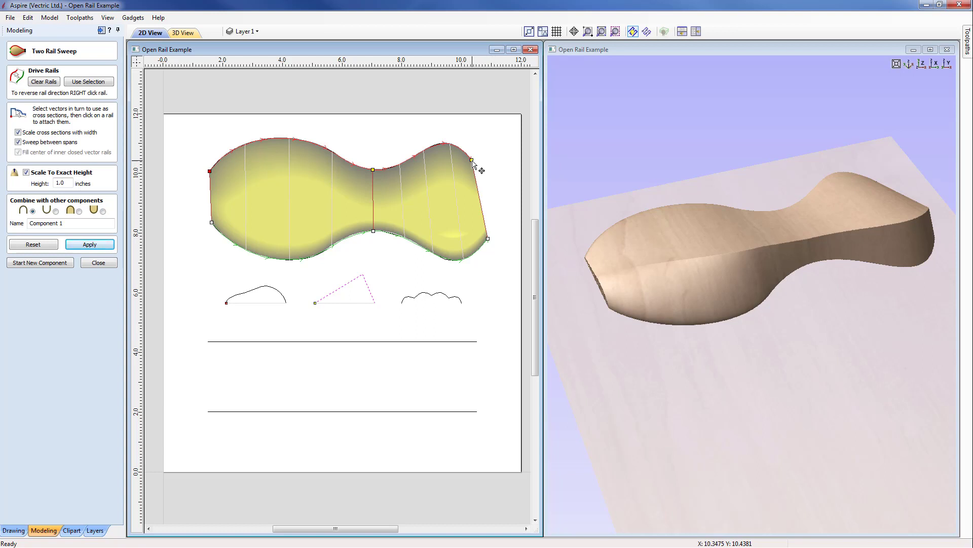
# Replace the far-end cross section with the scalloped profile, recalculate the sweep and inspect the shape in 3D
pyautogui.click(437, 294)
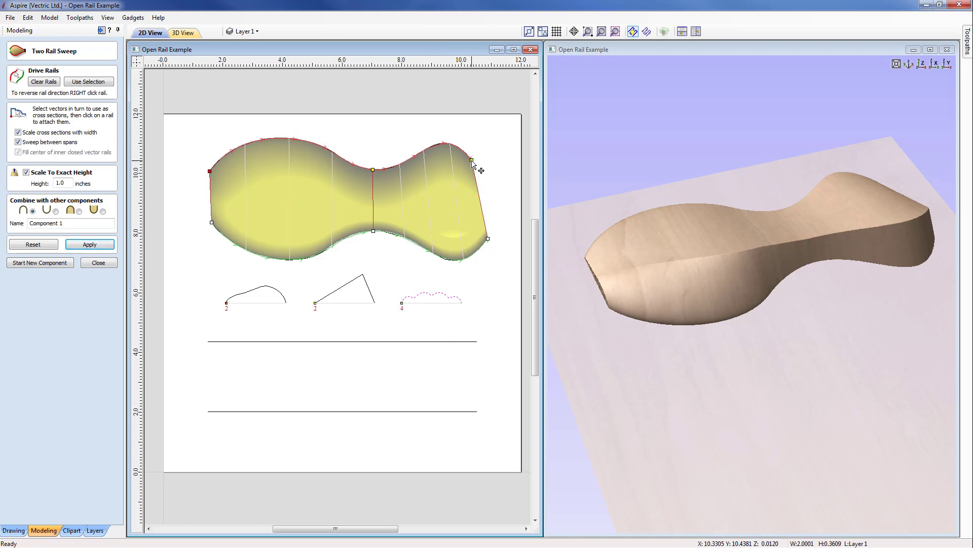
pyautogui.click(471, 161)
pyautogui.click(90, 245)
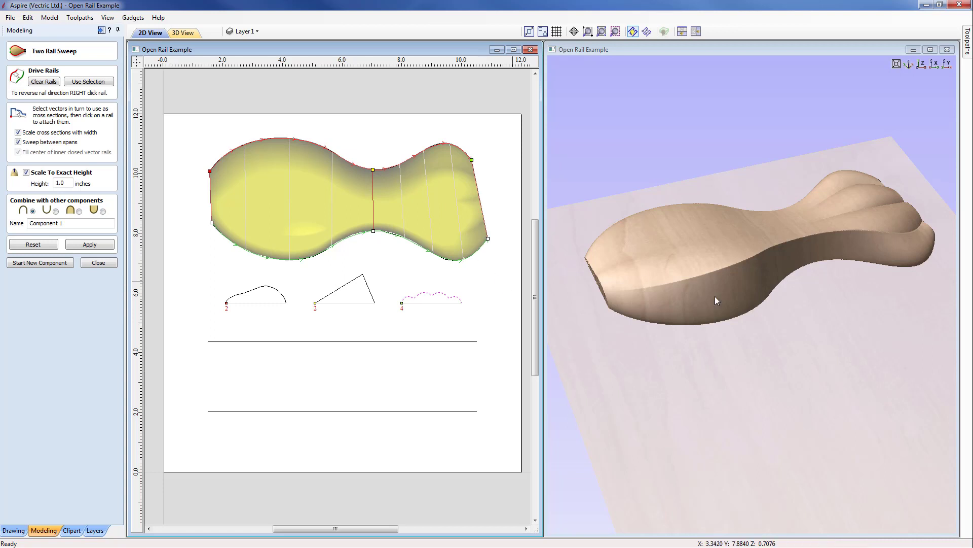
pyautogui.click(872, 321)
pyautogui.moveTo(872, 321); pyautogui.dragTo(819, 302)
pyautogui.moveTo(817, 297); pyautogui.dragTo(821, 295, button='middle')
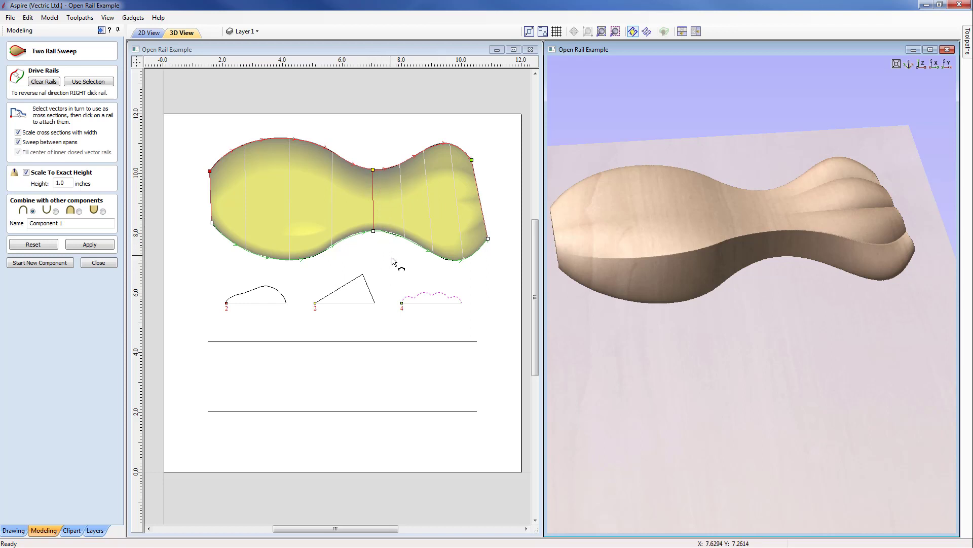
# Replace the waist cross section with the scalloped profile and recalculate the sweep
pyautogui.click(374, 173)
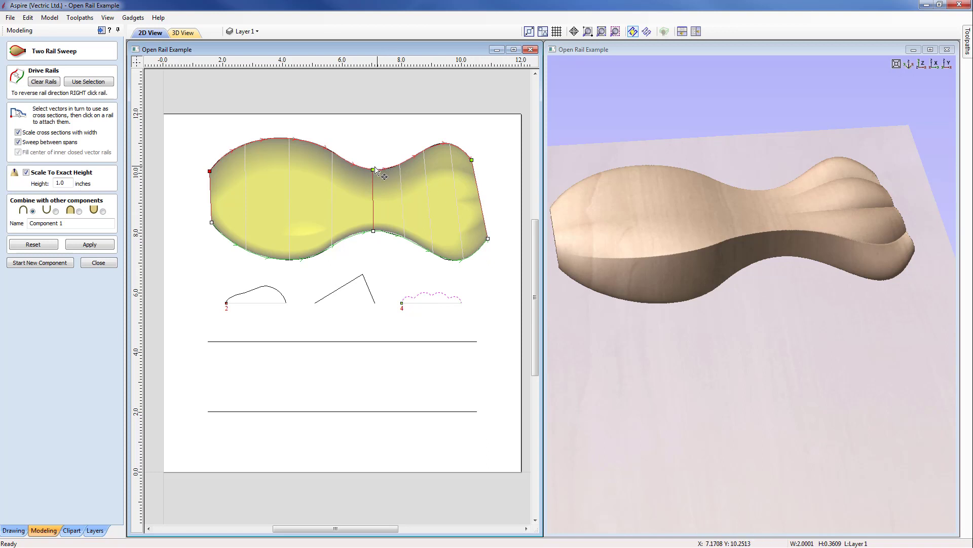
pyautogui.click(100, 248)
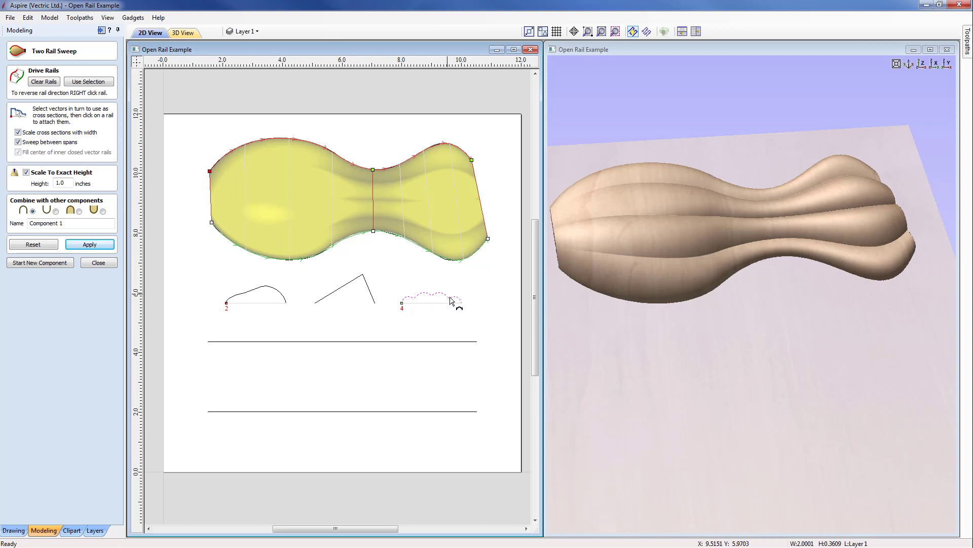
# Delete the cross section at the waist and recalculate the sweep between the two end profiles
pyautogui.rightClick(375, 198)
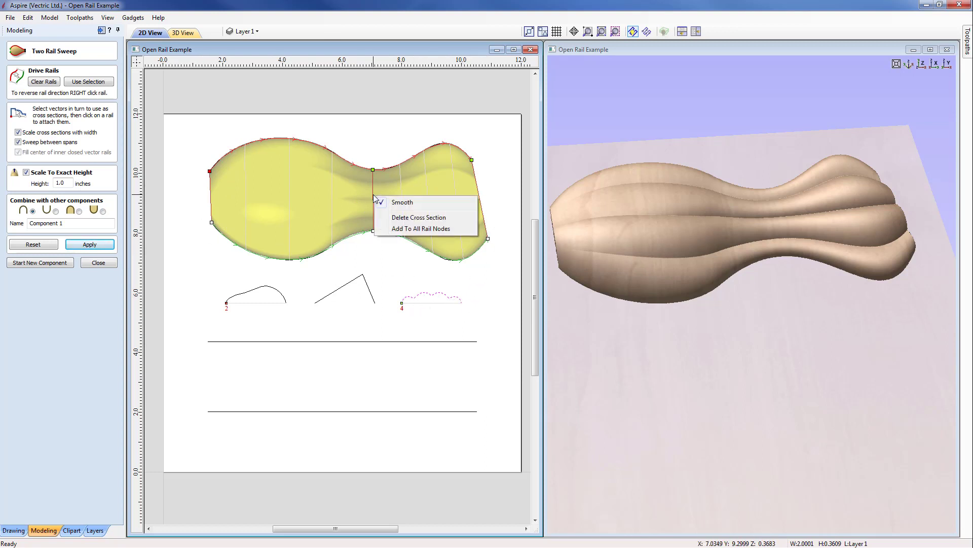
pyautogui.click(400, 217)
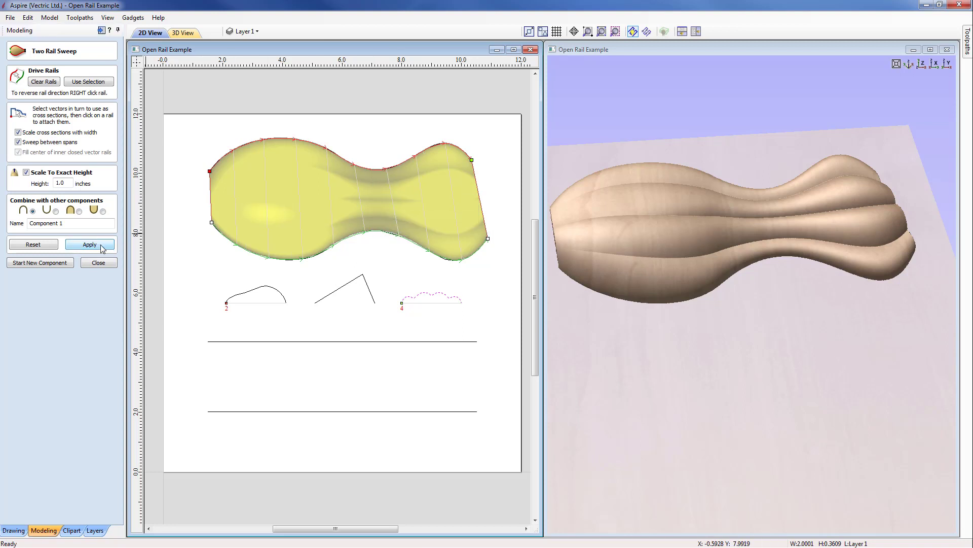
pyautogui.click(103, 248)
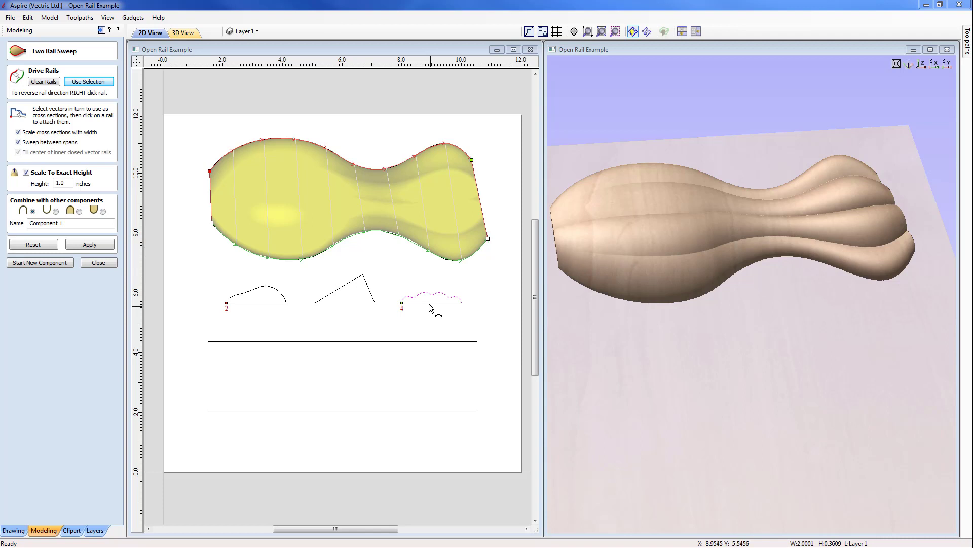
# Edit the scalloped profile's nodes and raise its centre node by about 0.3 inches to form a taller middle
pyautogui.click(426, 294)
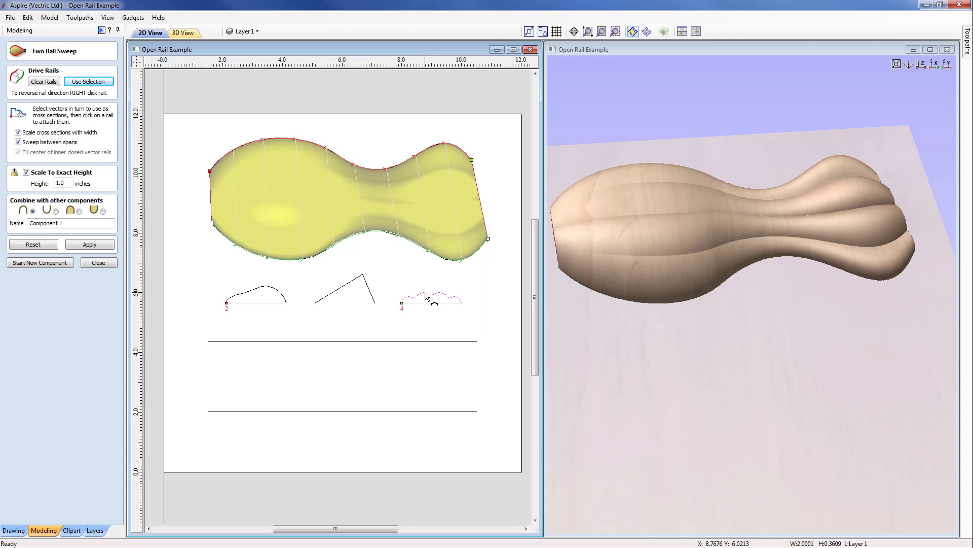
pyautogui.click(426, 296)
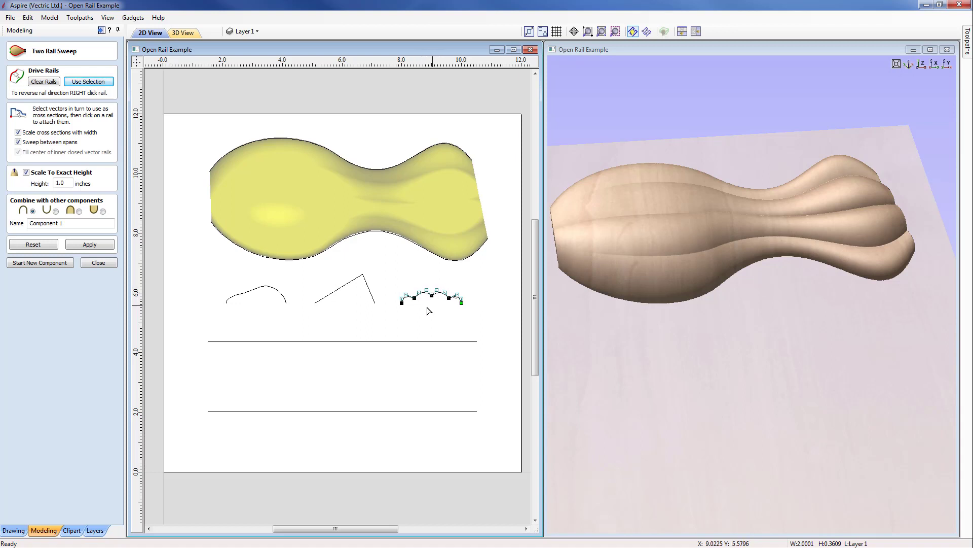
pyautogui.scroll(3, 436, 304)
pyautogui.scroll(1, 440, 304)
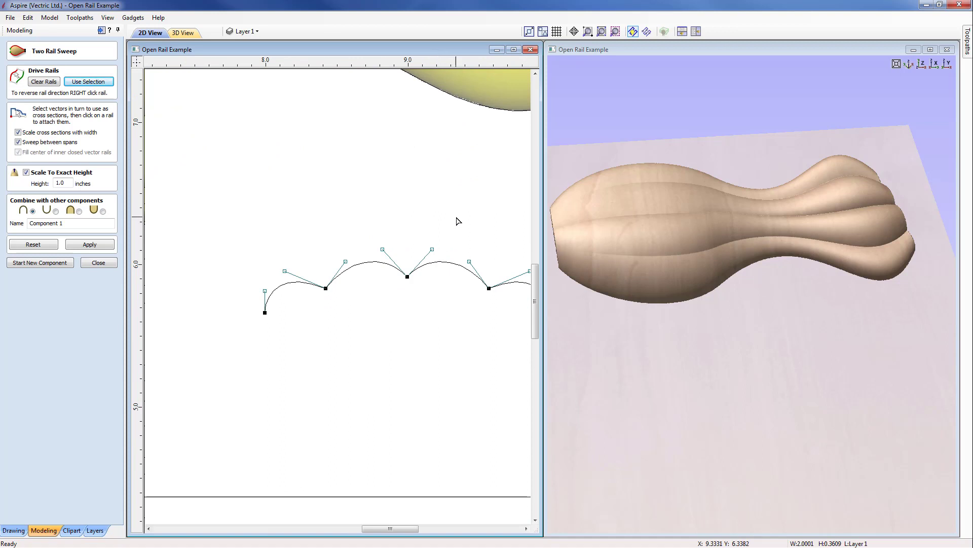
pyautogui.moveTo(361, 218); pyautogui.dragTo(446, 315)
pyautogui.press('Up')
pyautogui.press('Up')
pyautogui.press('Up')
pyautogui.press('Up')
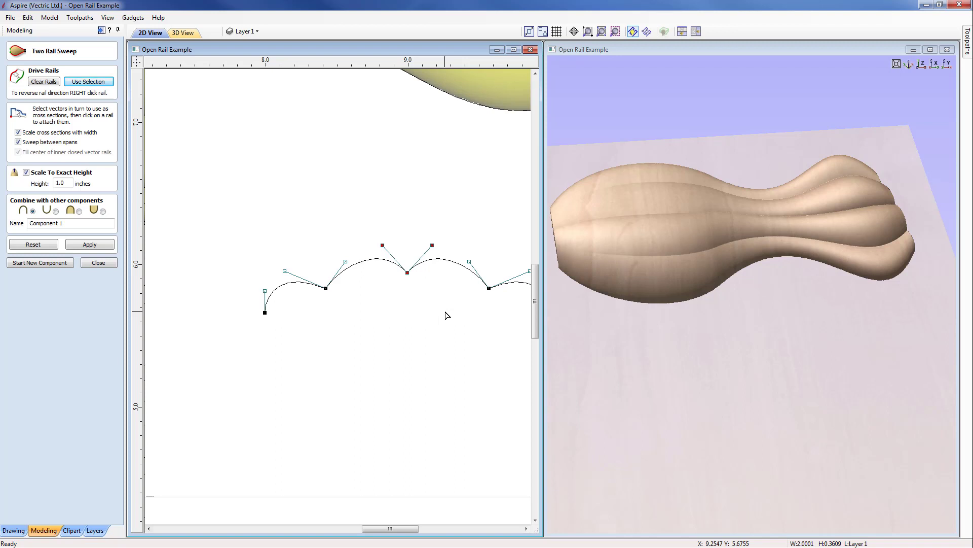
pyautogui.press('Up')
pyautogui.press('Up')
pyautogui.press('Up')
pyautogui.press('Up')
pyautogui.press('Up')
pyautogui.press('Up')
pyautogui.press('Up')
pyautogui.press('Up')
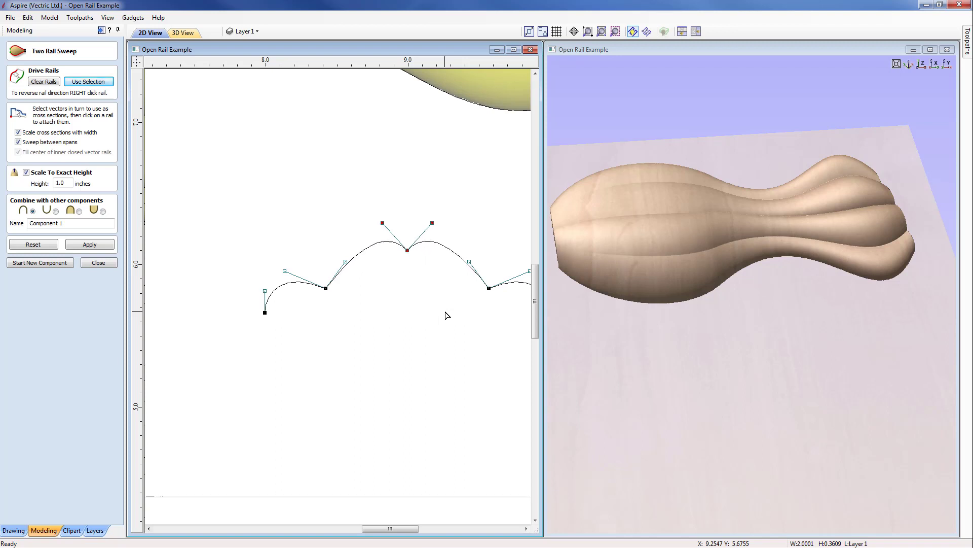
pyautogui.press('Up')
pyautogui.press('Up')
pyautogui.press('Up')
pyautogui.press('Up')
pyautogui.press('Up')
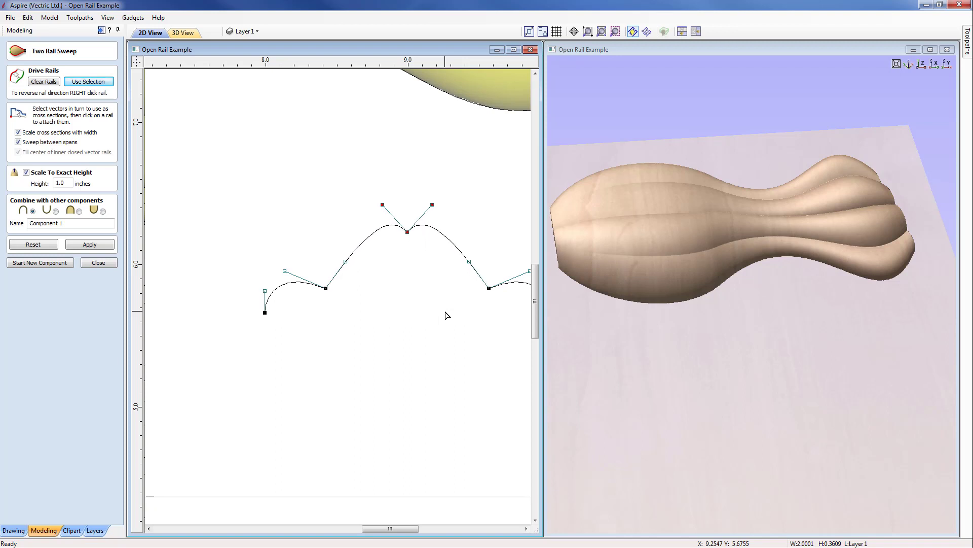
pyautogui.scroll(-3, 330, 176)
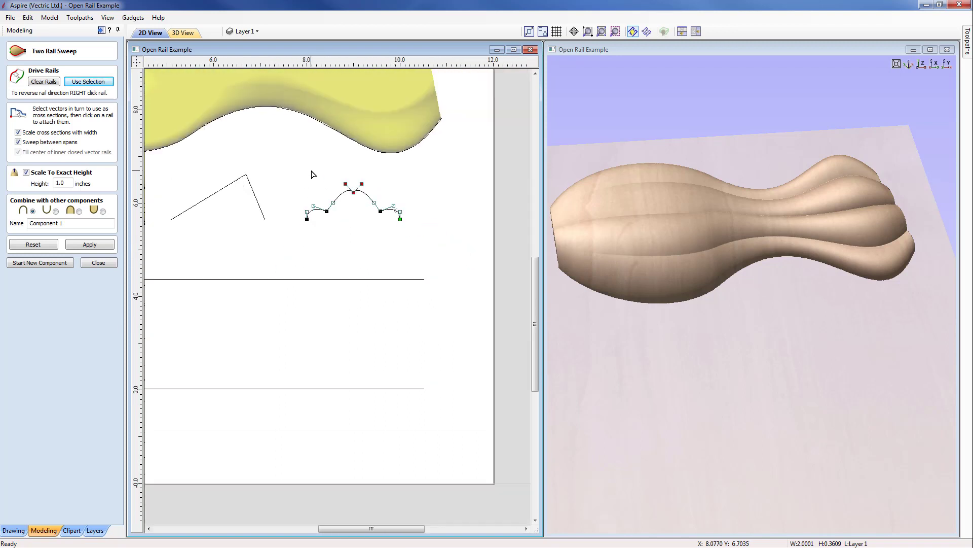
pyautogui.scroll(-3, 398, 318)
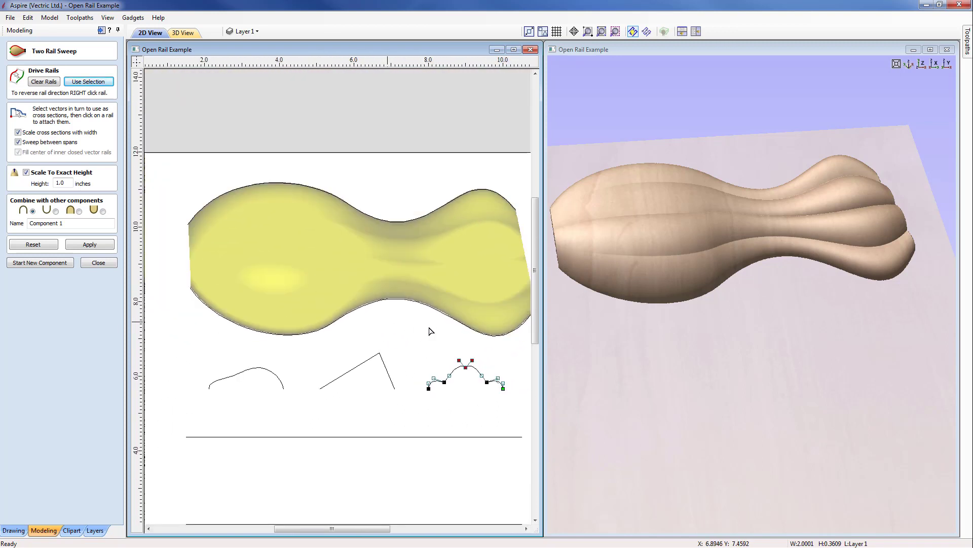
# Pull the lower rail's middle node downward and shorten its right-hand Bezier handle to widen the outline
pyautogui.click(392, 302)
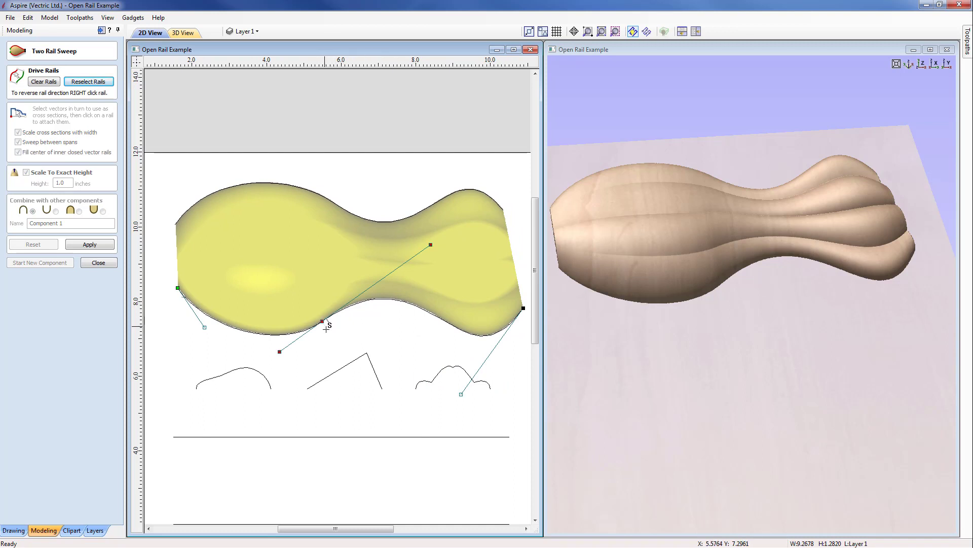
pyautogui.moveTo(323, 321); pyautogui.dragTo(333, 336)
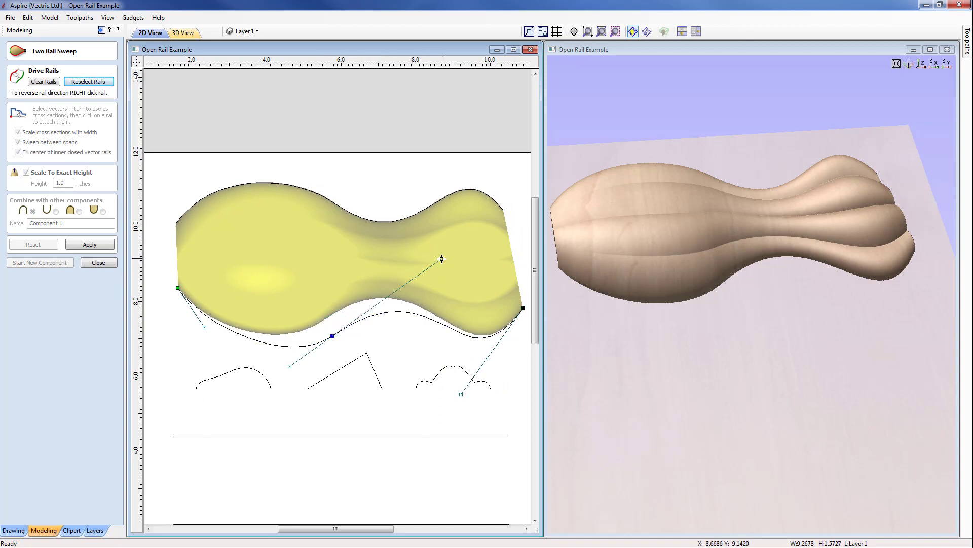
pyautogui.moveTo(442, 258); pyautogui.dragTo(400, 287)
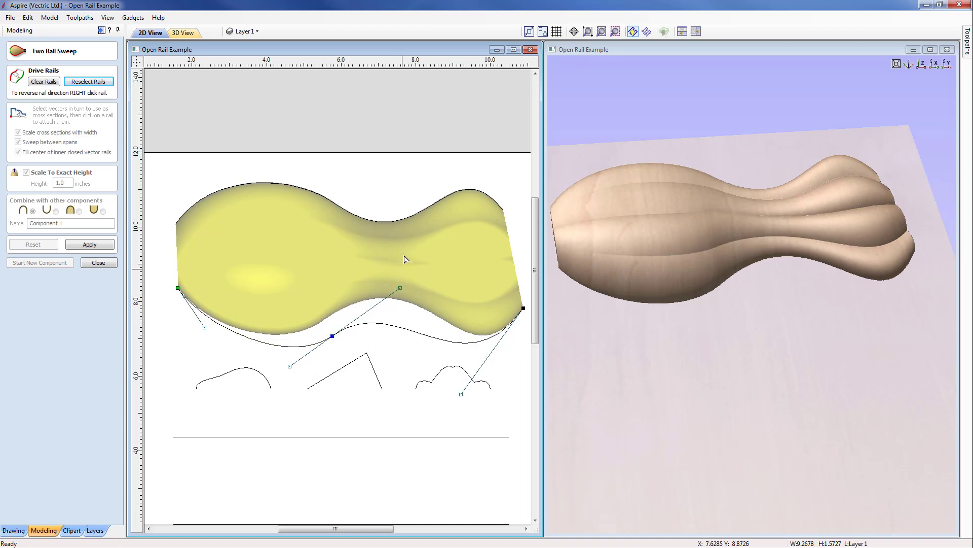
# Insert a point on the upper rail at the waist and raise it with adjusted handles into a small bump
pyautogui.click(395, 222)
pyautogui.rightClick(395, 223)
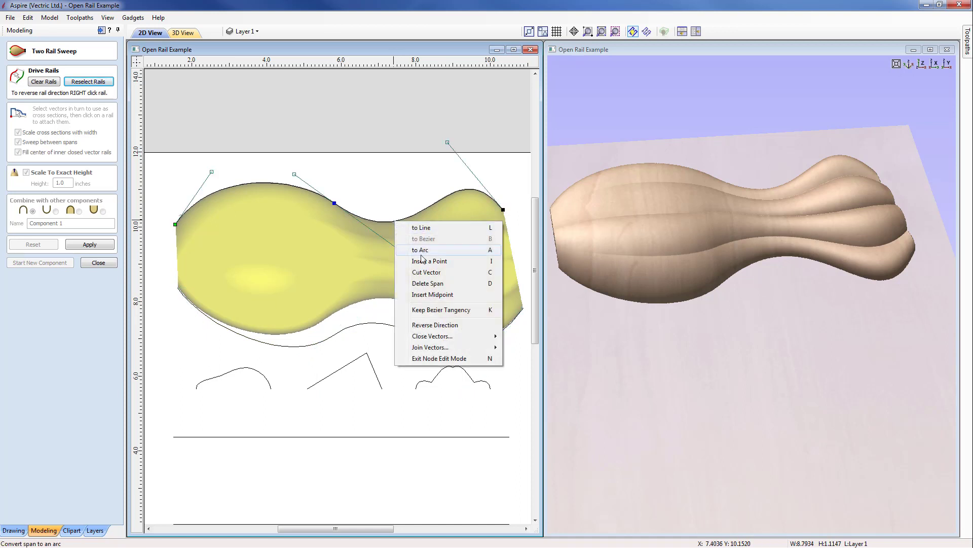
pyautogui.click(436, 252)
pyautogui.moveTo(393, 221); pyautogui.dragTo(424, 224)
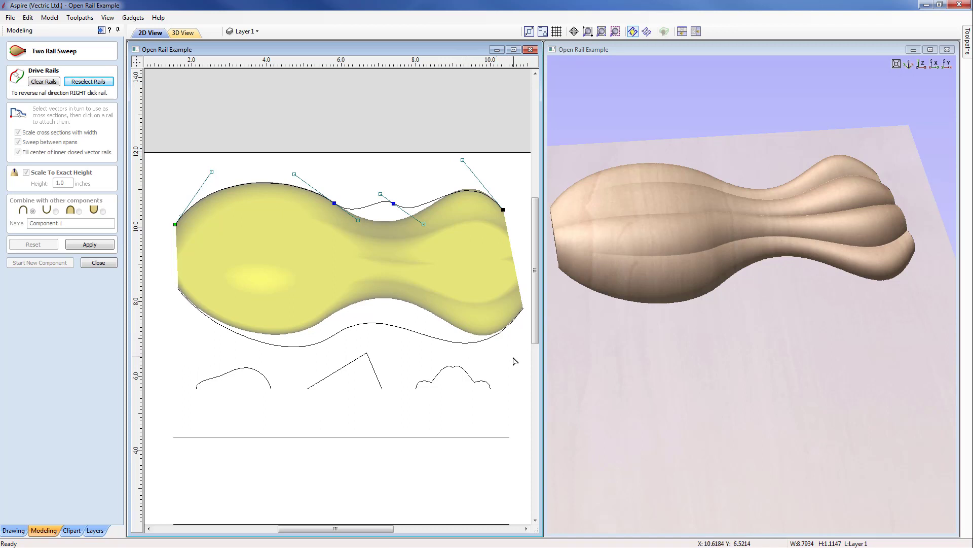
# Reselect the edited drive rails, recalculate the sweep and inspect the updated shape in 3D
pyautogui.click(89, 82)
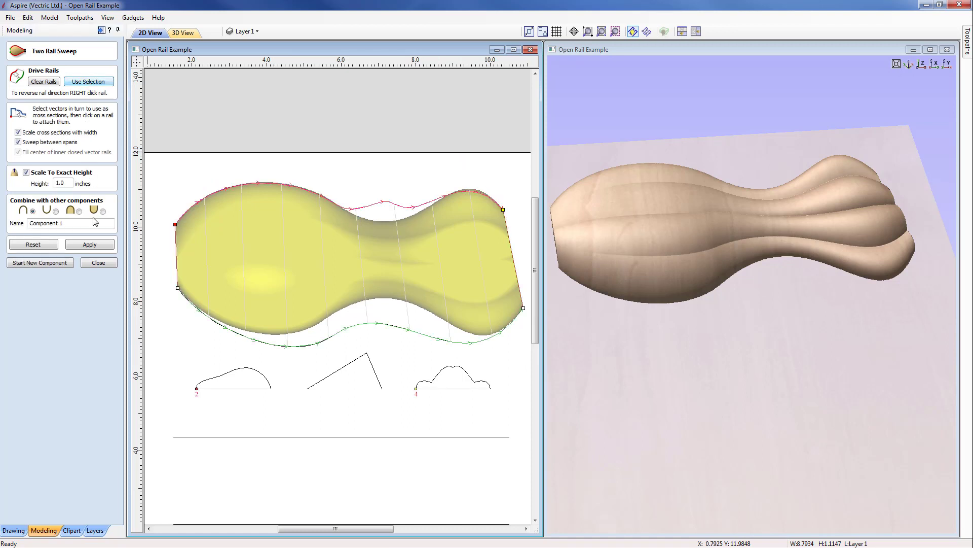
pyautogui.click(94, 246)
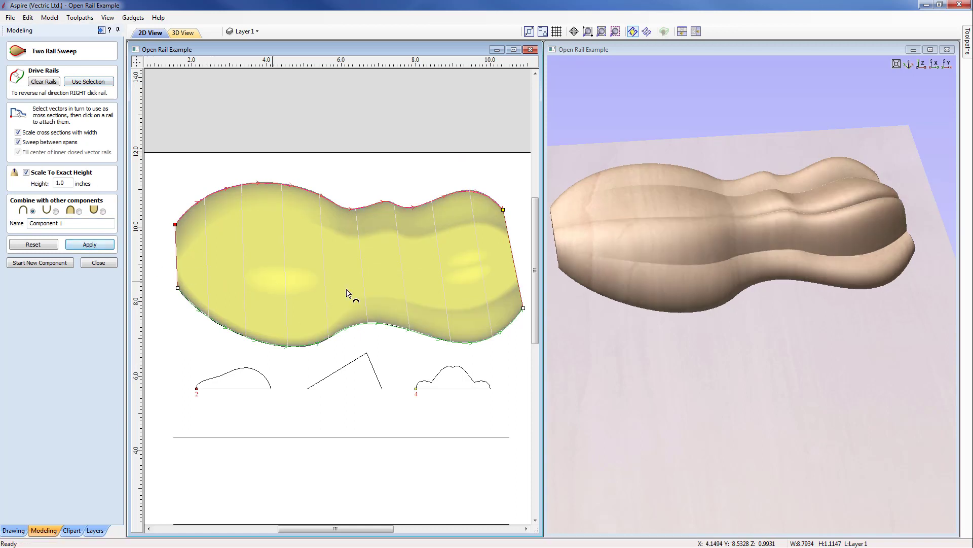
pyautogui.moveTo(822, 269)
pyautogui.mouseDown()
pyautogui.moveTo(730, 272)
pyautogui.moveTo(828, 277)
pyautogui.mouseUp()
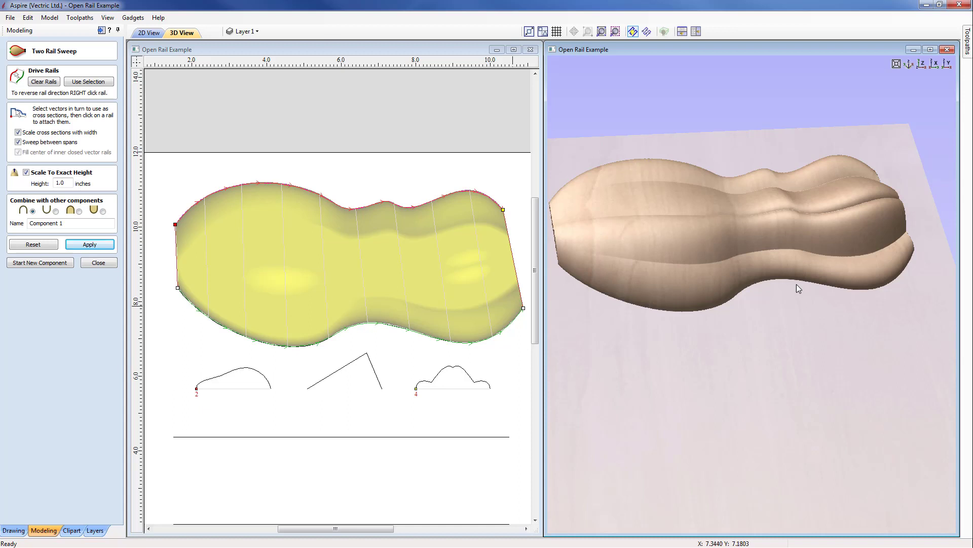
# Name the component Example1 and apply the sweep
pyautogui.moveTo(69, 222); pyautogui.dragTo(3, 223)
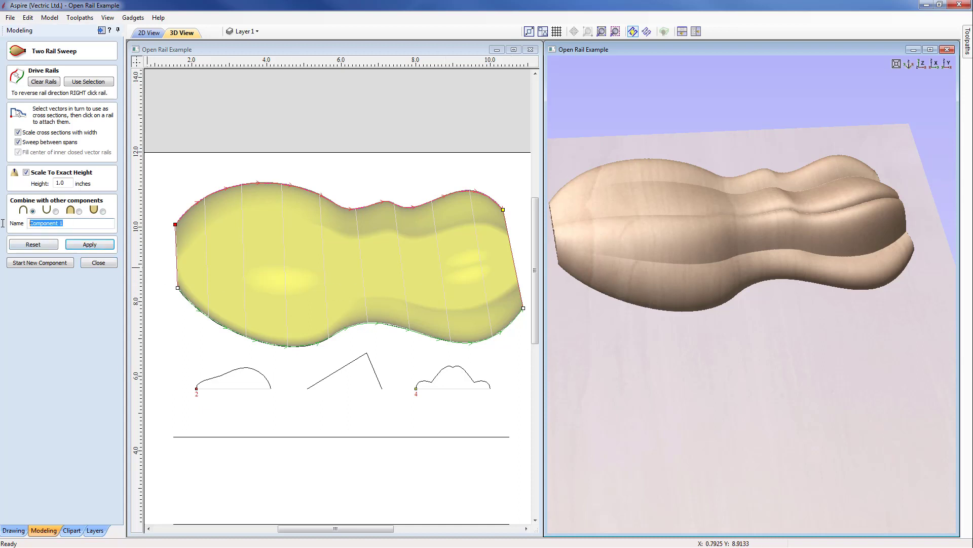
pyautogui.press('BackSpace')
pyautogui.click(80, 243)
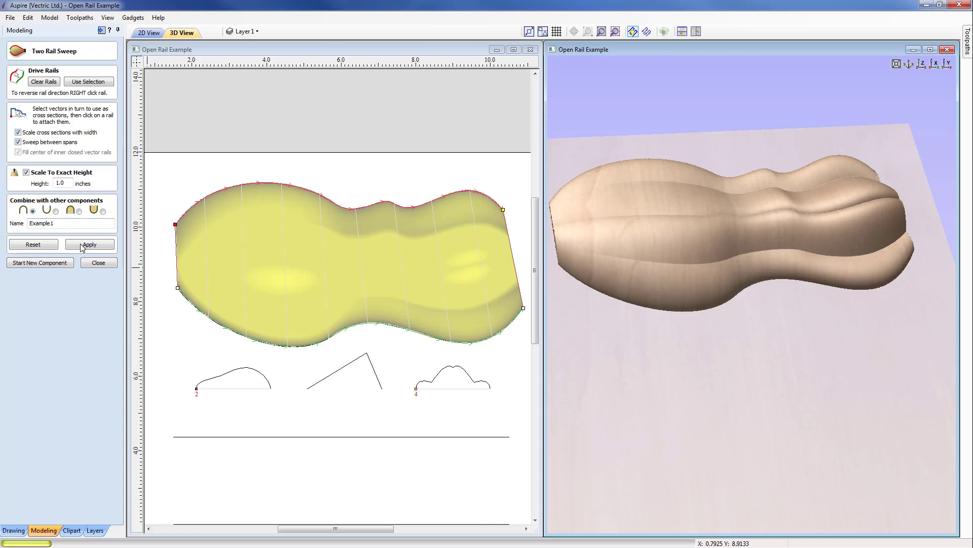
# Start a new component and use the two straight horizontal lines as its drive rails
pyautogui.click(61, 263)
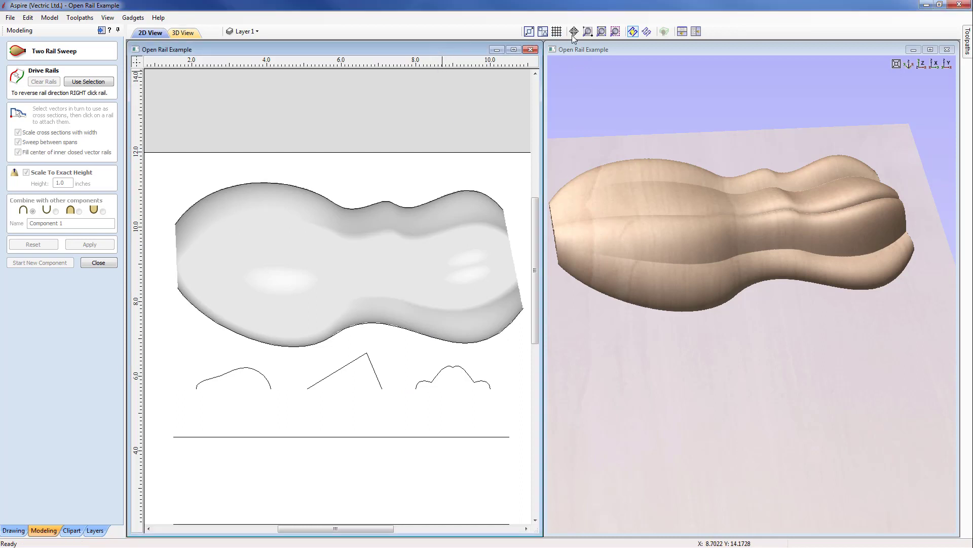
pyautogui.click(601, 31)
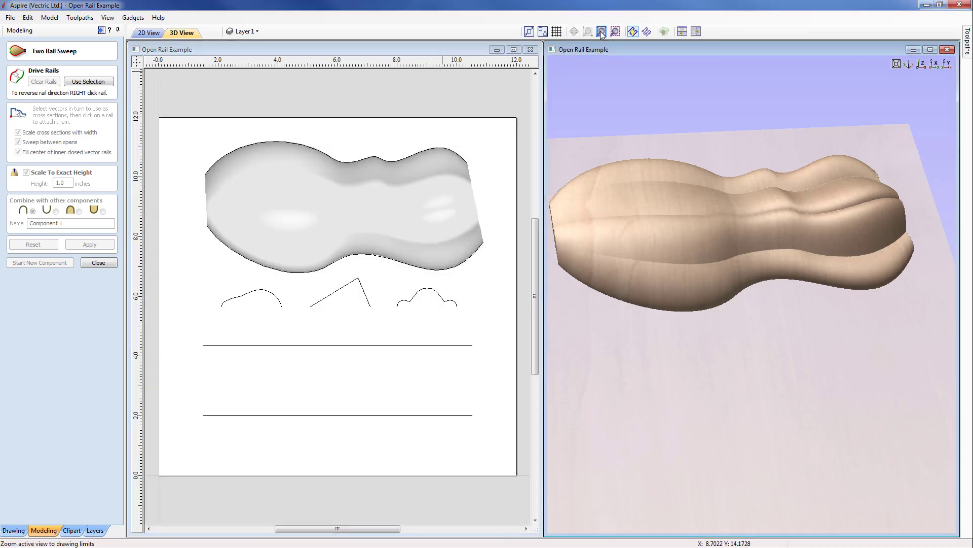
pyautogui.click(922, 64)
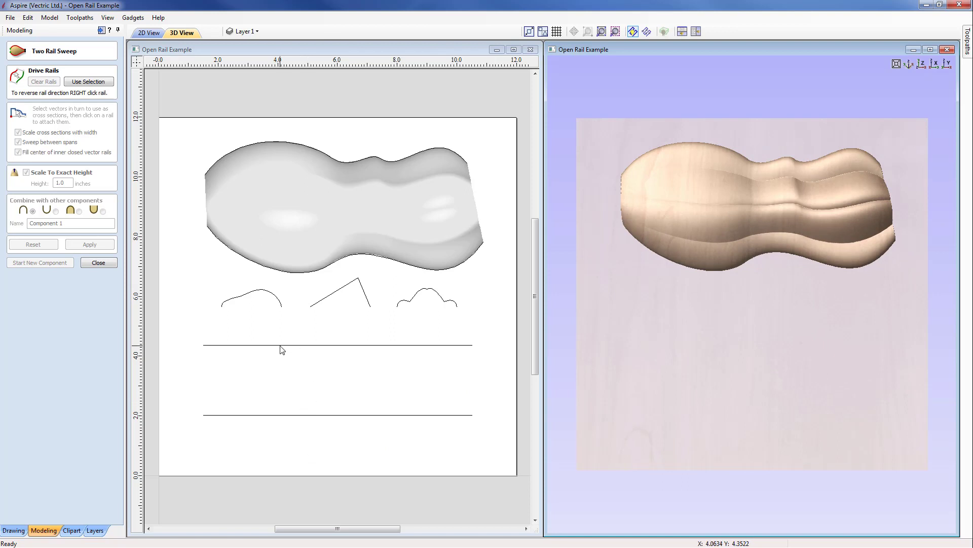
pyautogui.click(239, 345)
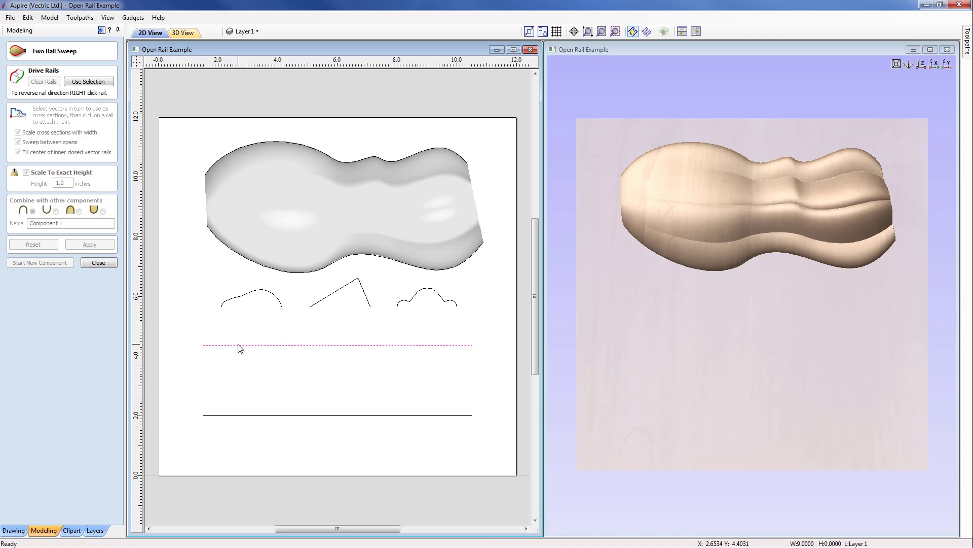
pyautogui.keyDown('shift'); pyautogui.click(231, 415); pyautogui.keyUp('shift')
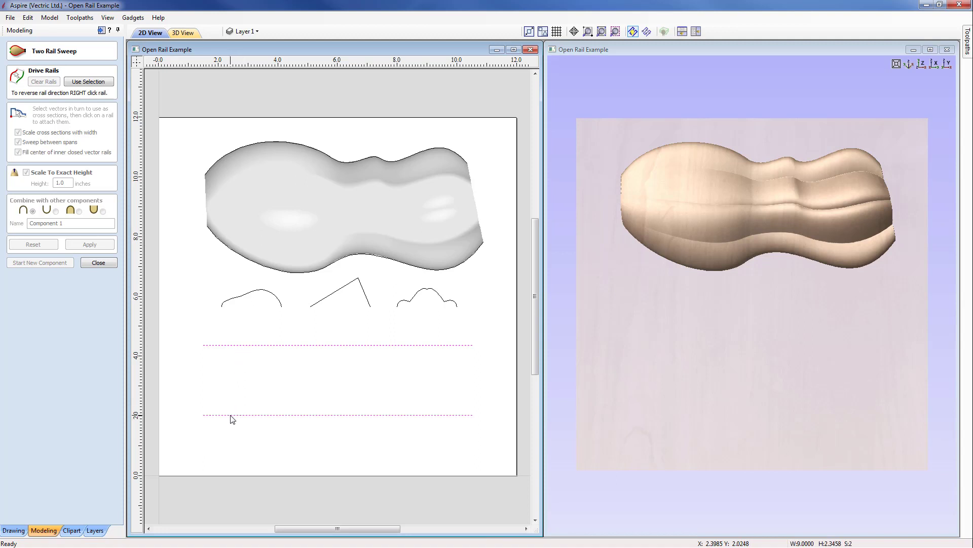
pyautogui.click(85, 82)
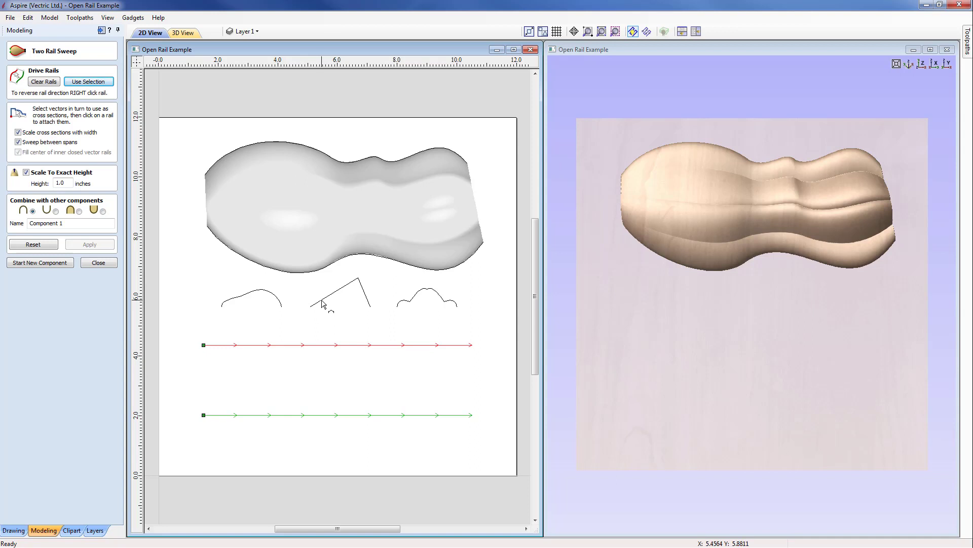
# Sweep the triangular profile along the straight rails with Scale To Exact Height and Sweep between spans off, and view it in 3D
pyautogui.click(342, 290)
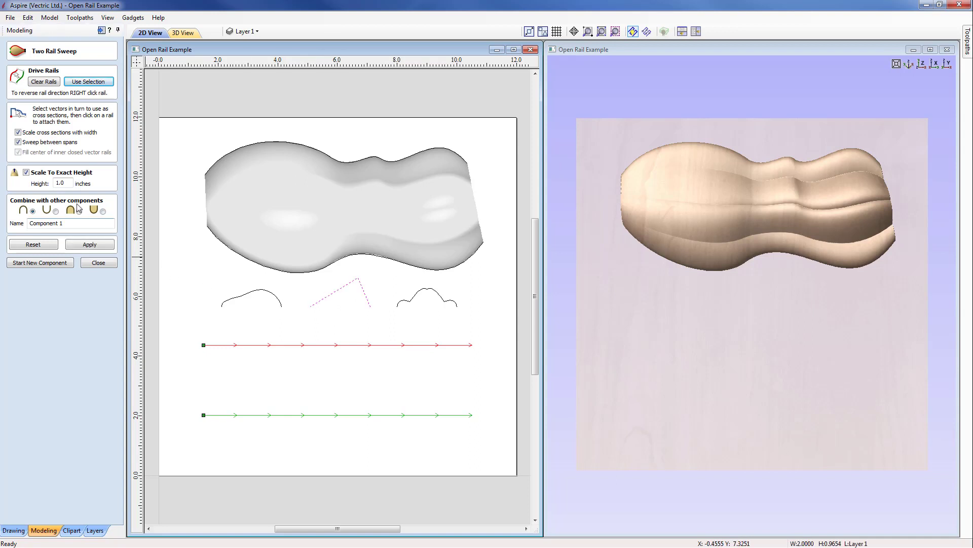
pyautogui.click(26, 172)
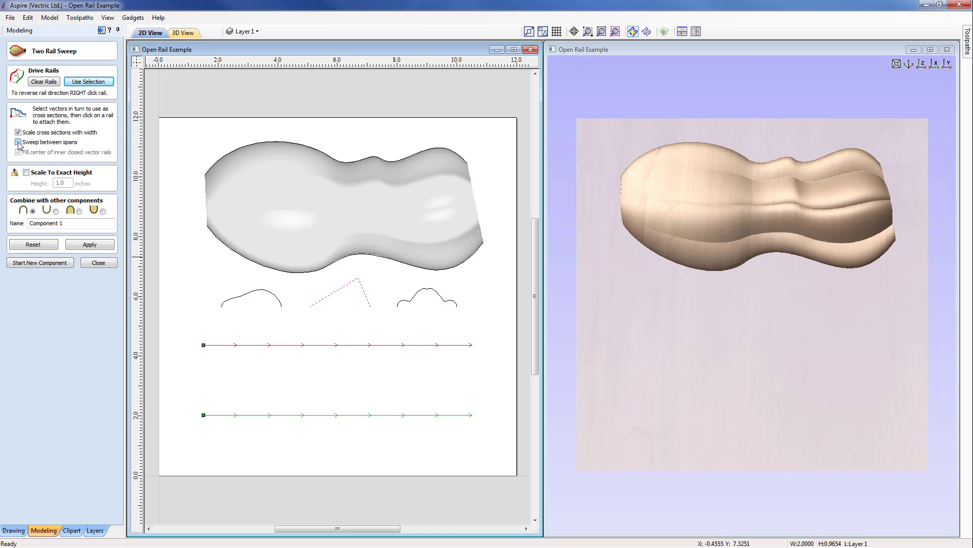
pyautogui.click(91, 246)
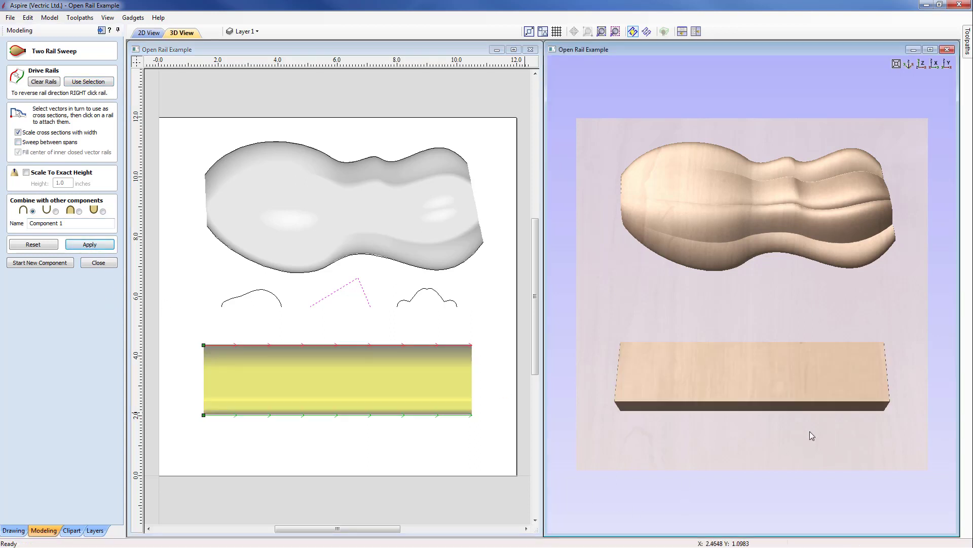
pyautogui.moveTo(810, 434); pyautogui.dragTo(747, 376)
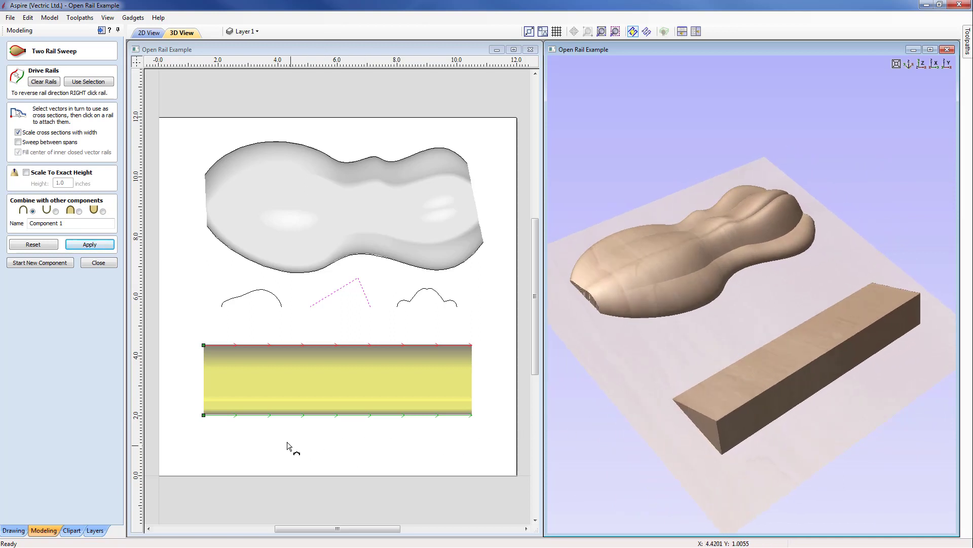
# Attach the triangular profile at both rail ends, reverse the upper rail's direction and recalculate the sweep
pyautogui.click(205, 347)
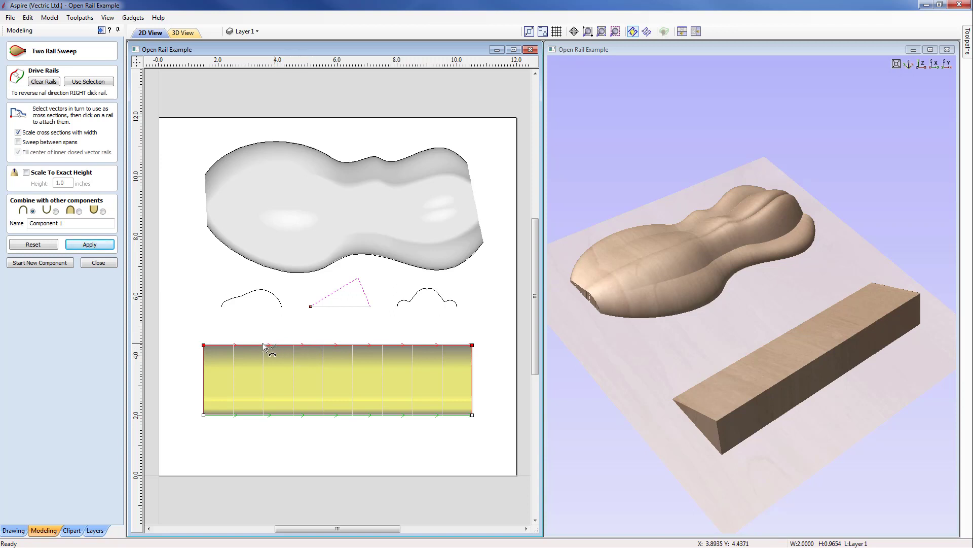
pyautogui.rightClick(312, 345)
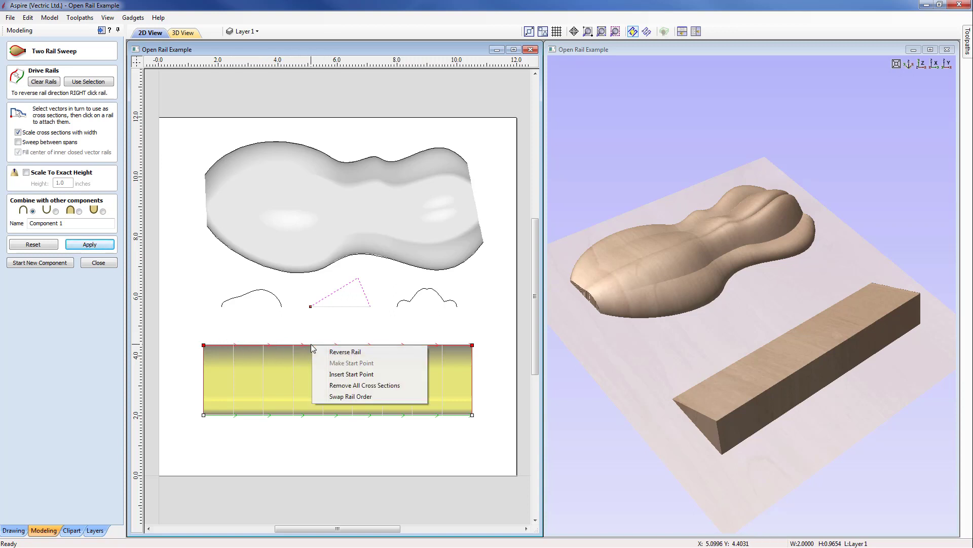
pyautogui.click(338, 354)
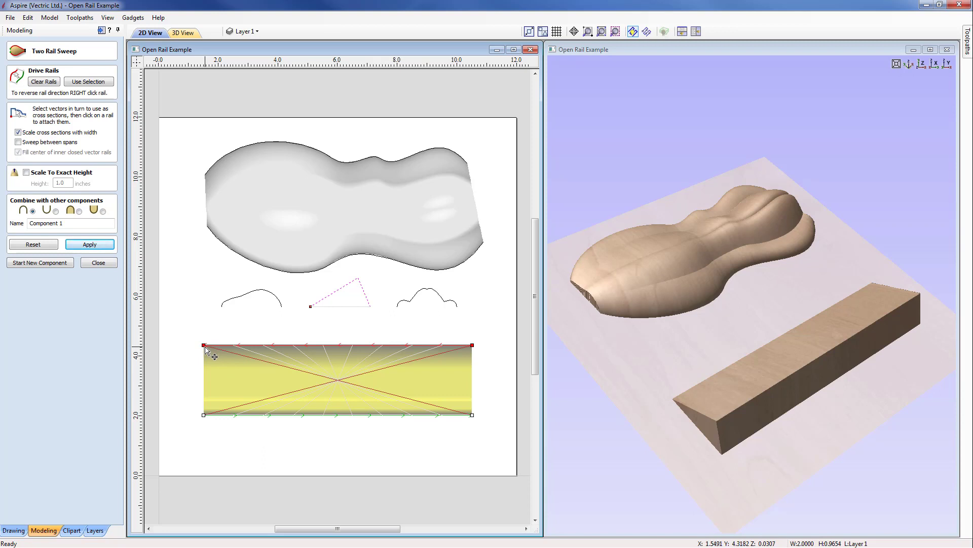
pyautogui.click(95, 245)
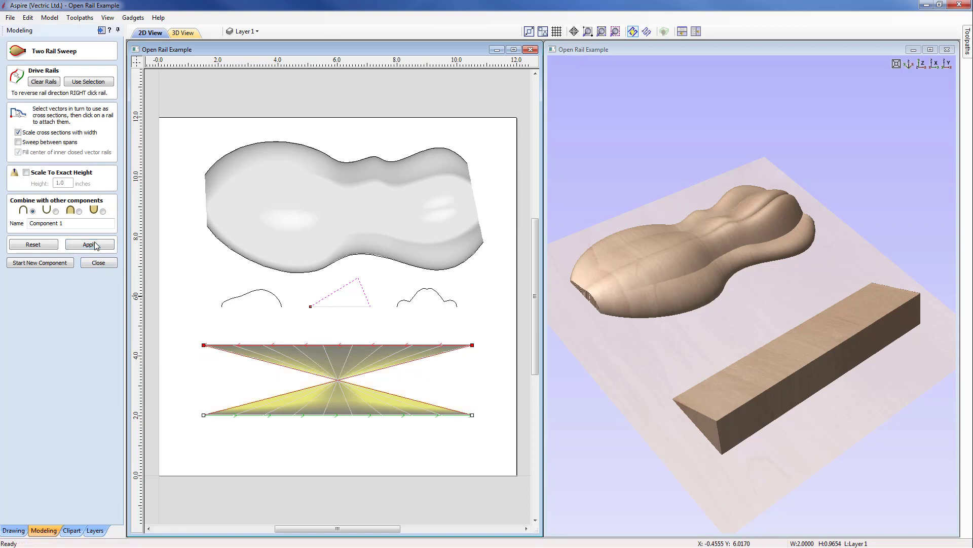
pyautogui.moveTo(749, 424); pyautogui.dragTo(786, 482)
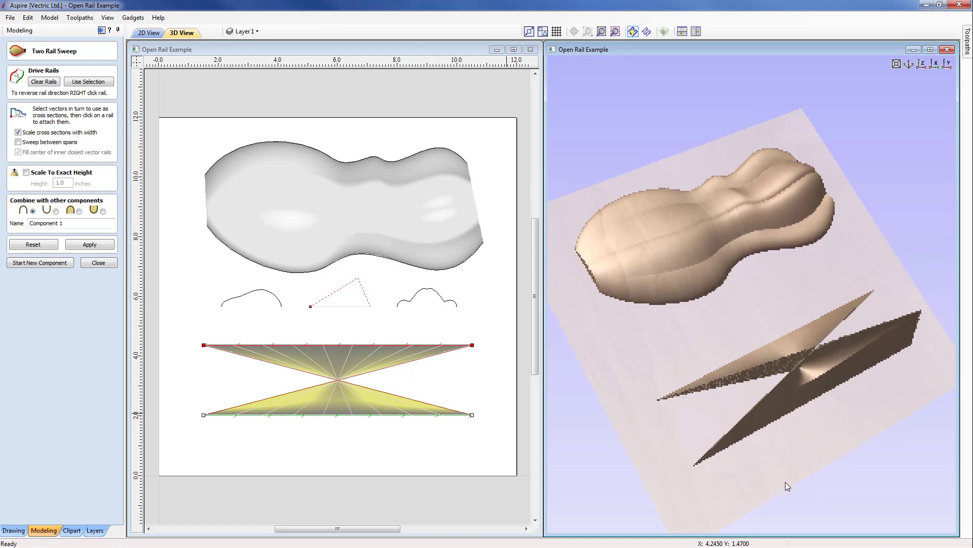
# Reverse the upper rail back to match the lower rail's direction, recalculate the sweep and inspect it in 3D
pyautogui.rightClick(275, 345)
pyautogui.click(284, 355)
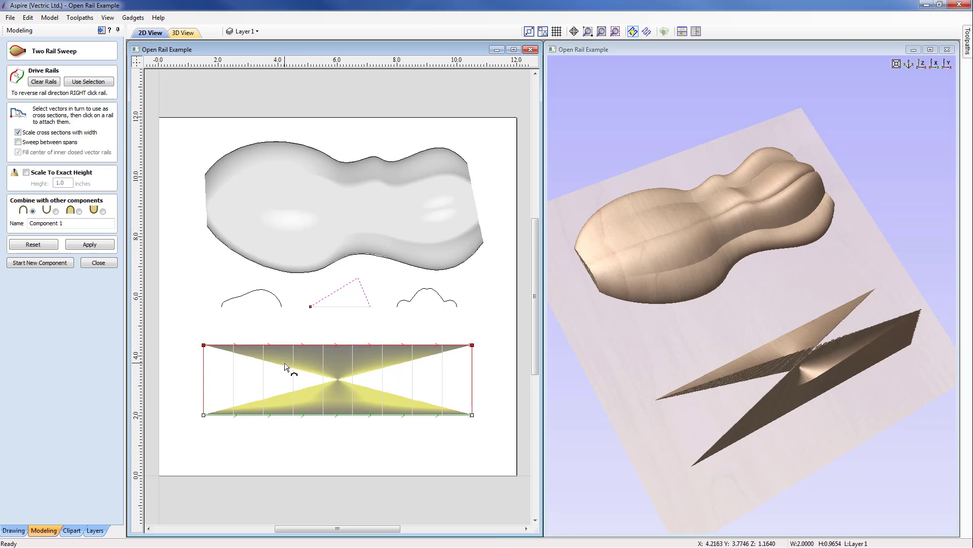
pyautogui.click(90, 244)
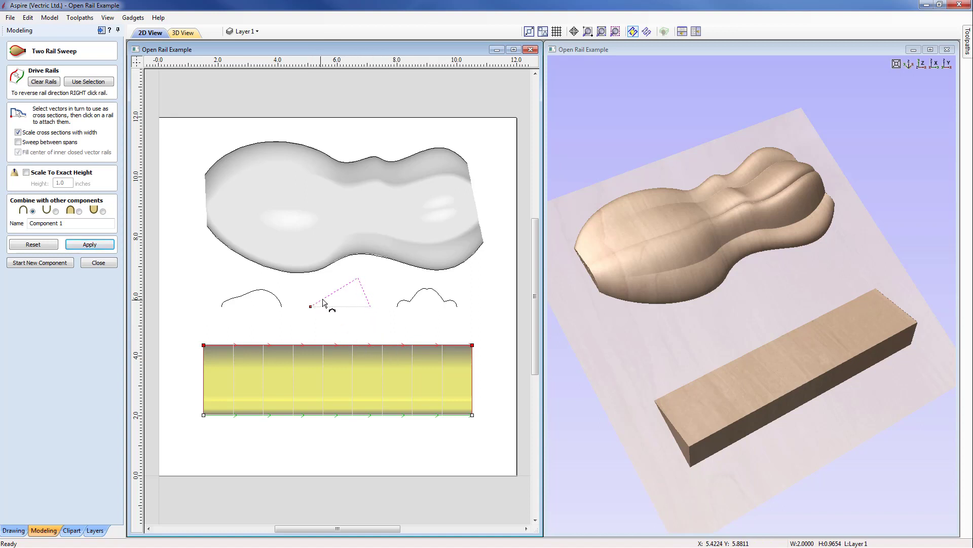
pyautogui.moveTo(663, 451); pyautogui.dragTo(718, 396)
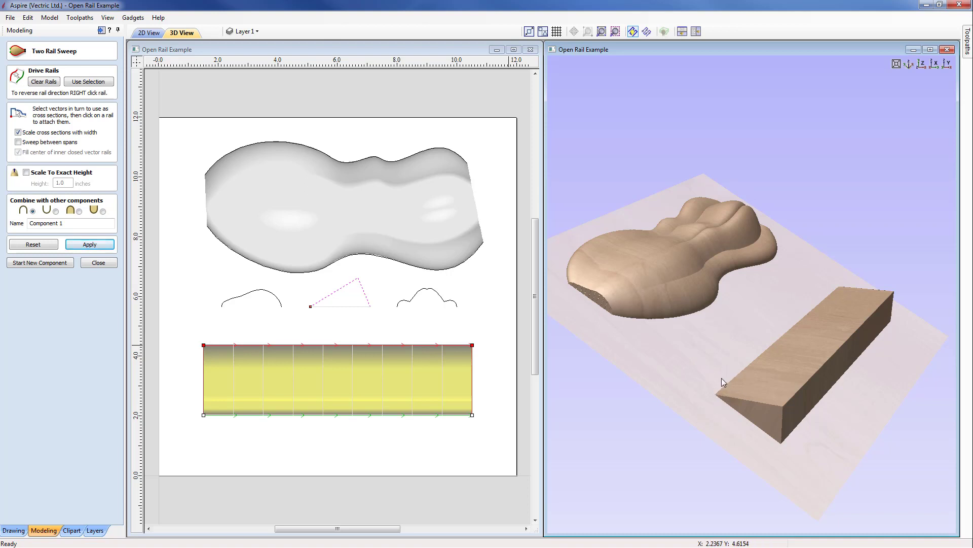
# Swap the order of the two straight rails, recalculate the triangular sweep and inspect its flipped slope
pyautogui.rightClick(324, 346)
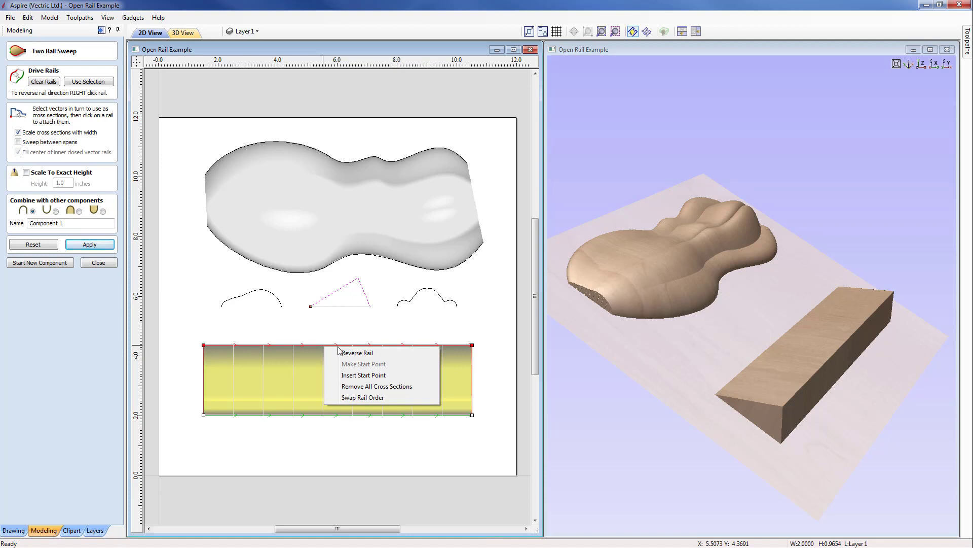
pyautogui.click(355, 398)
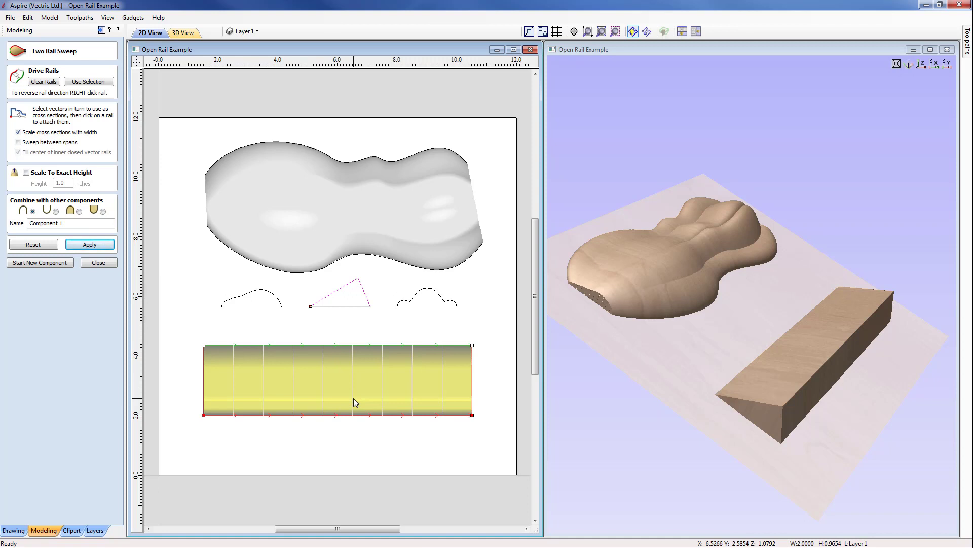
pyautogui.click(310, 306)
pyautogui.click(90, 245)
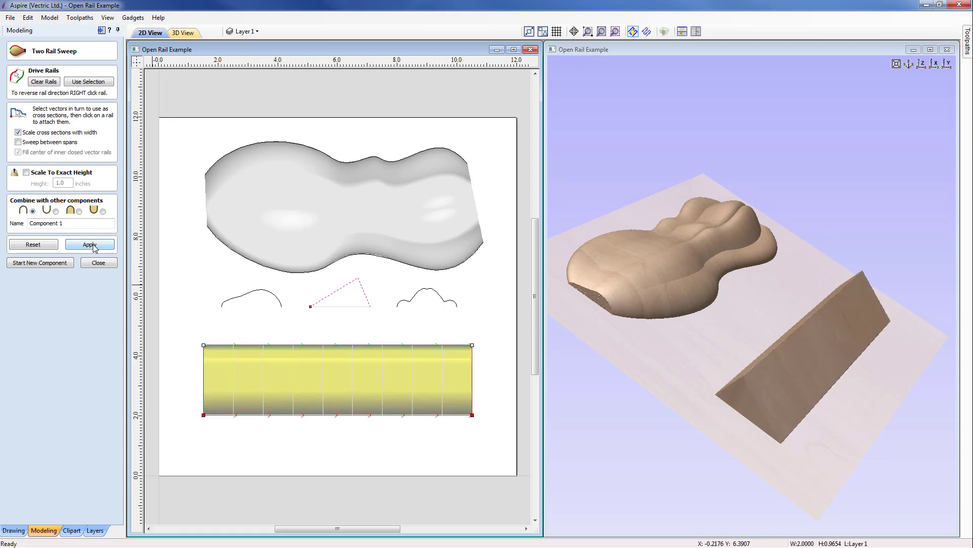
pyautogui.moveTo(713, 403); pyautogui.dragTo(750, 402)
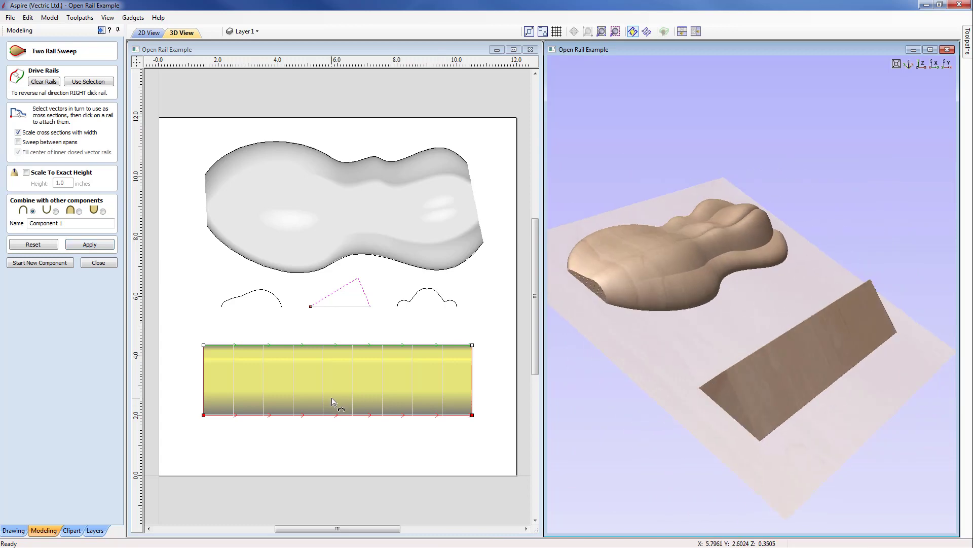
# Swap the rails back to their original order, reapply the sweep and inspect the wedge in 3D
pyautogui.rightClick(332, 346)
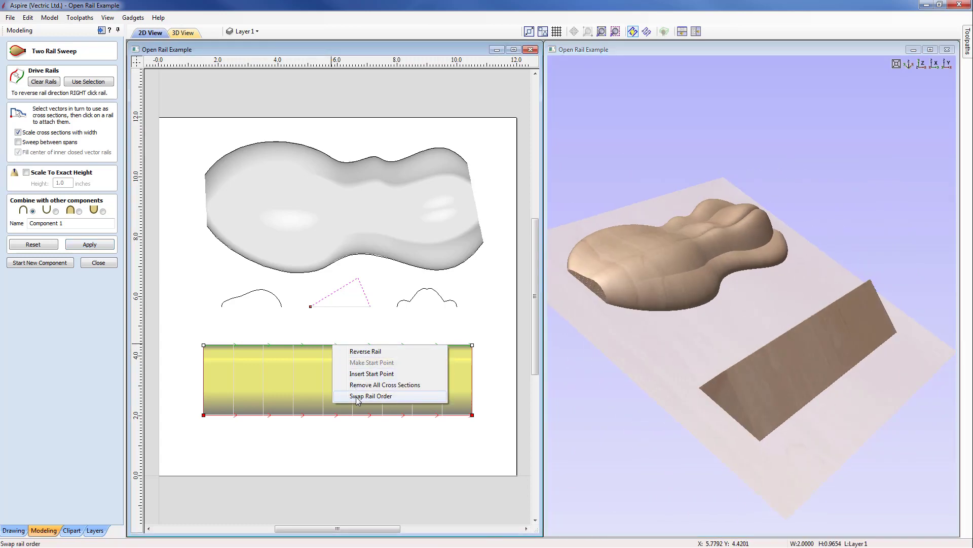
pyautogui.click(356, 396)
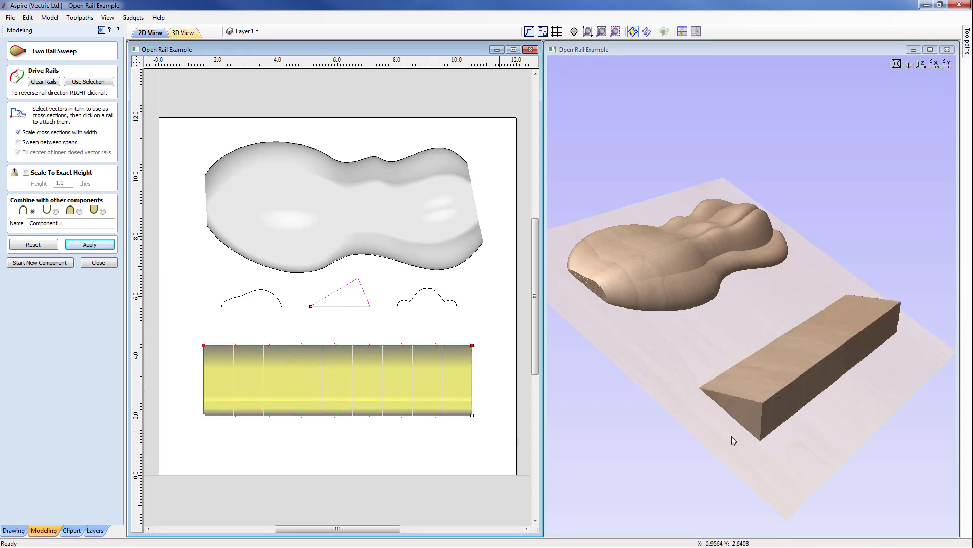
pyautogui.click(798, 391)
pyautogui.moveTo(799, 394); pyautogui.dragTo(721, 409)
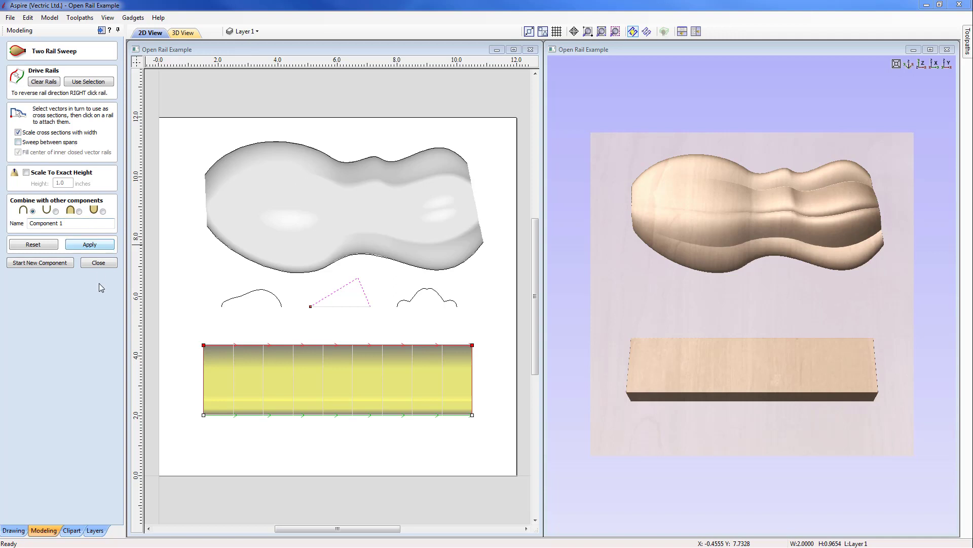
# Close the Two Rail Sweep tool and delete the wedge component between the straight lines
pyautogui.click(99, 263)
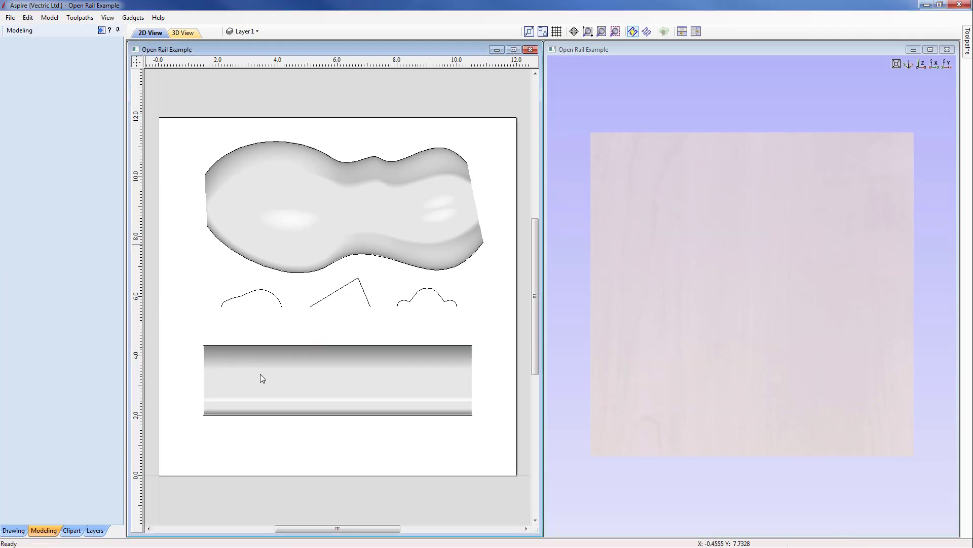
pyautogui.press('Delete')
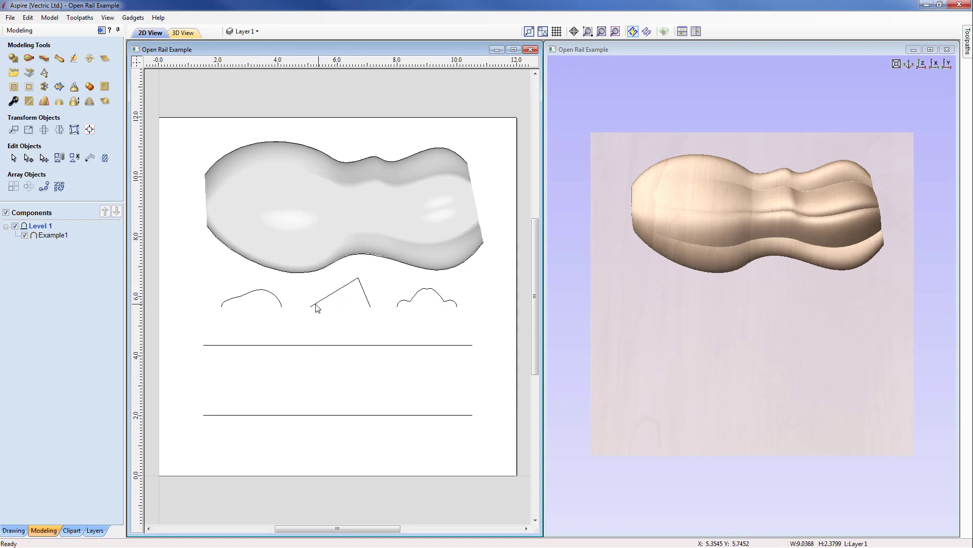
pyautogui.click(273, 294)
pyautogui.click(273, 294)
pyautogui.click(336, 293)
pyautogui.click(420, 293)
pyautogui.click(257, 293)
pyautogui.click(328, 296)
pyautogui.click(274, 294)
pyautogui.click(253, 292)
# Start a Two Rail Sweep with the two straight horizontal lines as drive rails
pyautogui.click(307, 346)
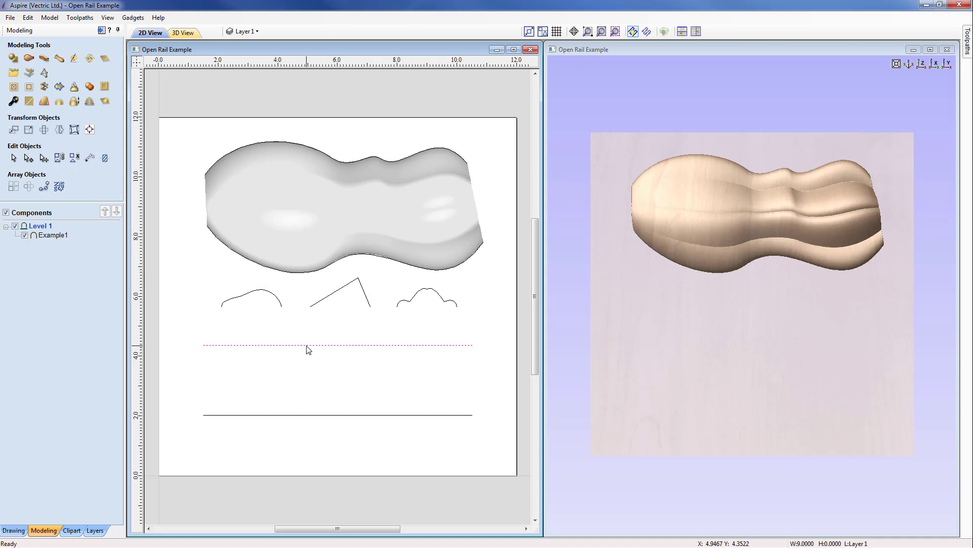
pyautogui.keyDown('shift'); pyautogui.click(306, 415); pyautogui.keyUp('shift')
pyautogui.click(29, 72)
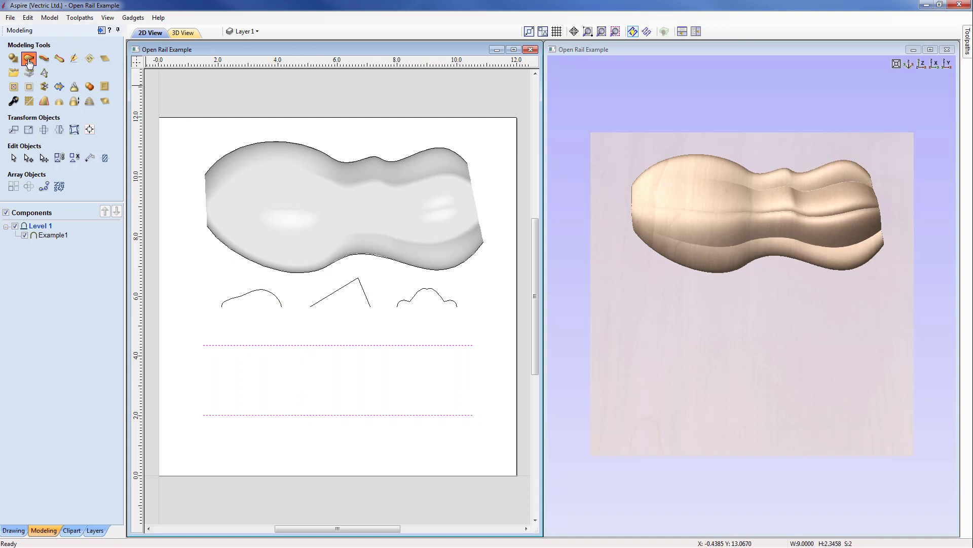
pyautogui.click(85, 82)
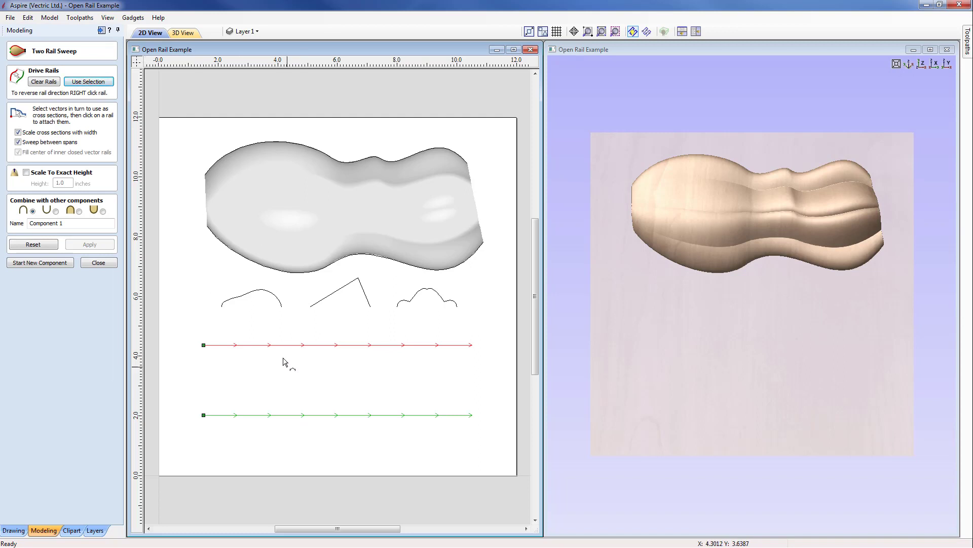
# Sweep the asymmetric rounded profile along the straight rails with Sweep between spans off
pyautogui.click(253, 296)
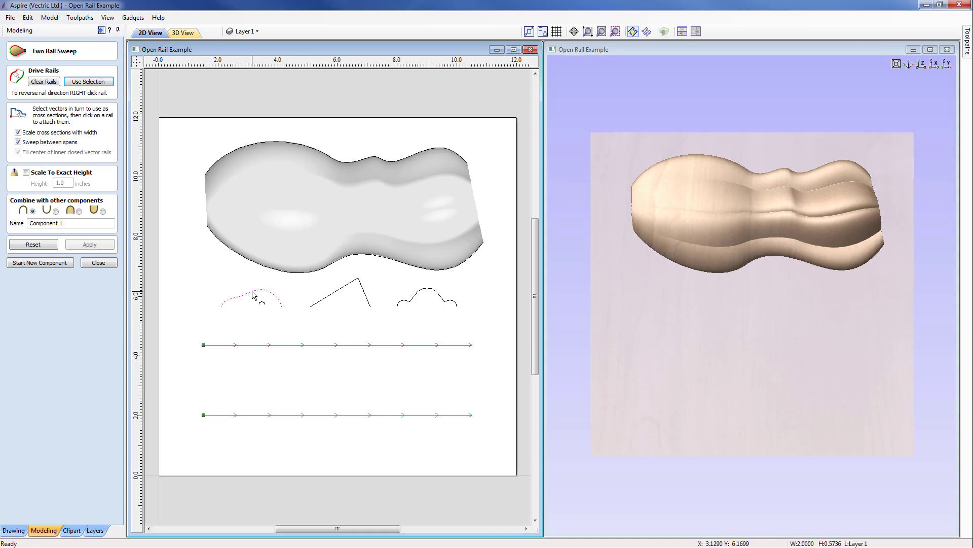
pyautogui.click(18, 142)
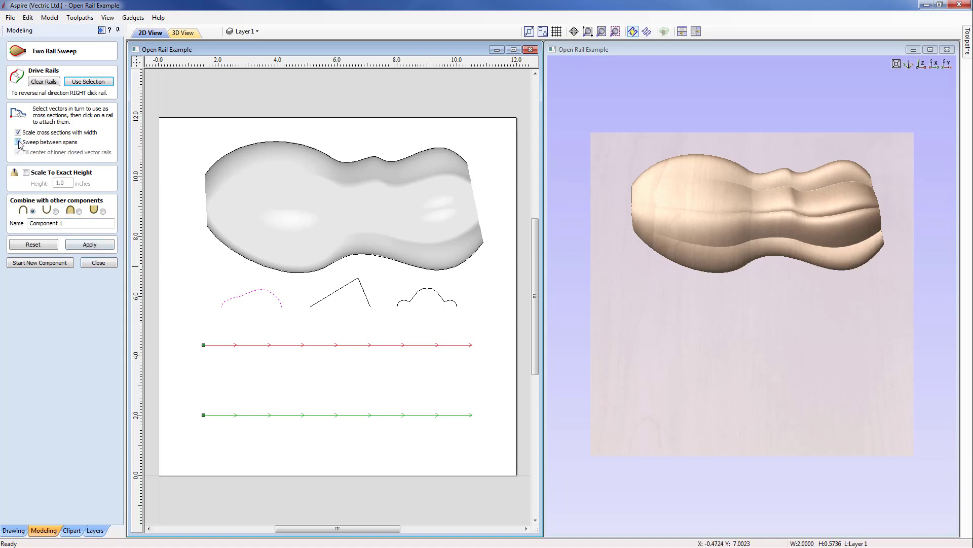
pyautogui.click(89, 244)
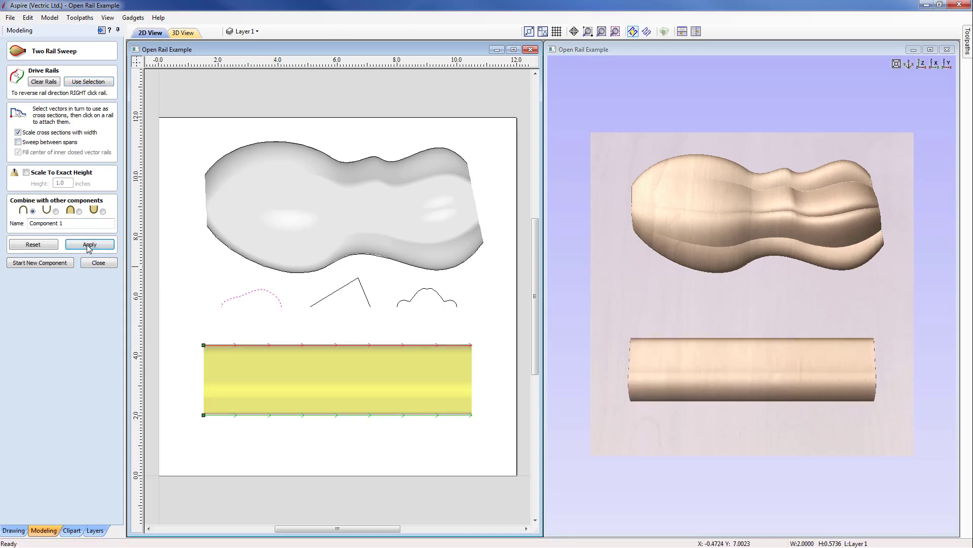
# Attach the rounded profile at both rail ends and the triangular profile midway along the rails
pyautogui.click(205, 347)
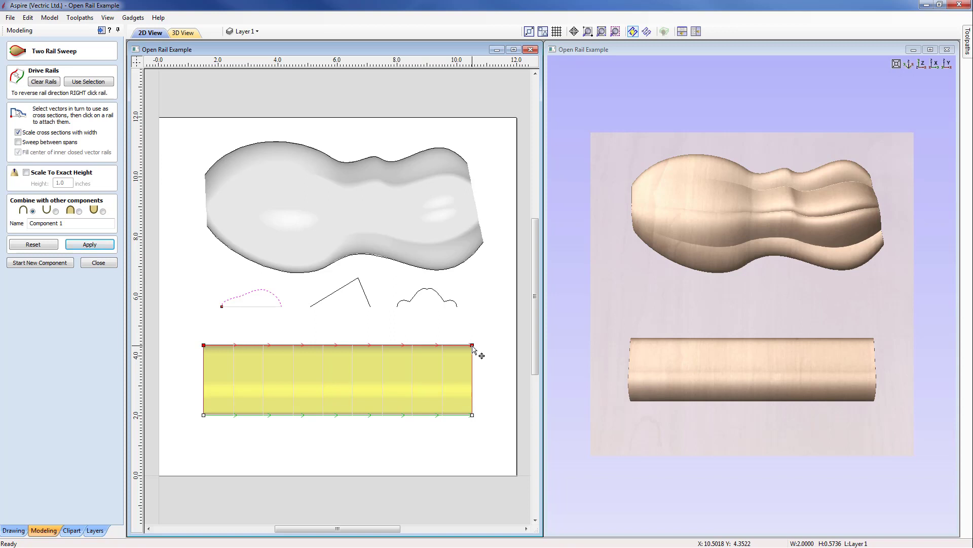
pyautogui.click(329, 299)
pyautogui.click(339, 345)
pyautogui.moveTo(749, 453); pyautogui.dragTo(808, 370)
pyautogui.scroll(2, 797, 321)
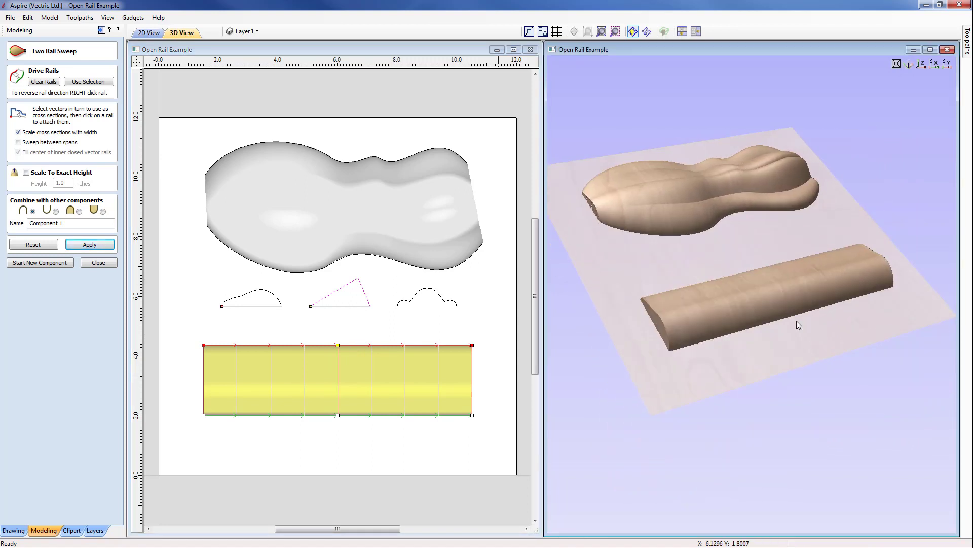
# Sweep the rounded and triangular profiles along the straight rails, and reapply the sweep with Sweep between spans on
pyautogui.moveTo(805, 319); pyautogui.dragTo(723, 322)
pyautogui.click(107, 244)
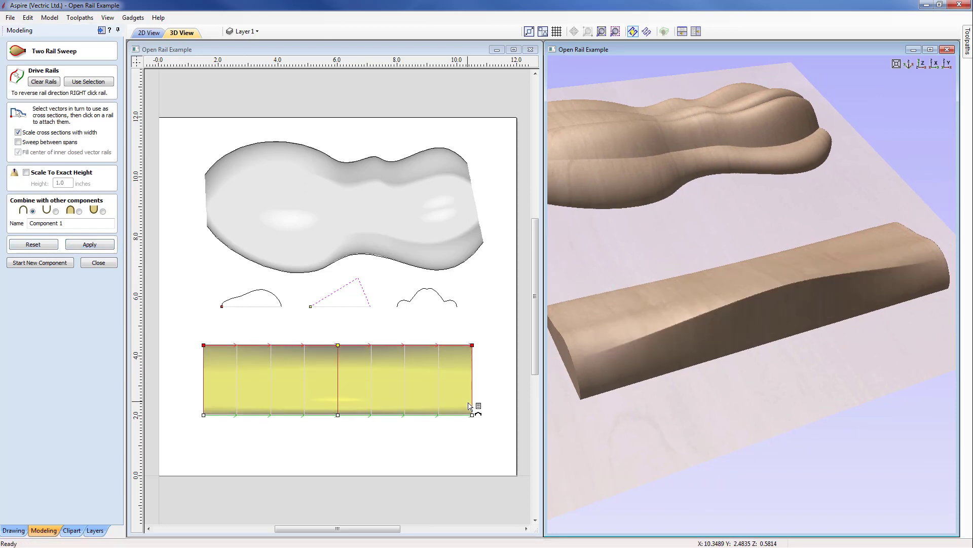
pyautogui.moveTo(561, 392); pyautogui.dragTo(684, 378)
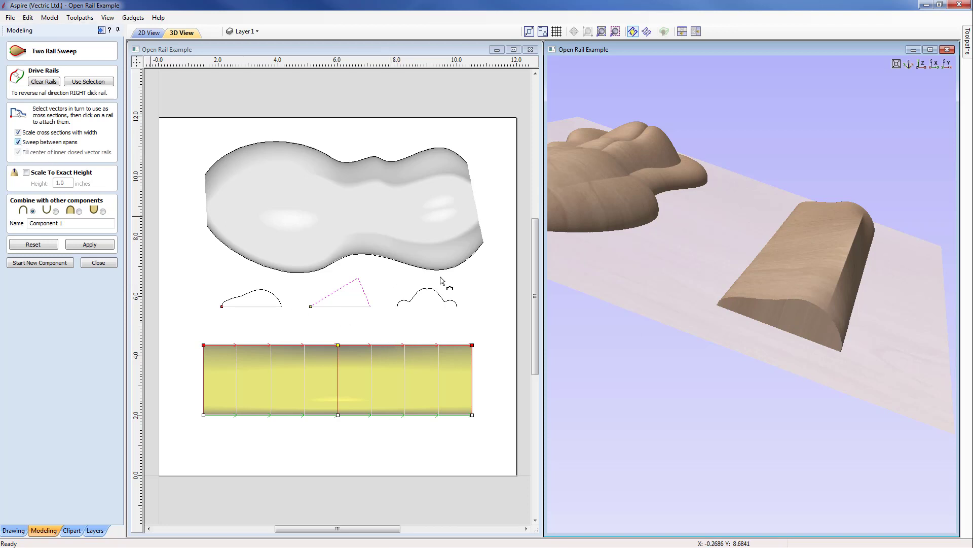
pyautogui.click(100, 247)
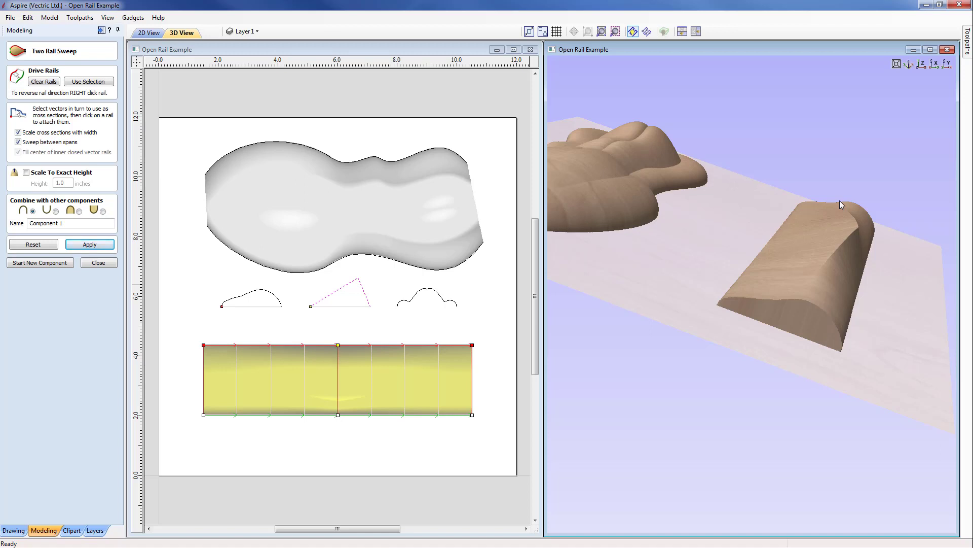
pyautogui.moveTo(841, 289); pyautogui.dragTo(583, 339)
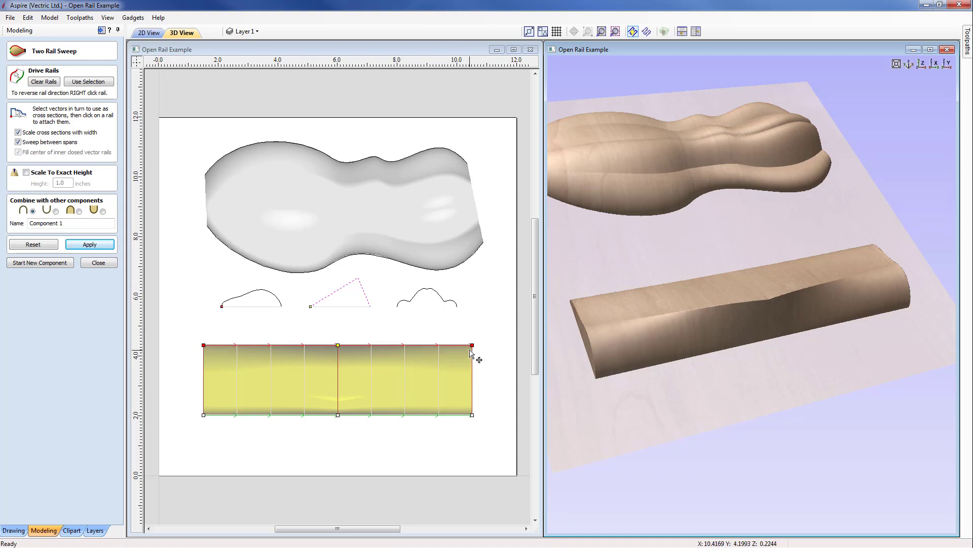
# Attach the three-humped profile at the right end of the straight rails and reapply the sweep
pyautogui.click(416, 297)
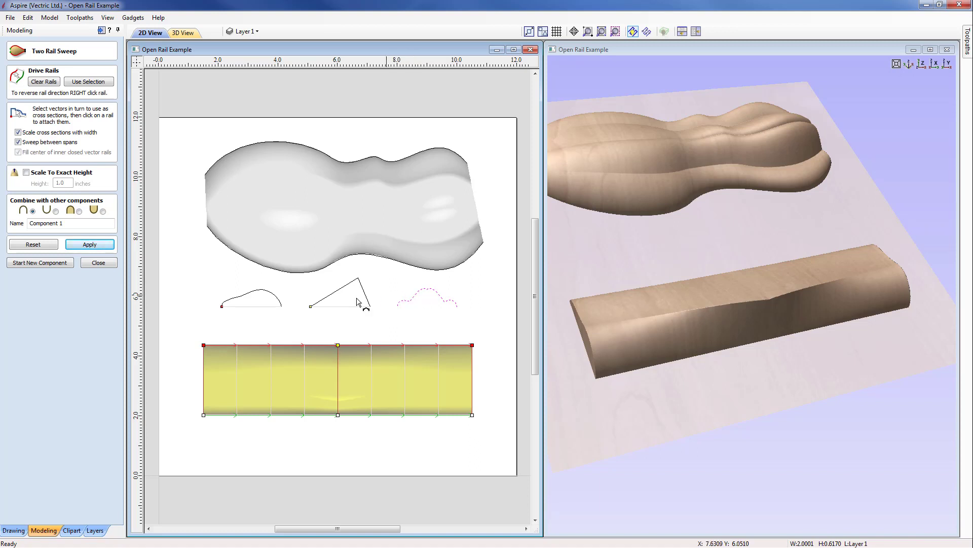
pyautogui.click(473, 345)
pyautogui.click(90, 245)
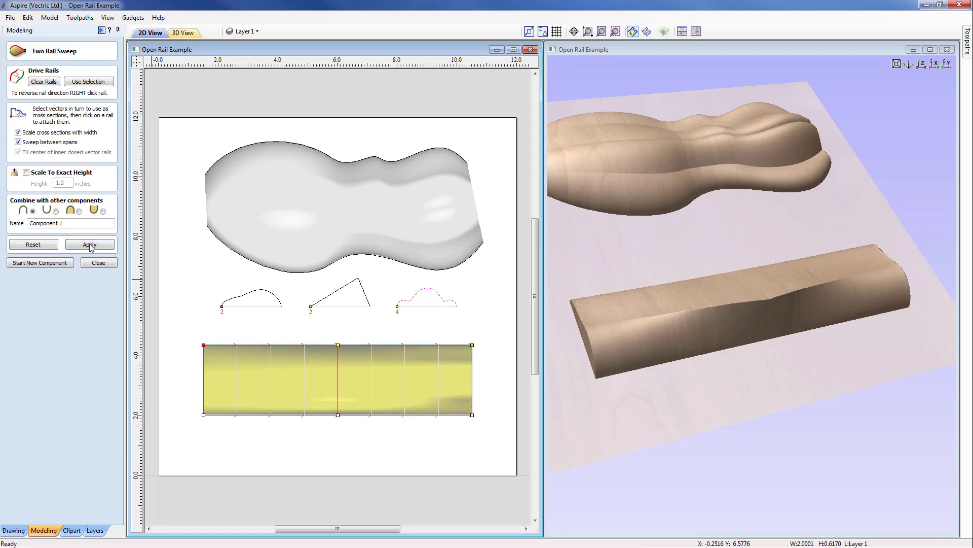
pyautogui.moveTo(764, 339); pyautogui.dragTo(734, 437)
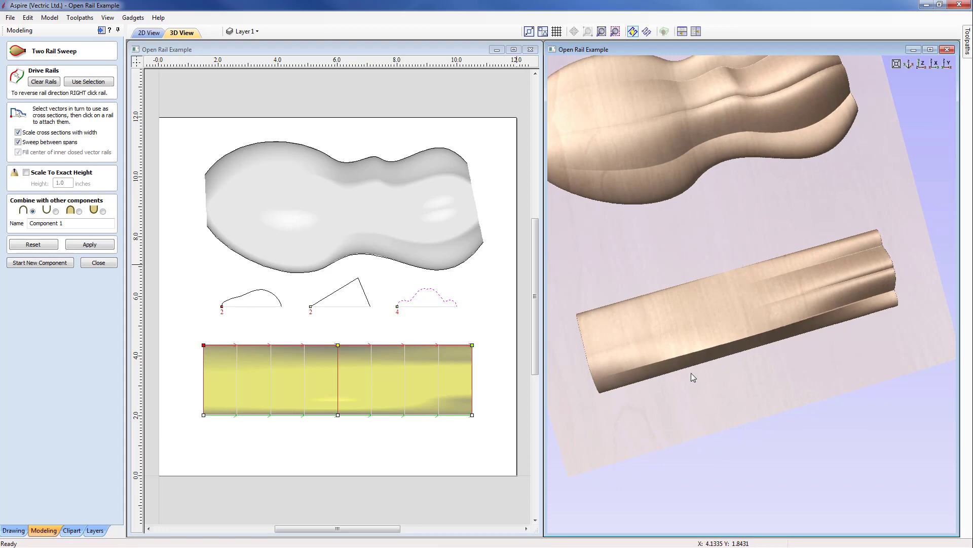
pyautogui.moveTo(702, 369); pyautogui.dragTo(676, 321)
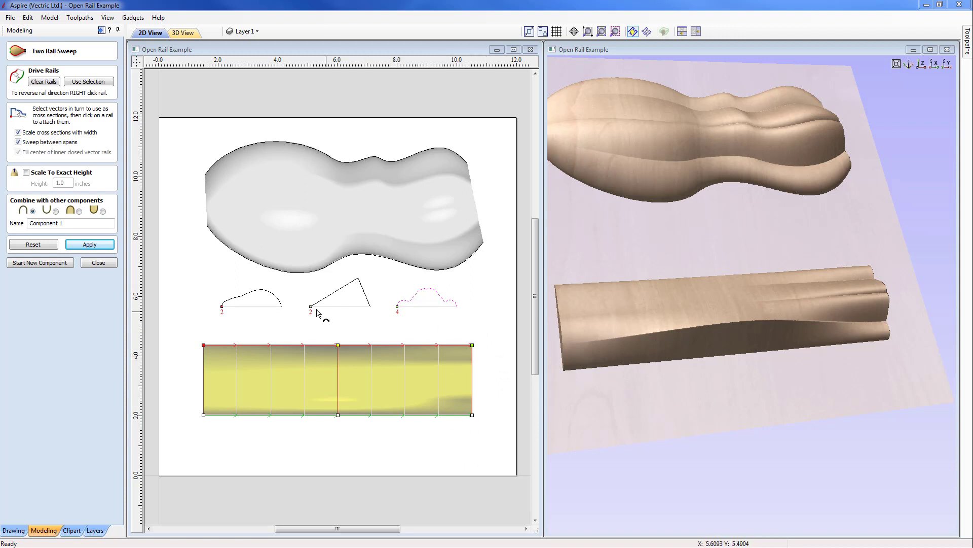
# Replace the cross section at the right end of the straight rails with the rounded profile and reapply the sweep
pyautogui.click(275, 294)
pyautogui.click(472, 346)
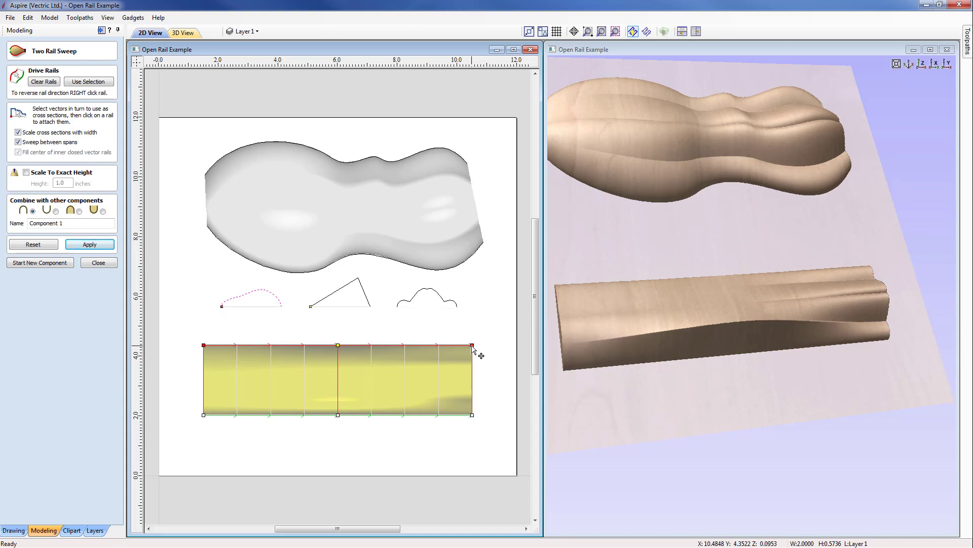
pyautogui.click(95, 245)
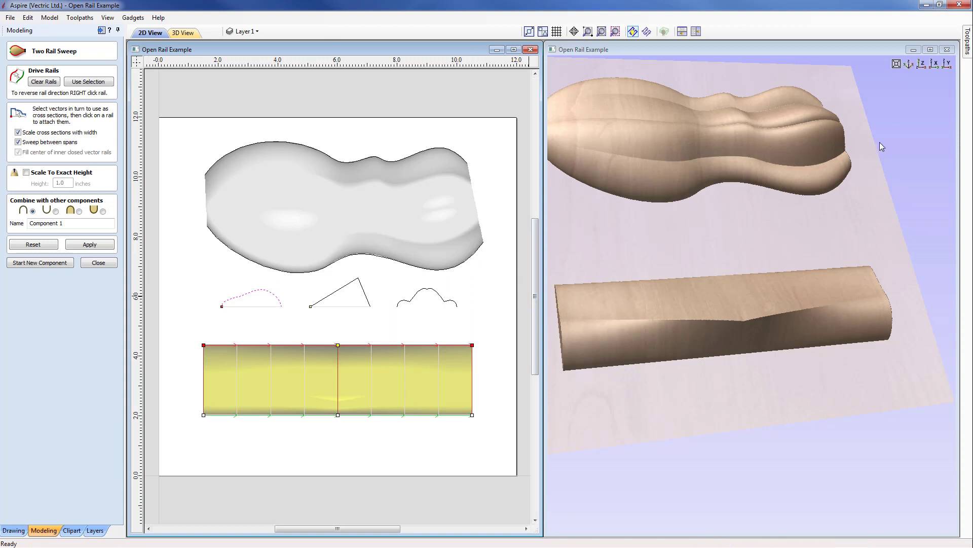
# Turn off Smooth for the cross section midway along the straight rails and reapply the sweep
pyautogui.click(925, 66)
pyautogui.click(934, 66)
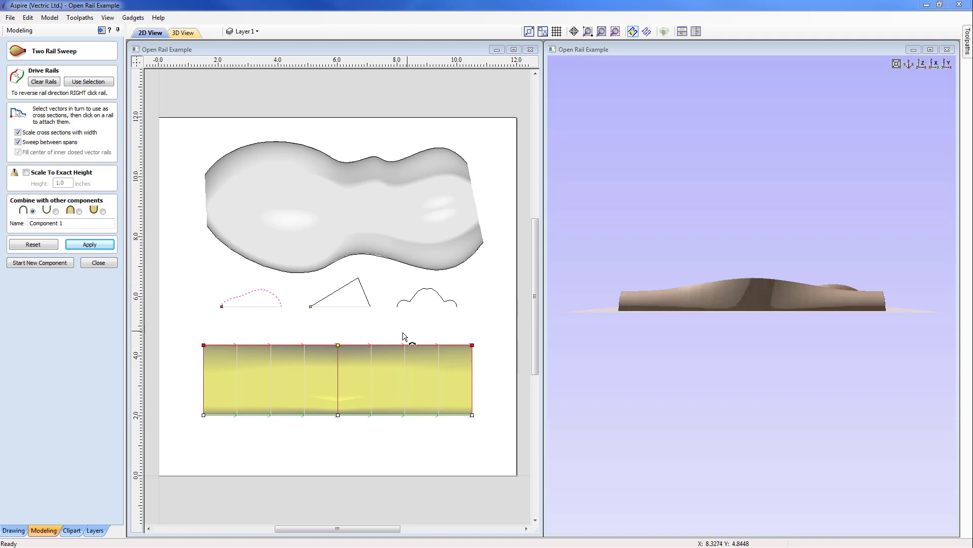
pyautogui.rightClick(339, 348)
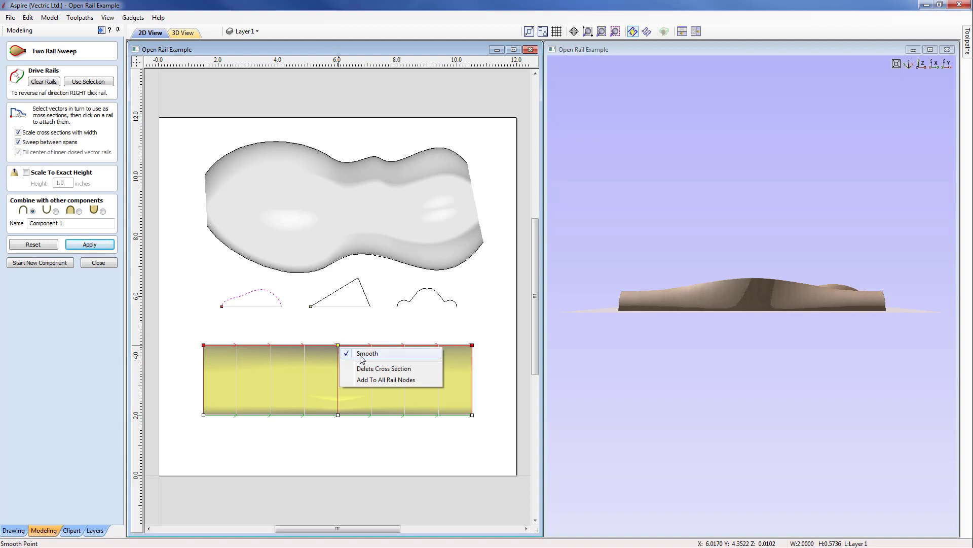
pyautogui.click(349, 355)
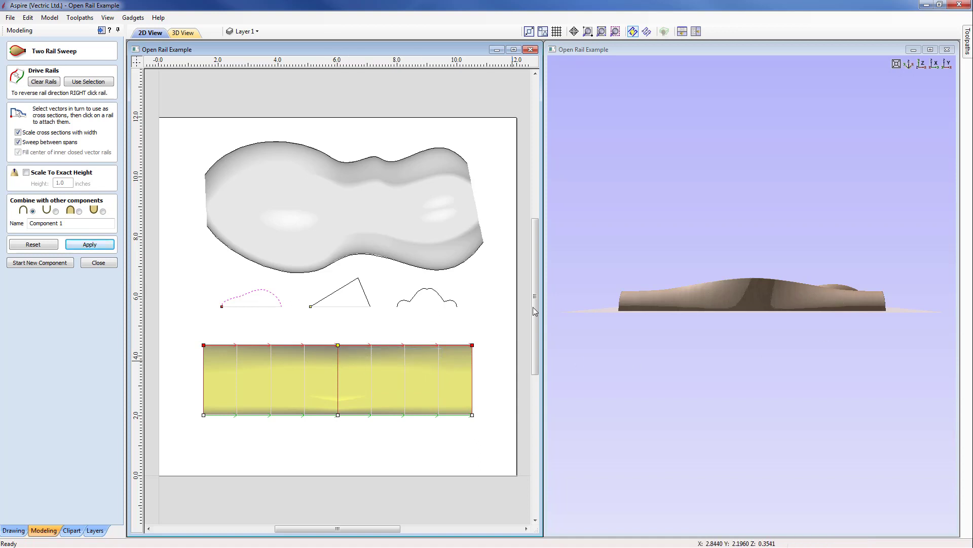
pyautogui.click(90, 244)
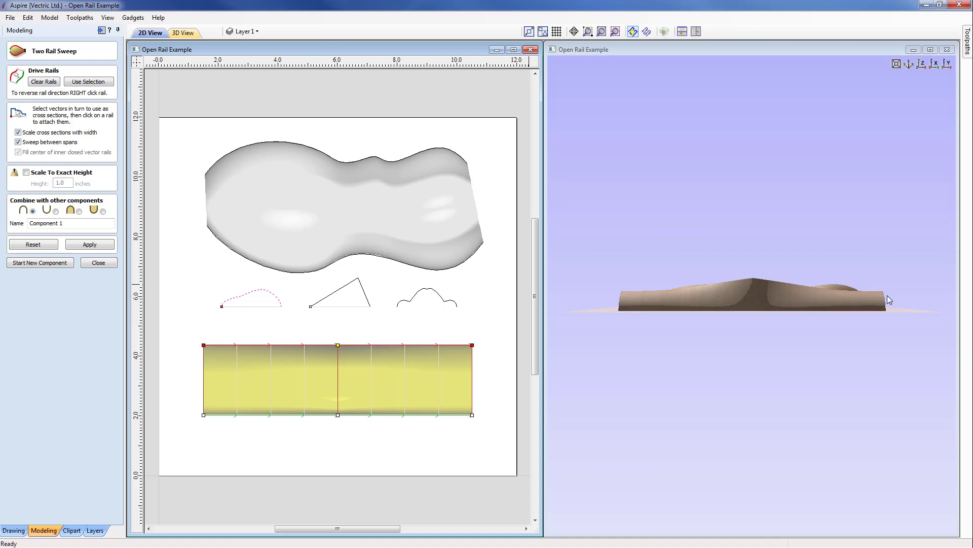
pyautogui.moveTo(761, 317); pyautogui.dragTo(838, 396)
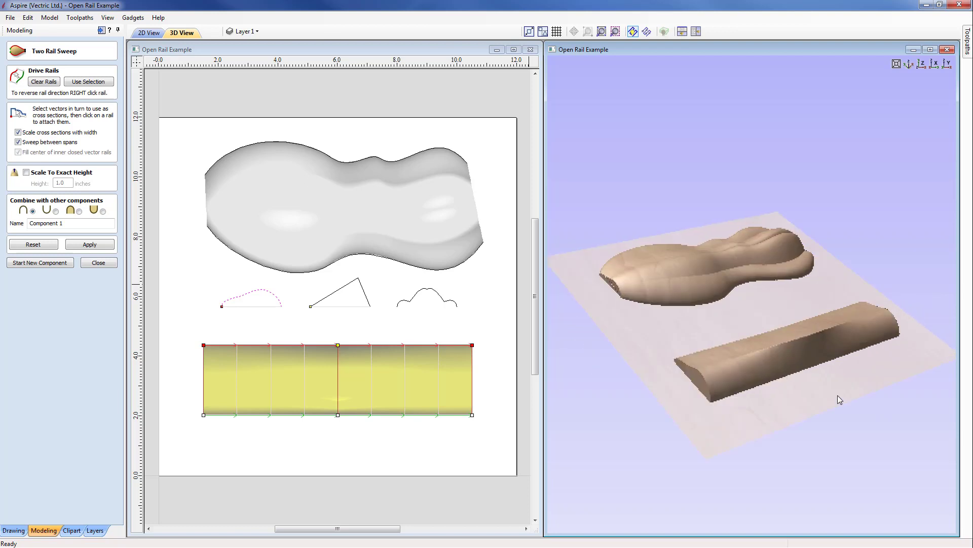
pyautogui.moveTo(731, 302); pyautogui.dragTo(712, 337)
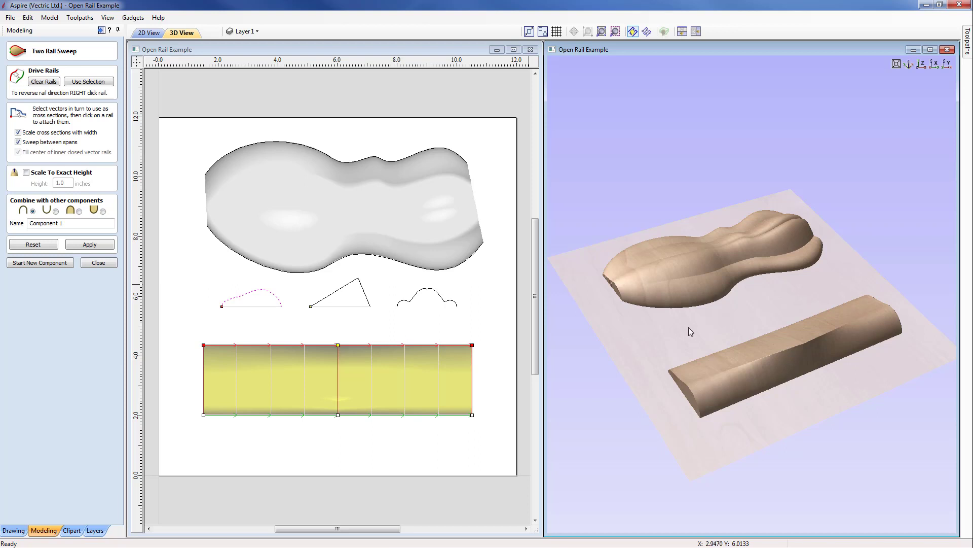
# Turn Smooth back on for the midway cross section and reapply the sweep, checking the shape from the side and above
pyautogui.rightClick(338, 345)
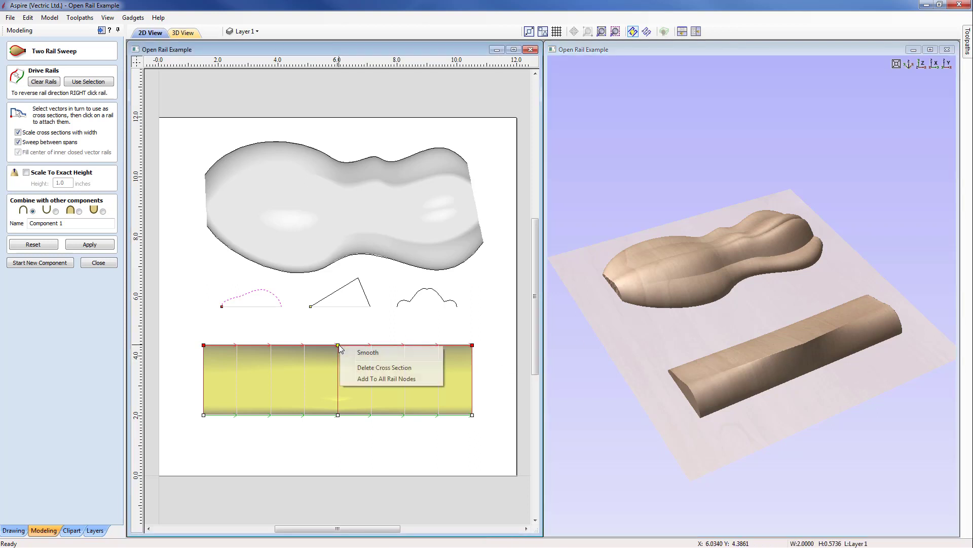
pyautogui.click(365, 353)
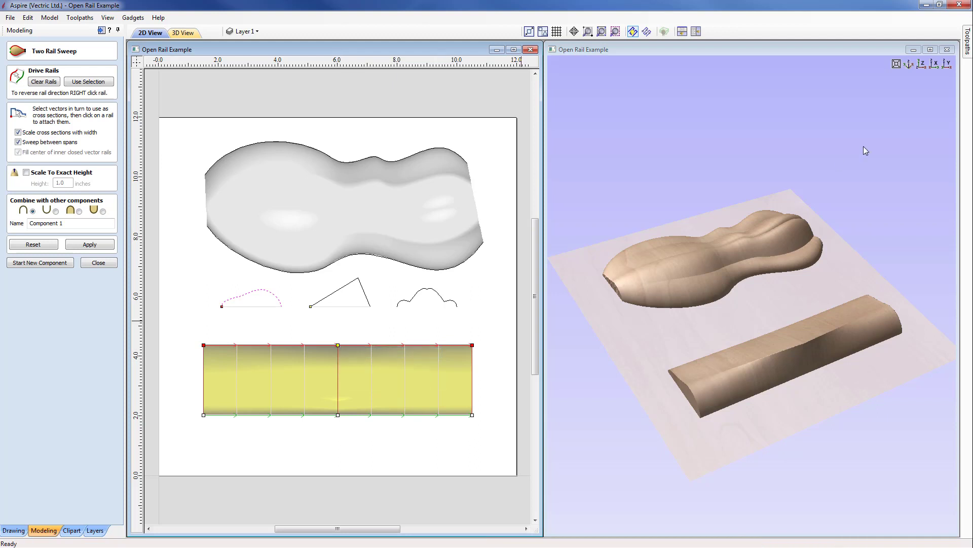
pyautogui.click(947, 64)
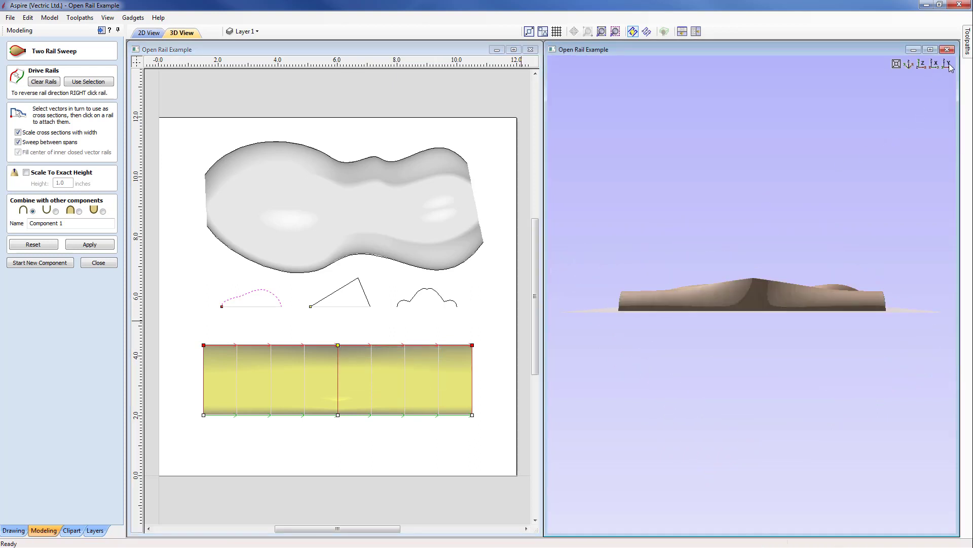
pyautogui.click(96, 247)
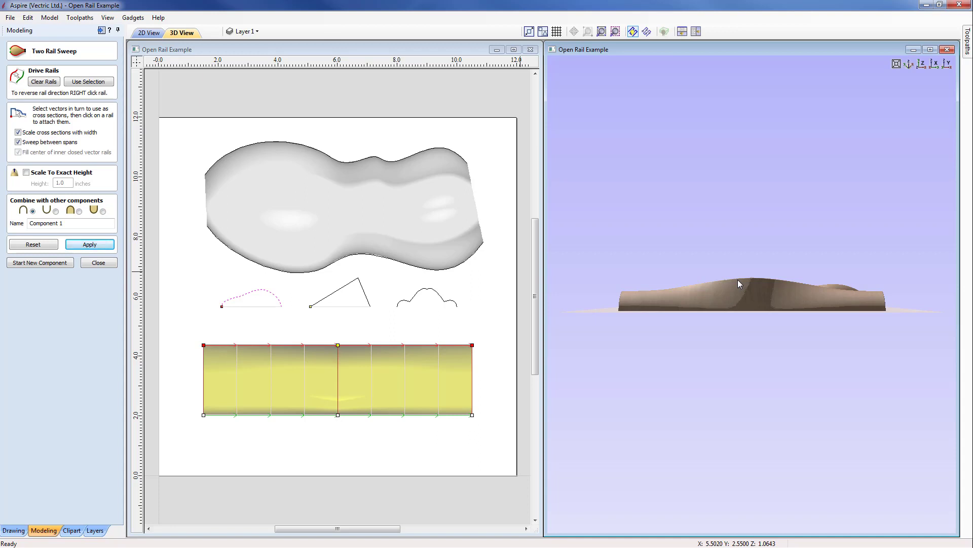
pyautogui.click(921, 64)
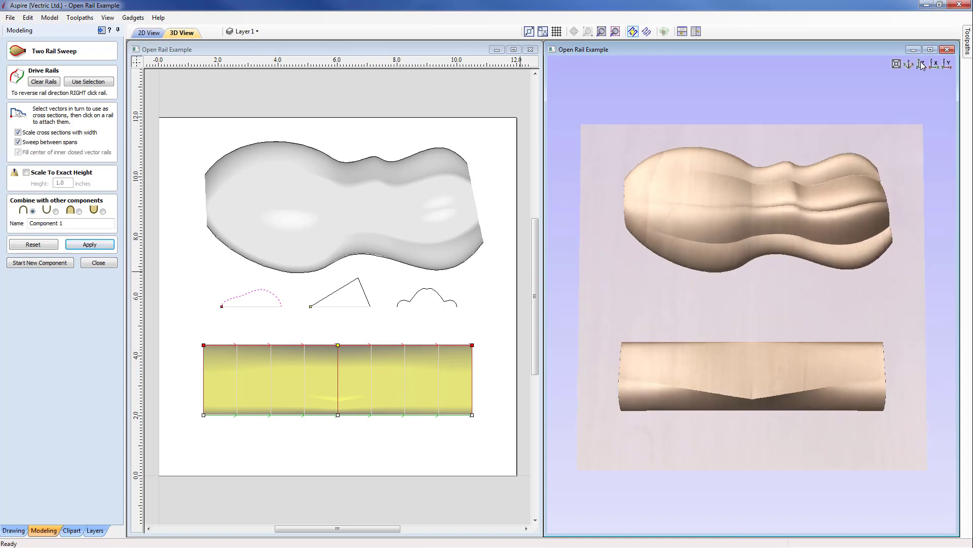
# Close the Two Rail Sweep tool and the Open Rail Example file without saving the changes
pyautogui.click(104, 262)
pyautogui.click(11, 17)
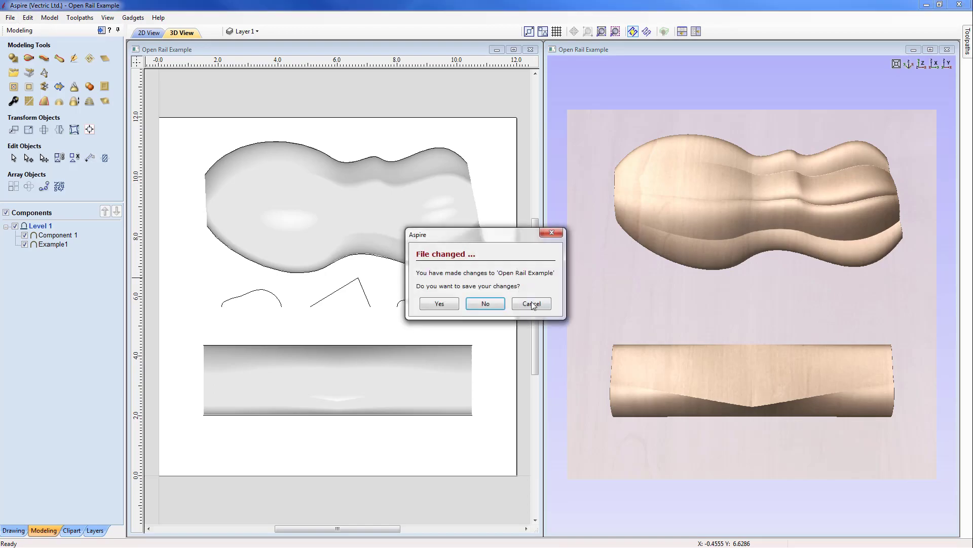
pyautogui.click(486, 306)
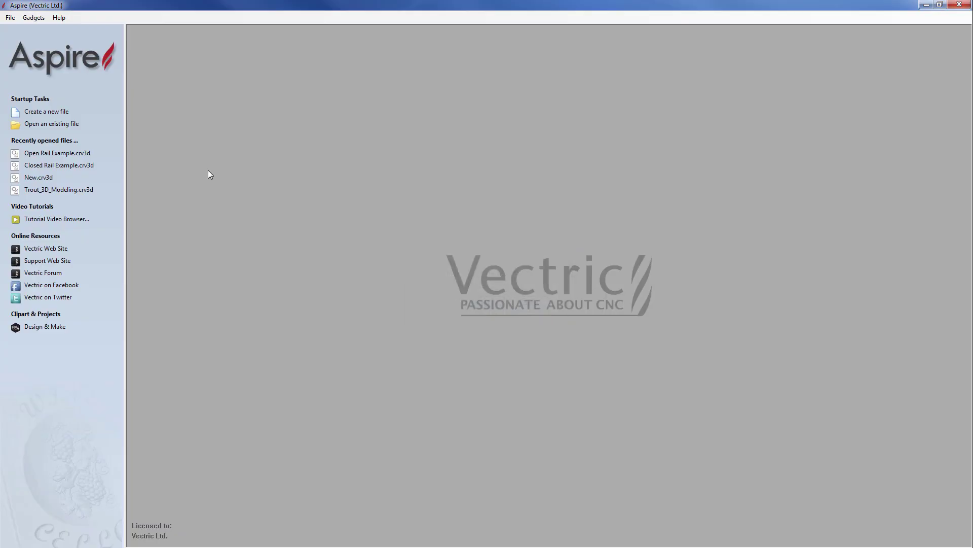
# Open the existing file Closed Rail Example.crv3d
pyautogui.click(65, 124)
pyautogui.click(458, 253)
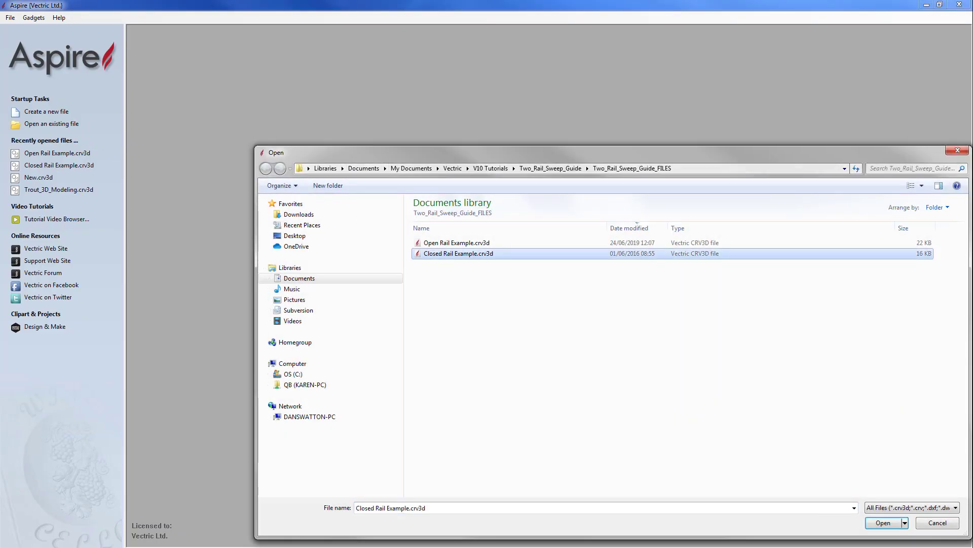
pyautogui.click(885, 523)
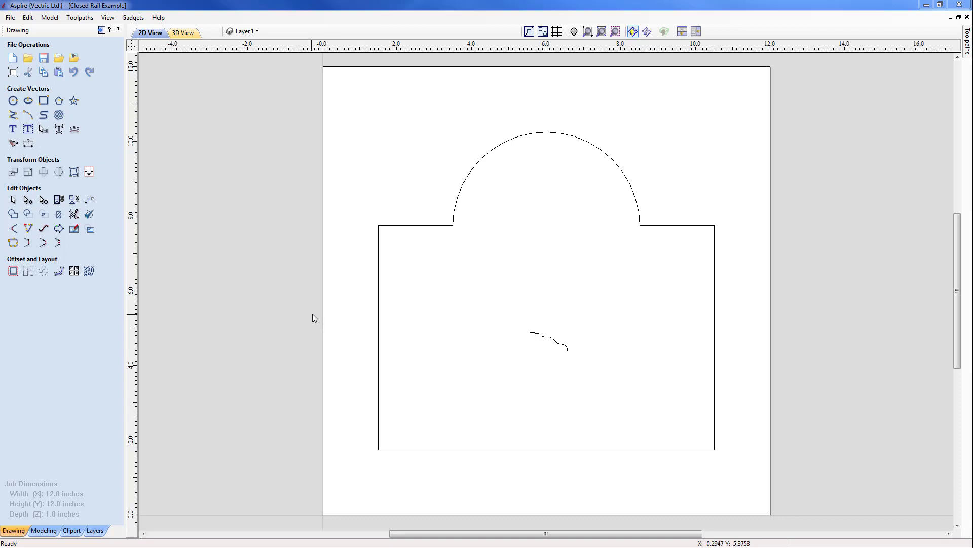
# Offset the closed arched outline outwards by 1.0 inch with sharp corners, keeping the original
pyautogui.click(404, 226)
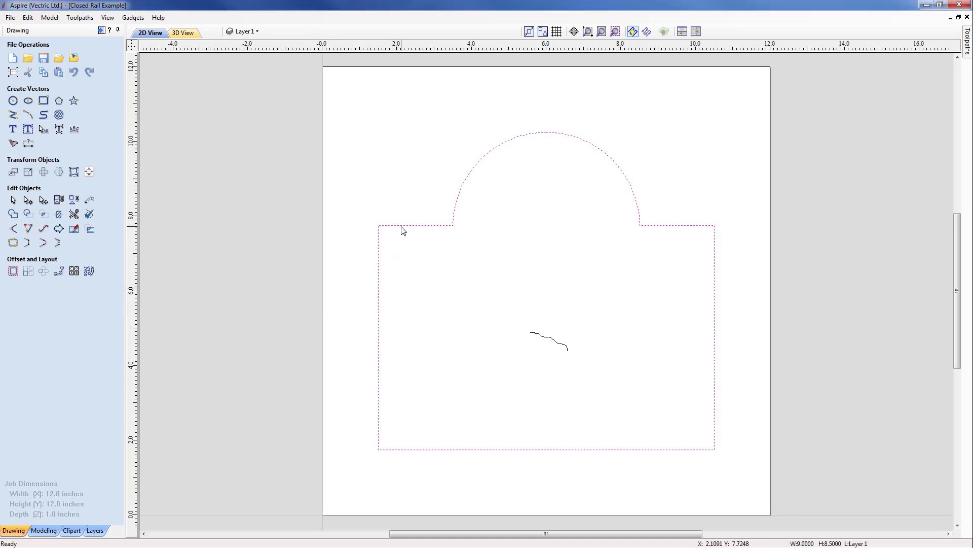
pyautogui.click(17, 272)
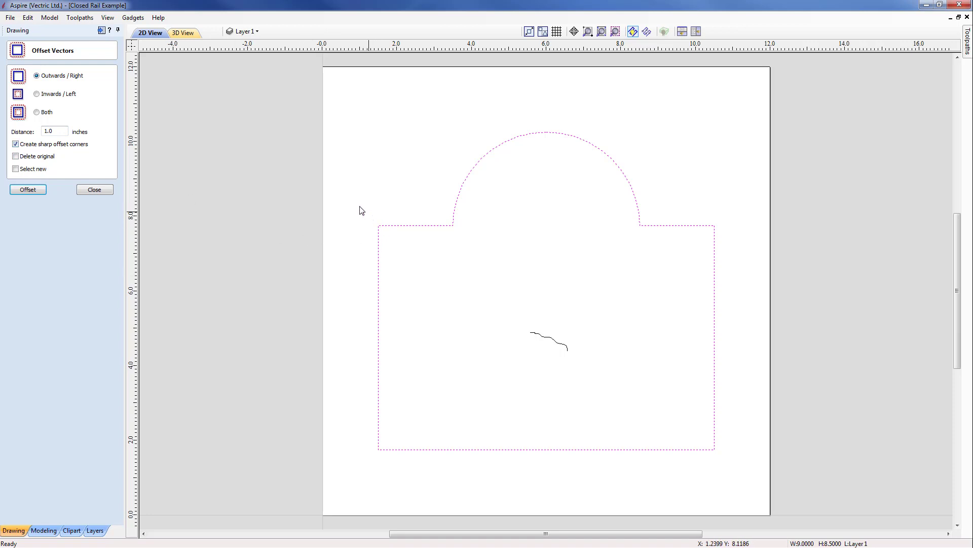
pyautogui.click(30, 190)
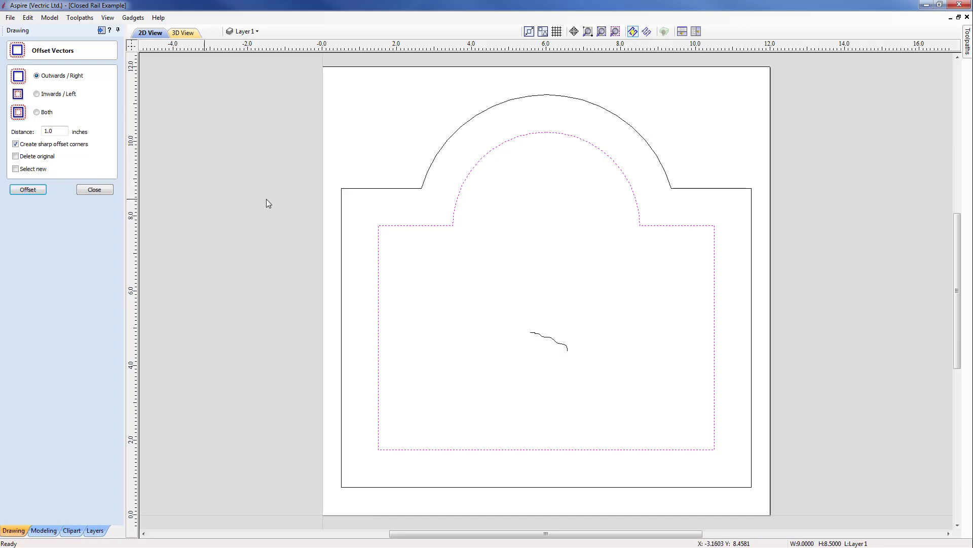
pyautogui.click(94, 189)
pyautogui.click(405, 241)
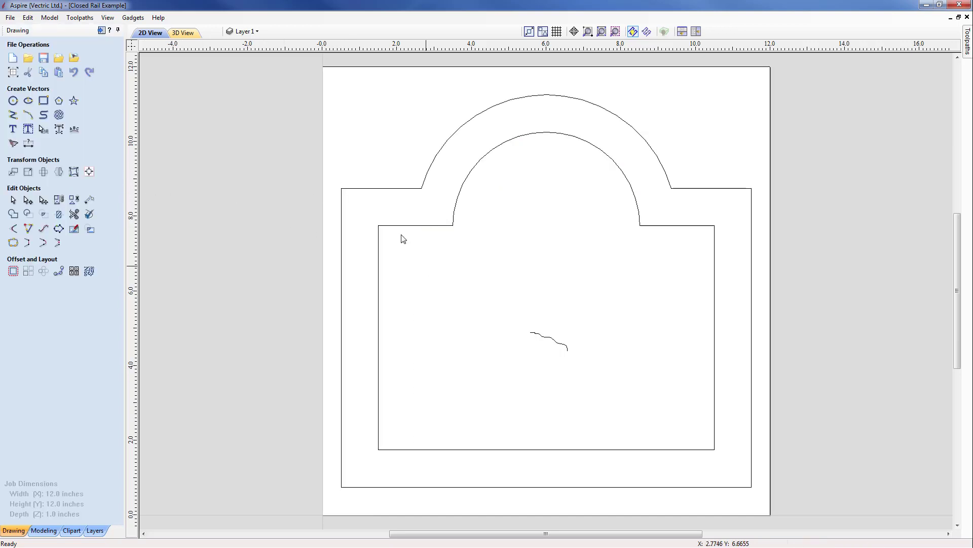
# Start a Two Rail Sweep using the outer offset outline and the inner original outline as drive rails
pyautogui.click(374, 193)
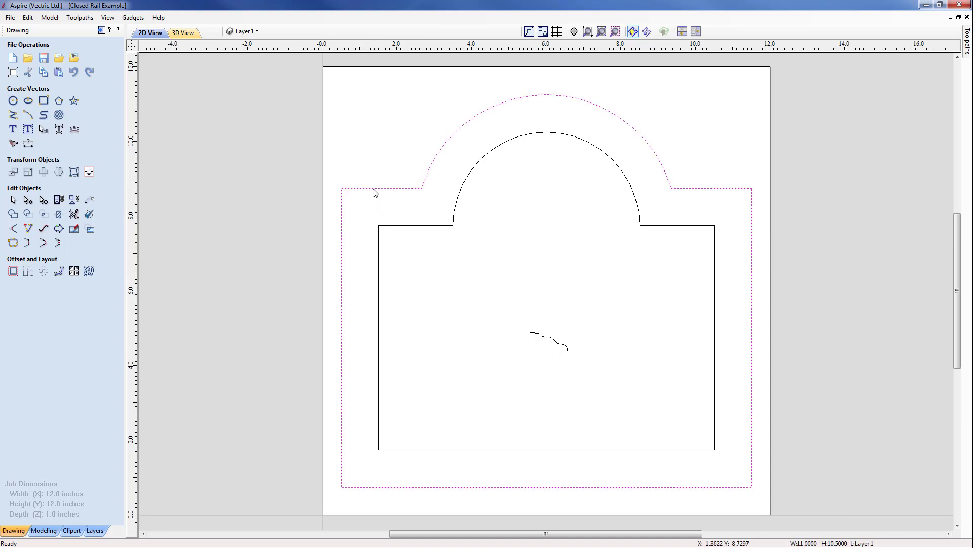
pyautogui.keyDown('shift'); pyautogui.click(391, 228); pyautogui.keyUp('shift')
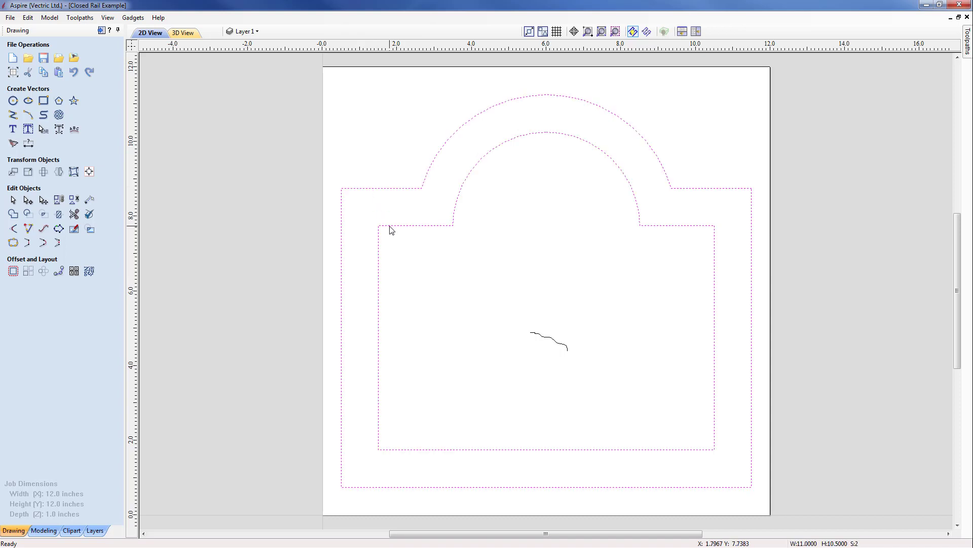
pyautogui.click(44, 530)
pyautogui.click(31, 59)
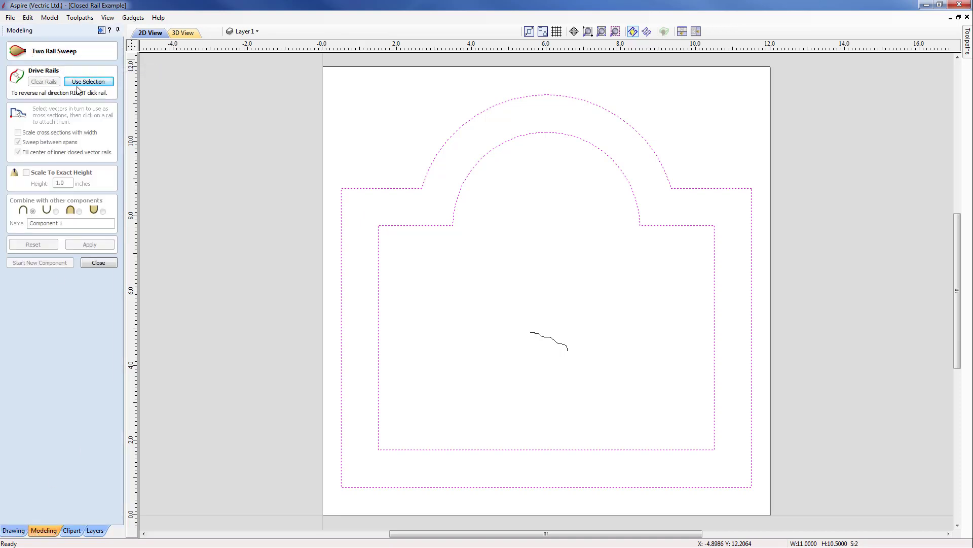
pyautogui.click(81, 82)
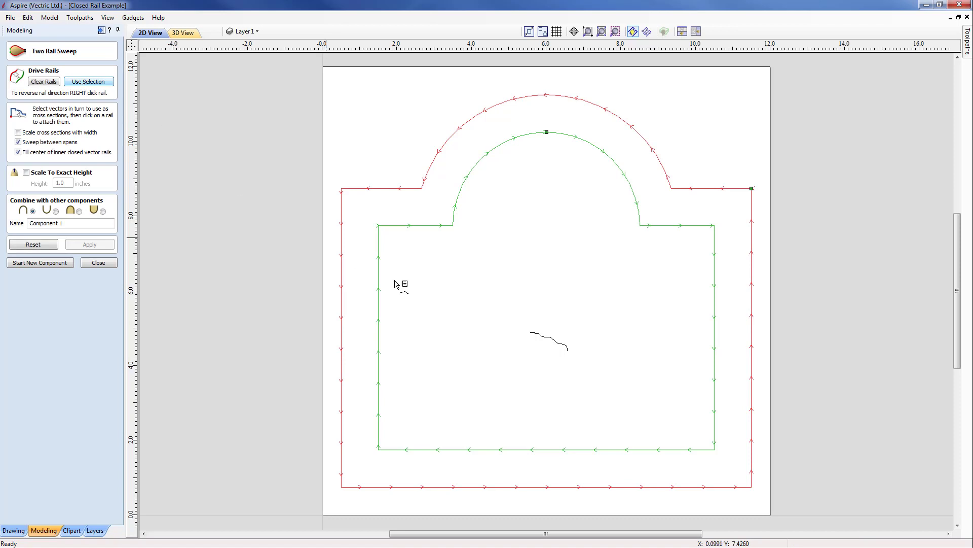
# Sweep the moulding profile along the rails without sweeping between spans or filling the center, and show the 2D and 3D views side by side
pyautogui.click(562, 345)
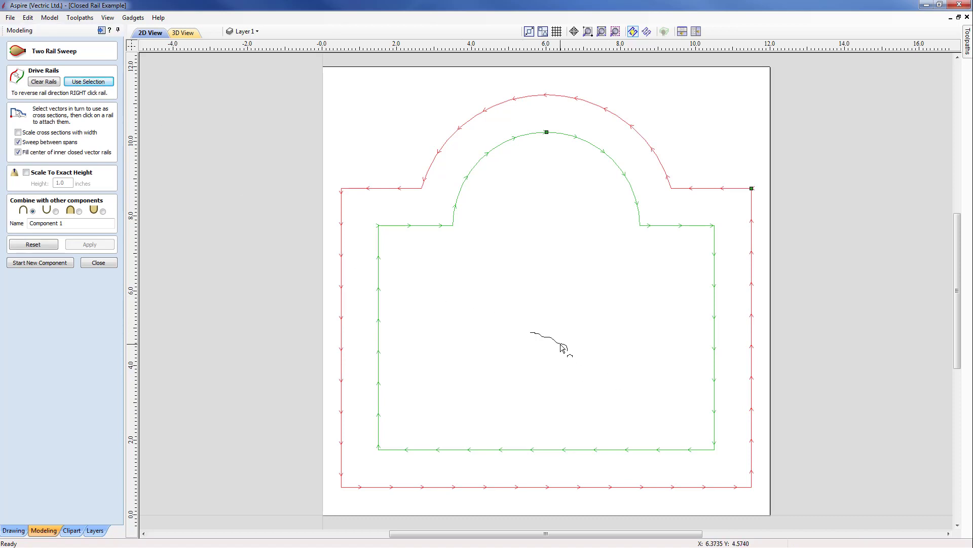
pyautogui.click(31, 153)
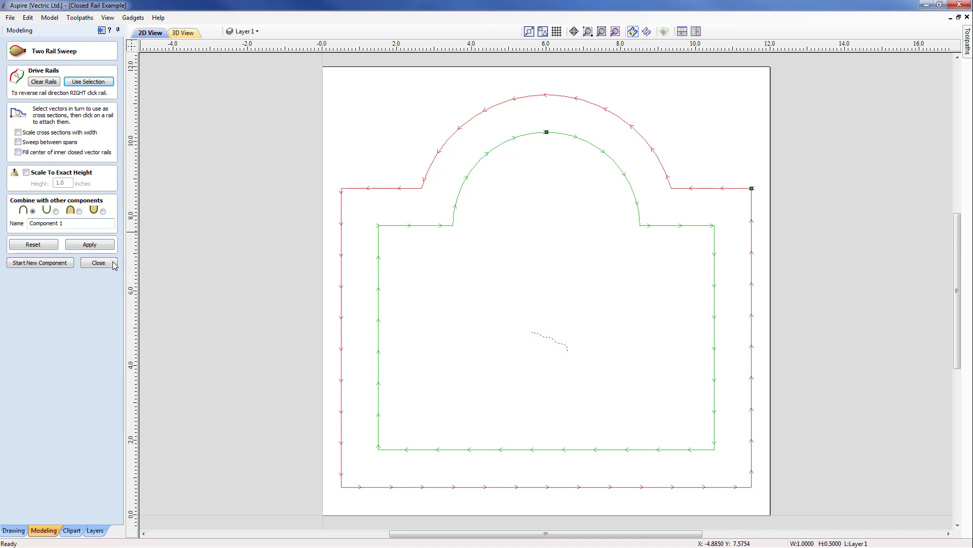
pyautogui.click(104, 245)
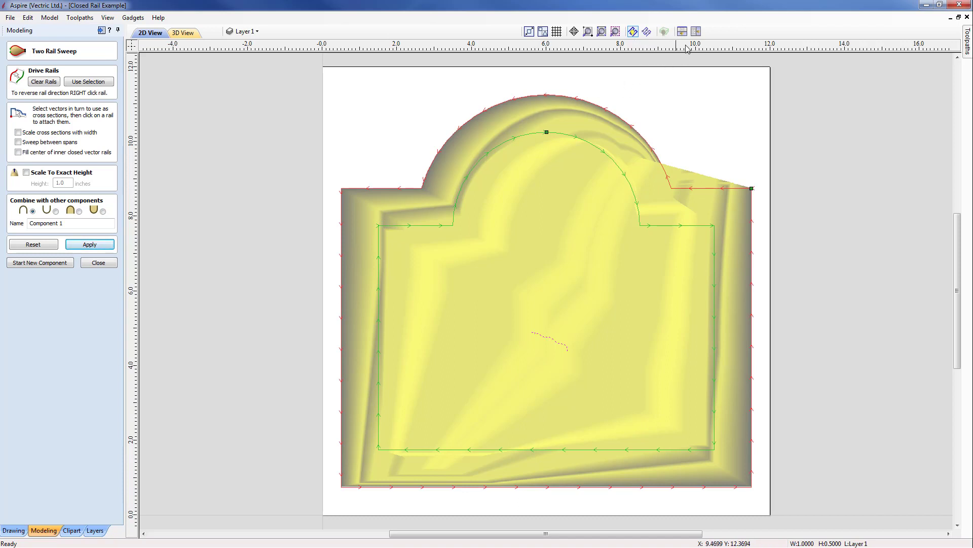
pyautogui.click(695, 31)
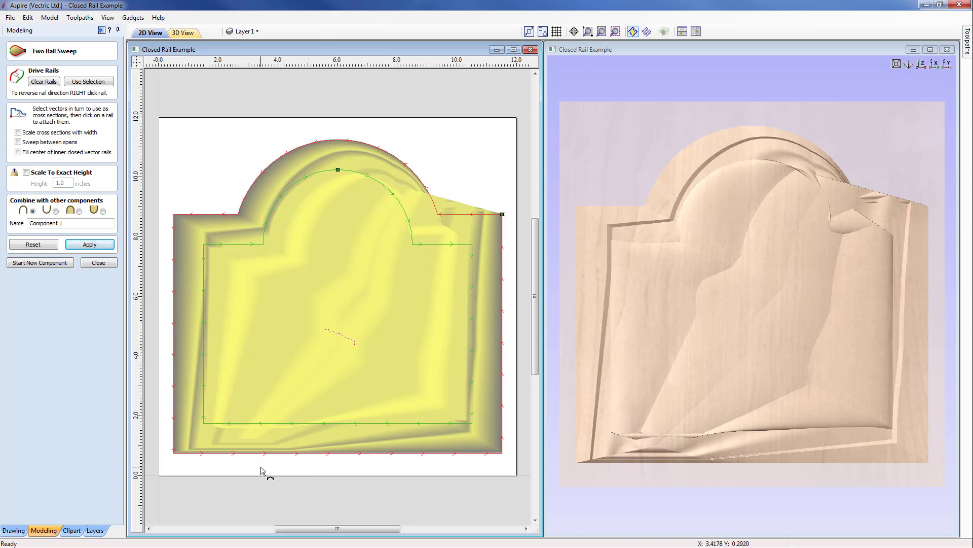
# Reverse the direction of the outer rail and regenerate the sweep
pyautogui.moveTo(243, 469); pyautogui.dragTo(245, 469, button='middle')
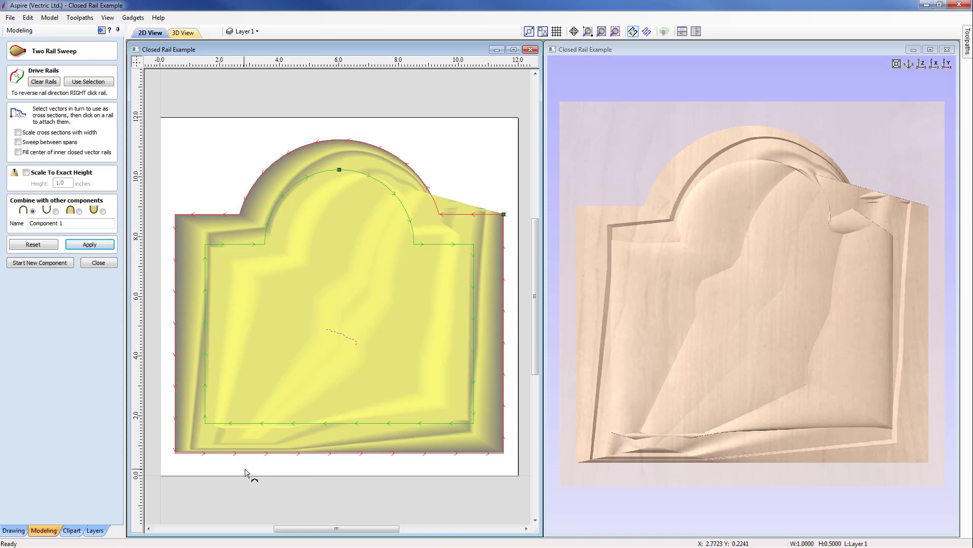
pyautogui.scroll(4, 245, 472)
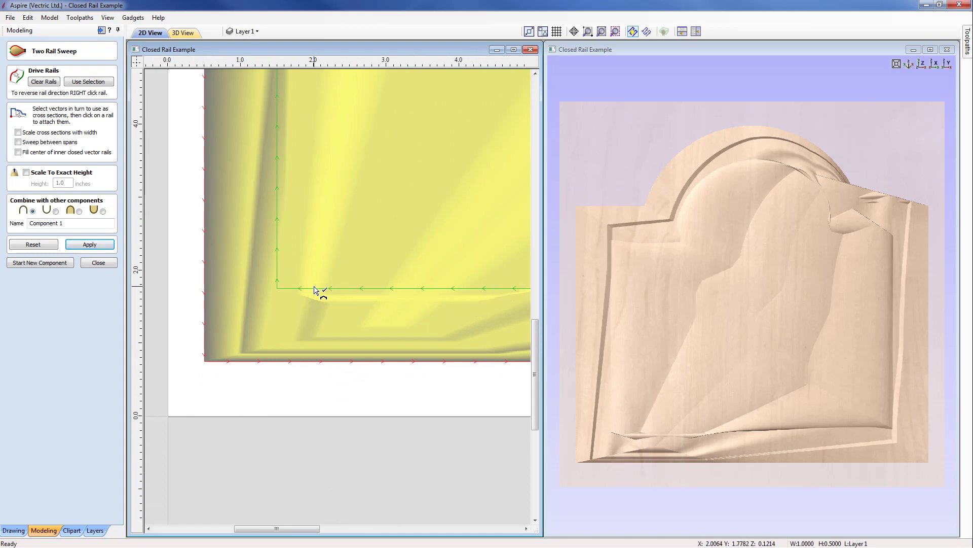
pyautogui.rightClick(292, 363)
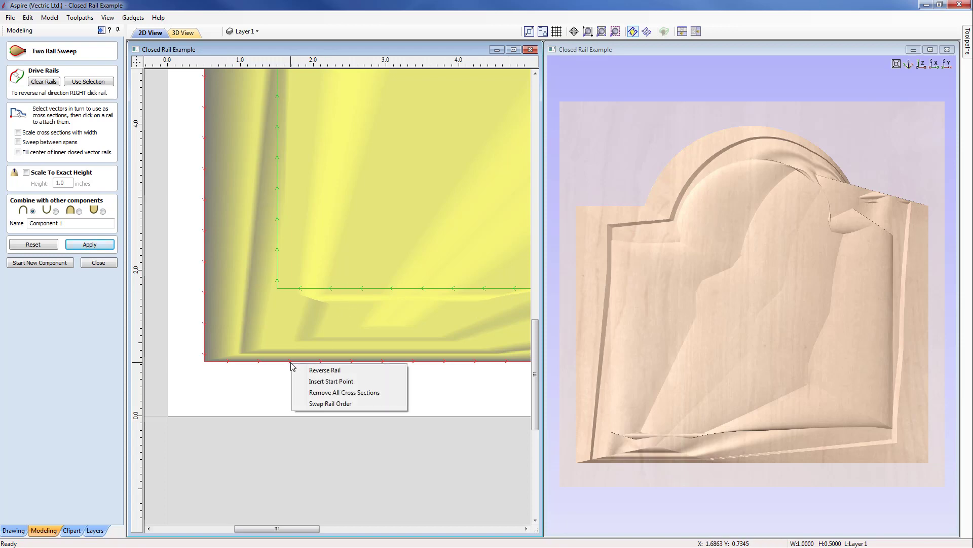
pyautogui.click(321, 376)
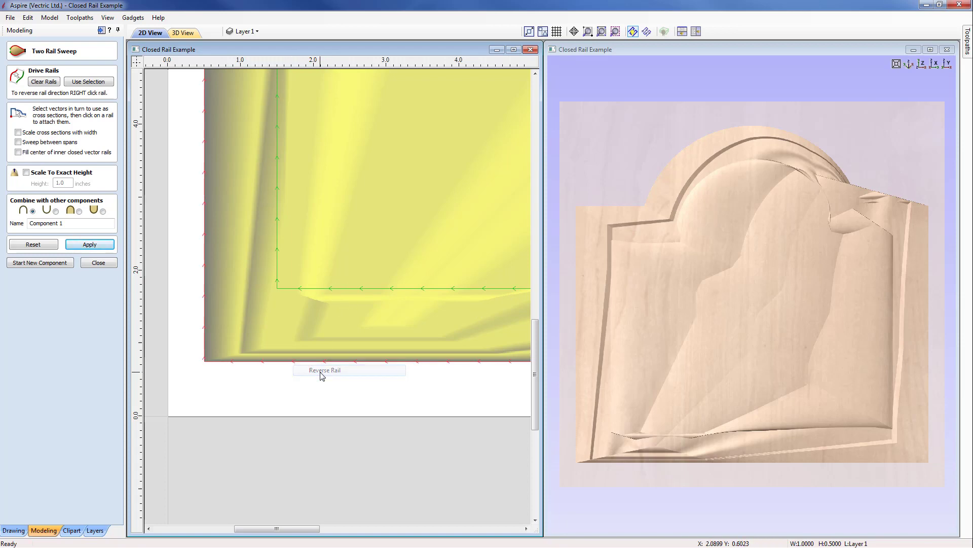
pyautogui.click(90, 244)
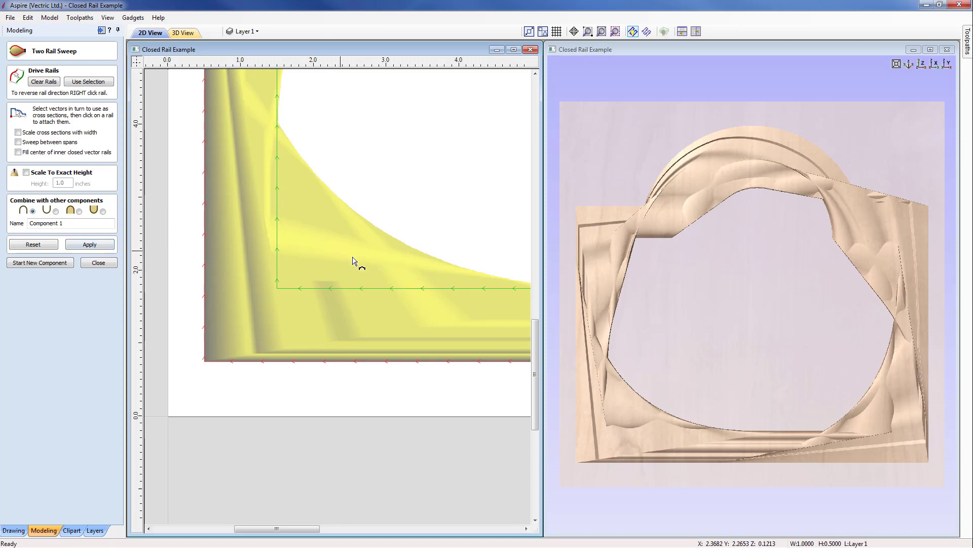
# Make the lower-left corner node of the outer rail its start point
pyautogui.scroll(-5, 355, 310)
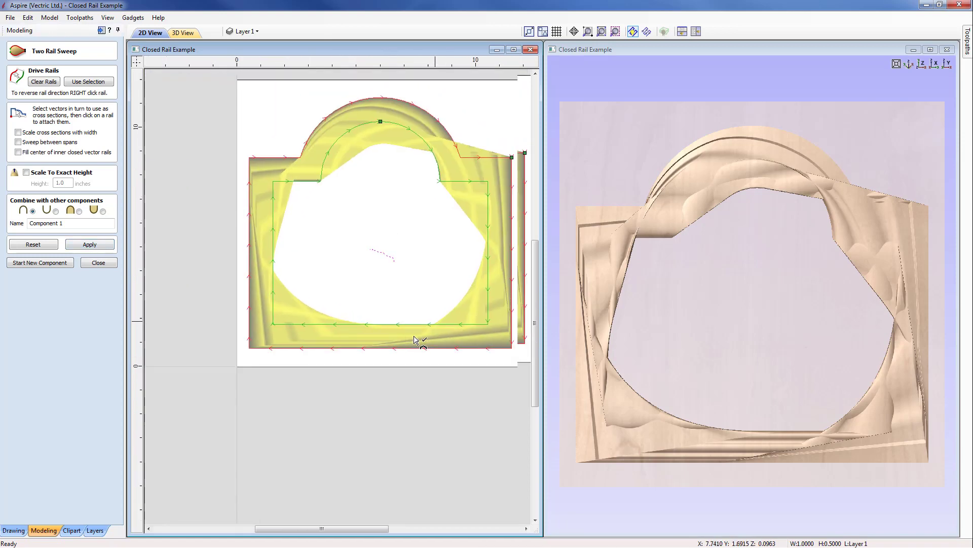
pyautogui.moveTo(348, 392); pyautogui.dragTo(352, 396, button='middle')
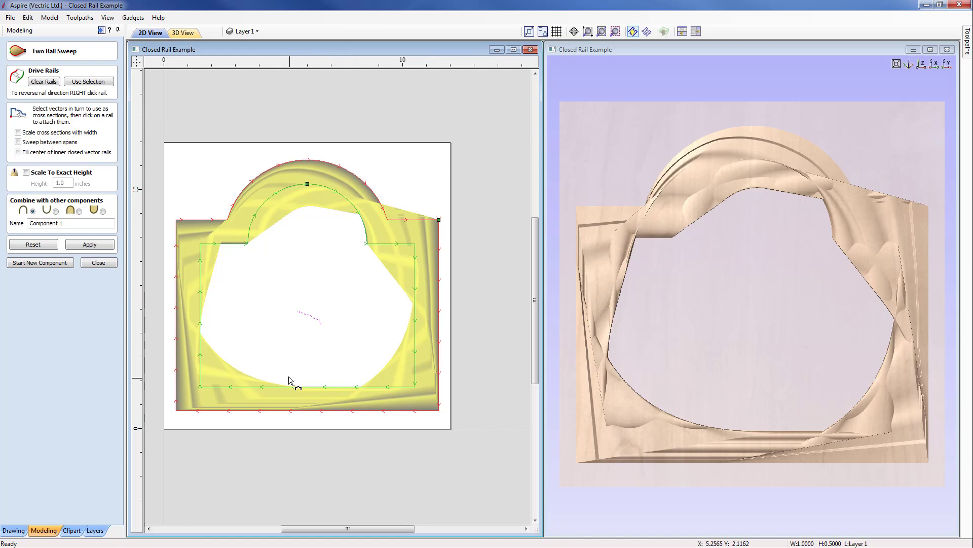
pyautogui.moveTo(287, 374); pyautogui.dragTo(478, 197, button='middle')
pyautogui.scroll(3, 372, 251)
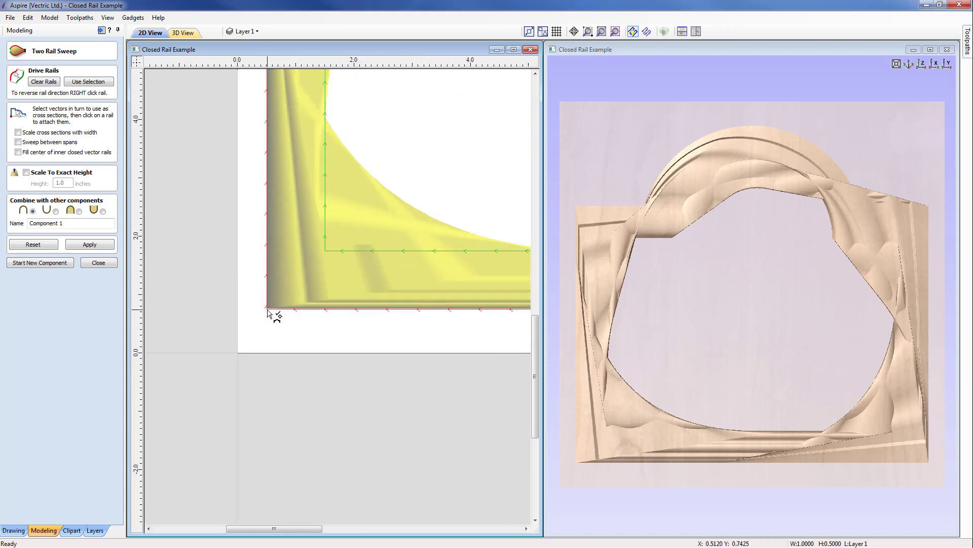
pyautogui.rightClick(268, 310)
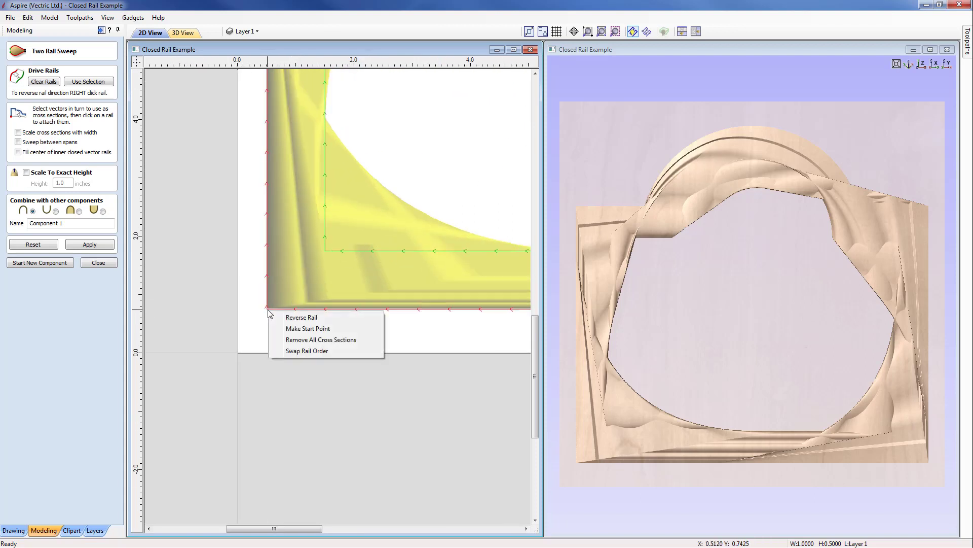
pyautogui.click(303, 329)
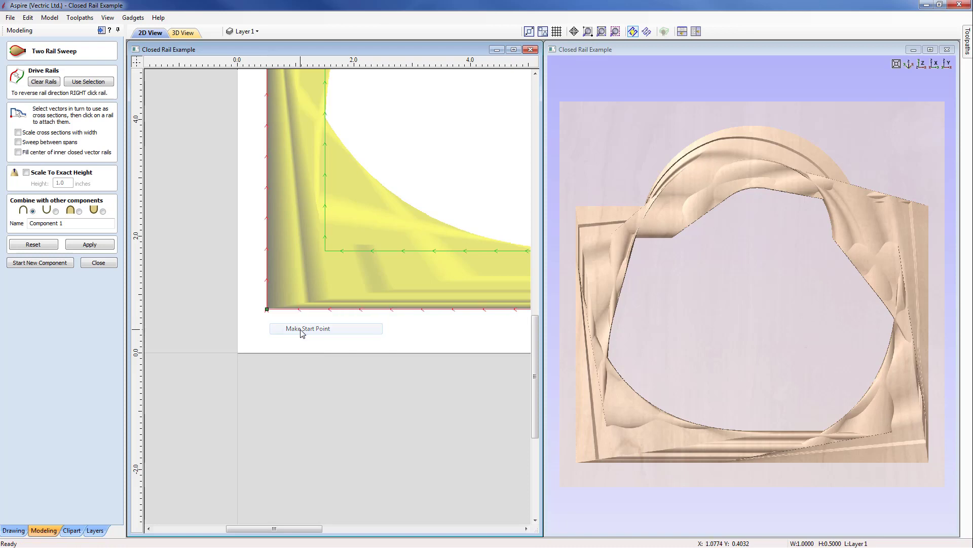
# Make the inner rail's lower-left corner node its start point and regenerate the sweep
pyautogui.rightClick(327, 254)
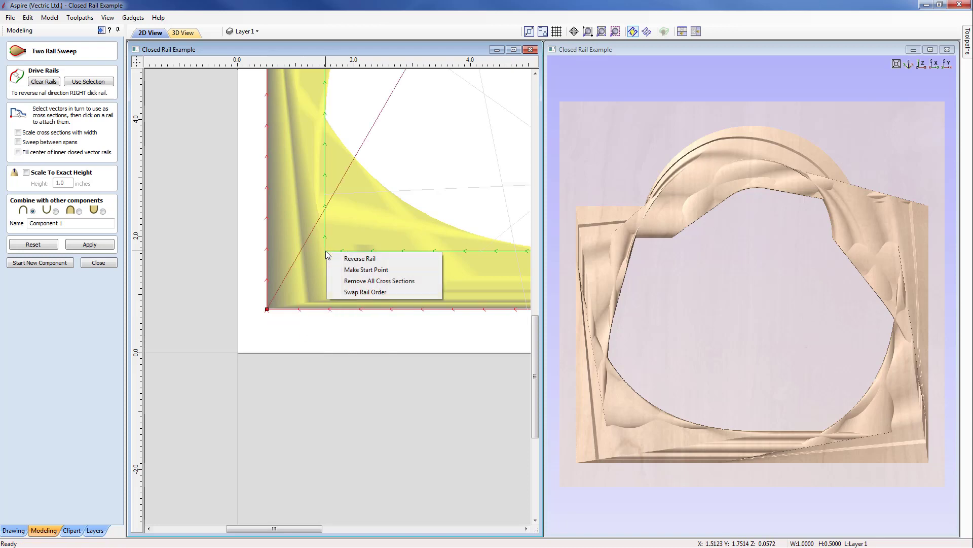
pyautogui.click(354, 271)
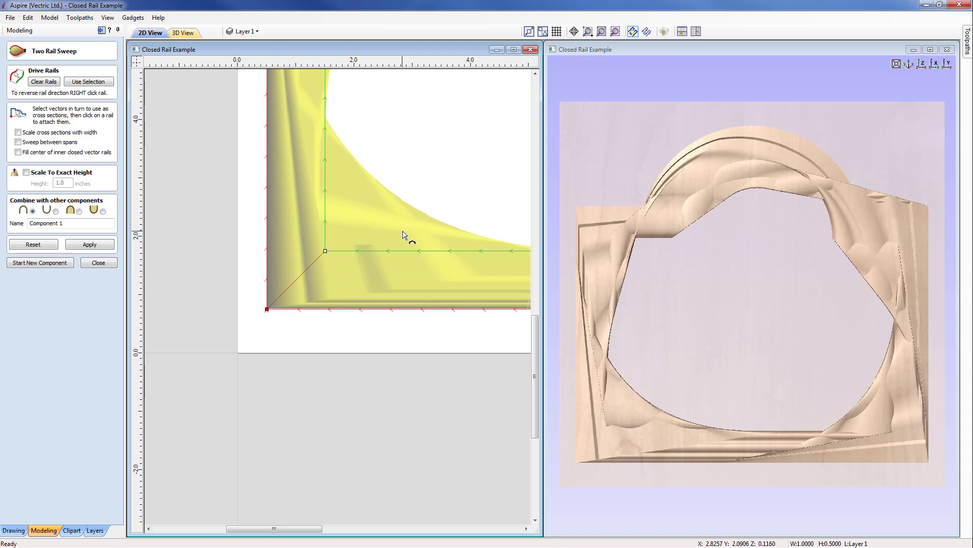
pyautogui.scroll(-2, 286, 365)
pyautogui.scroll(-3, 287, 365)
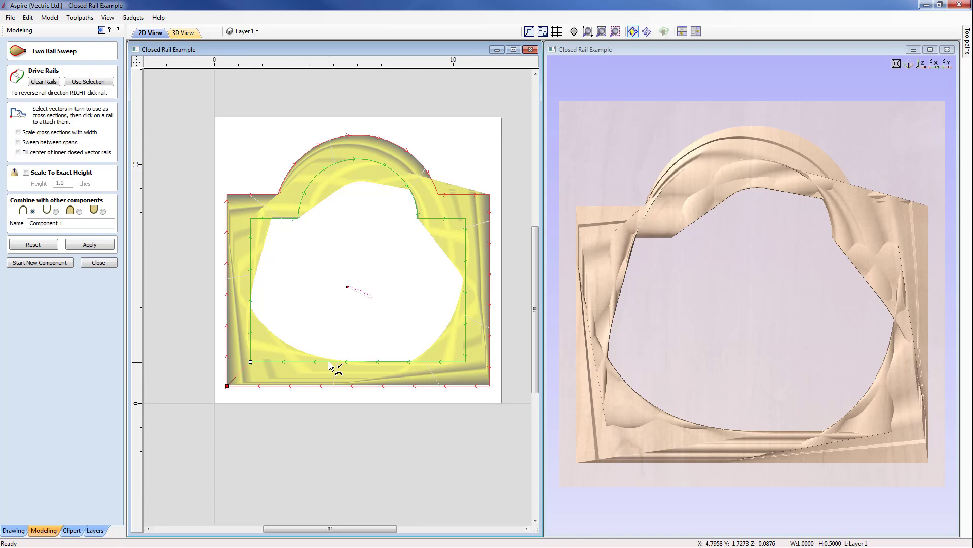
pyautogui.click(102, 245)
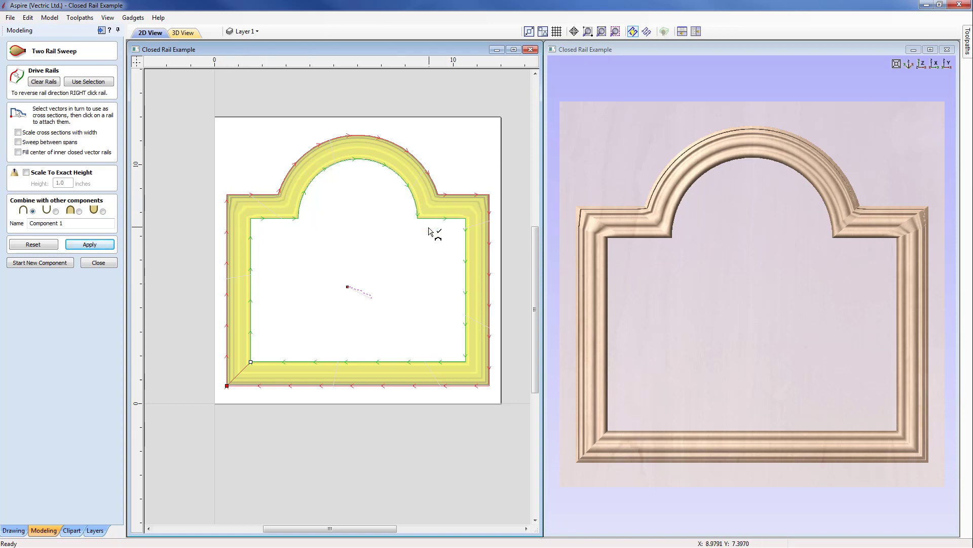
# Add the corner cross section to all rail nodes and regenerate the sweep
pyautogui.rightClick(242, 376)
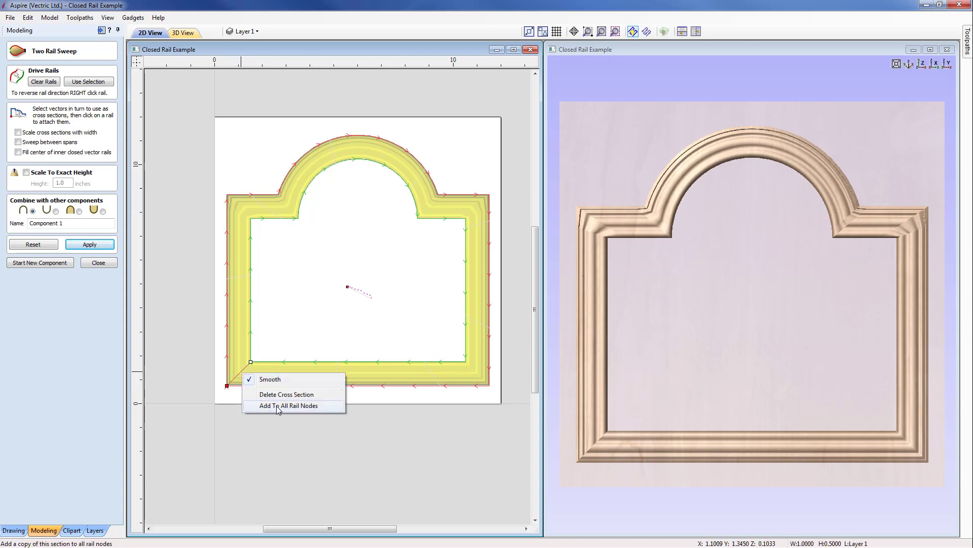
pyautogui.click(304, 406)
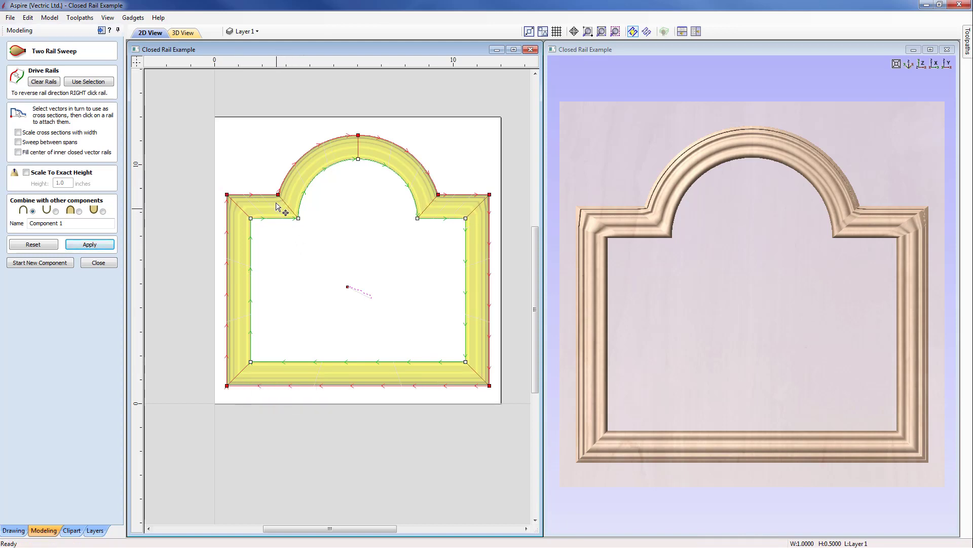
pyautogui.scroll(3, 348, 244)
pyautogui.scroll(2, 378, 255)
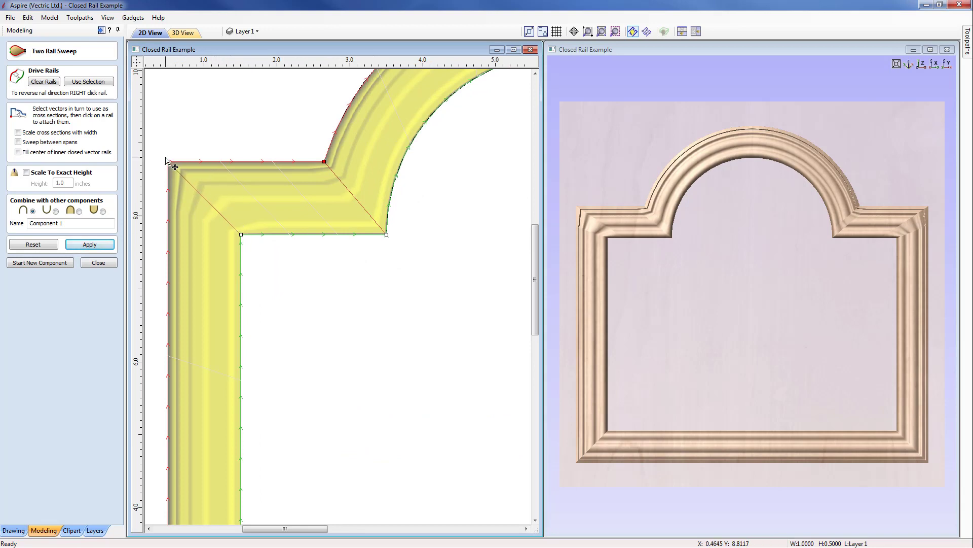
pyautogui.scroll(-3, 286, 287)
pyautogui.moveTo(364, 310); pyautogui.dragTo(303, 304, button='middle')
pyautogui.click(92, 249)
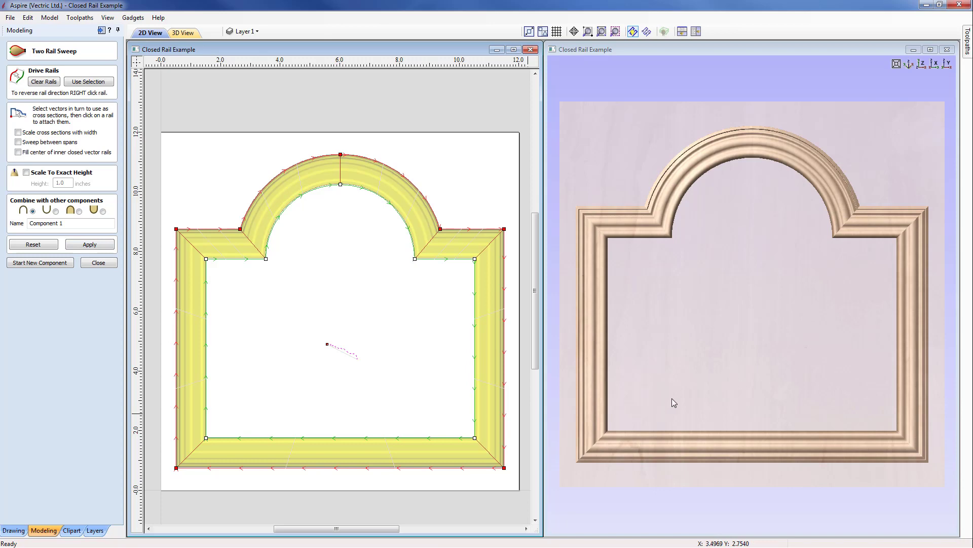
# Inspect the mitred frame in 3D, reset the sweep and close the Two Rail Sweep tool
pyautogui.moveTo(717, 421); pyautogui.dragTo(697, 257)
pyautogui.scroll(4, 698, 257)
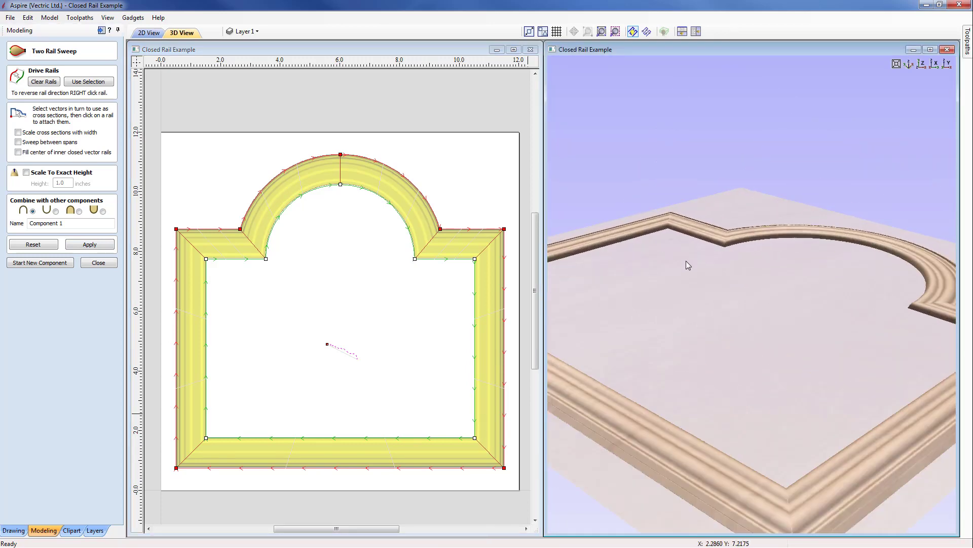
pyautogui.moveTo(651, 288)
pyautogui.mouseDown()
pyautogui.moveTo(646, 256)
pyautogui.moveTo(649, 276)
pyautogui.mouseUp()
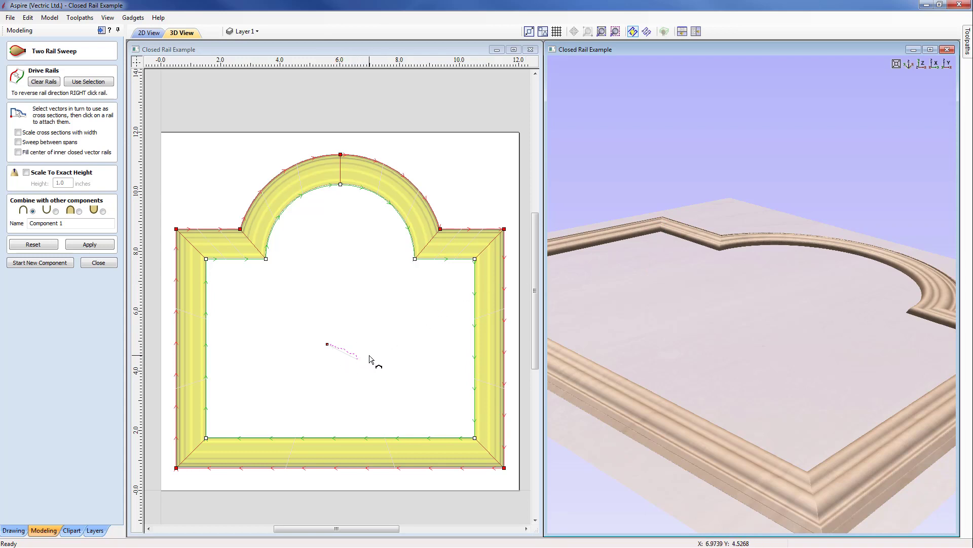
pyautogui.click(31, 245)
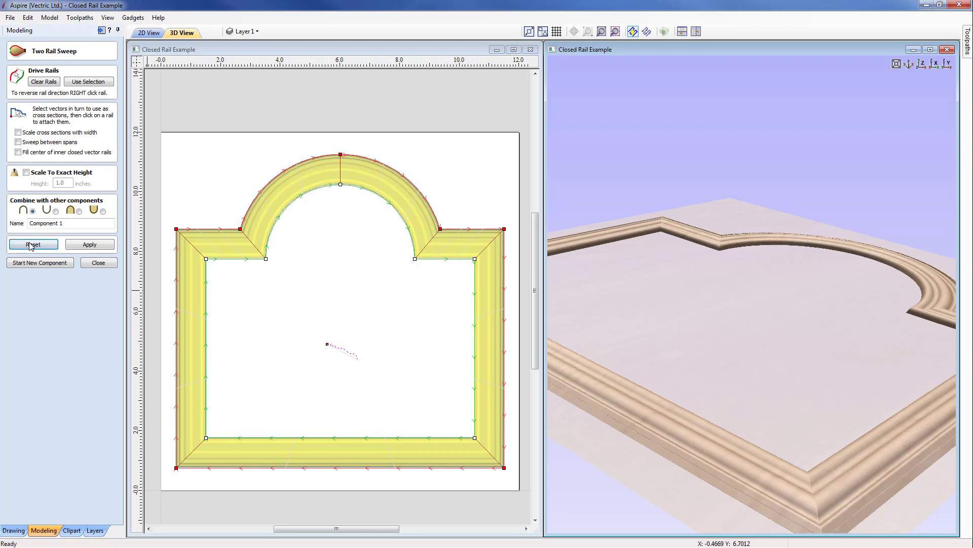
pyautogui.click(107, 263)
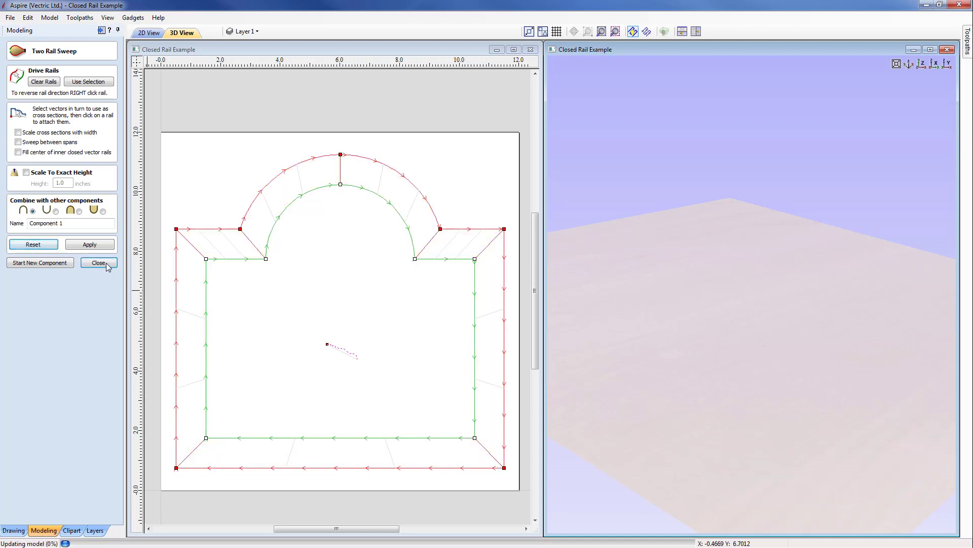
# Draw a vertical line about 0.5 inches down from the moulding profile's upper-left end, level with its lower-right end
pyautogui.scroll(4, 344, 390)
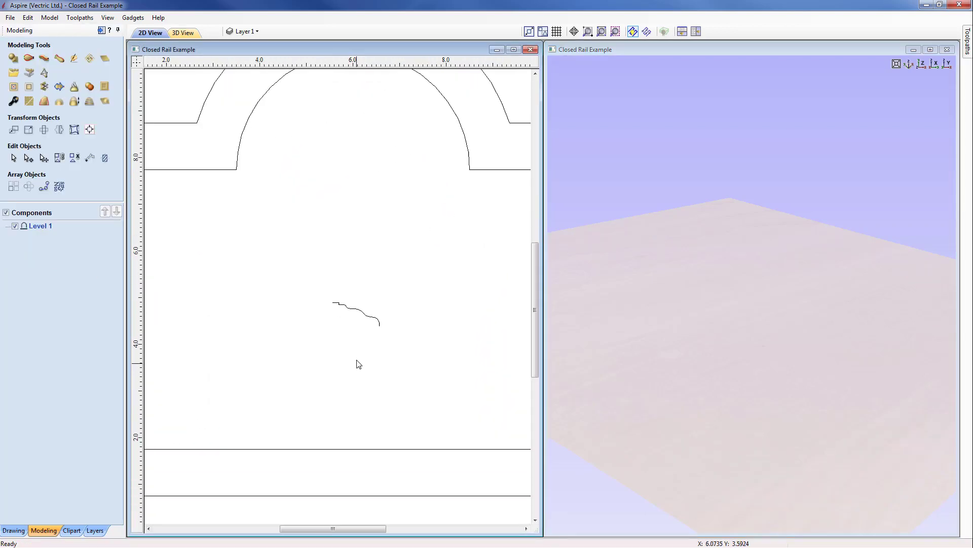
pyautogui.click(353, 270)
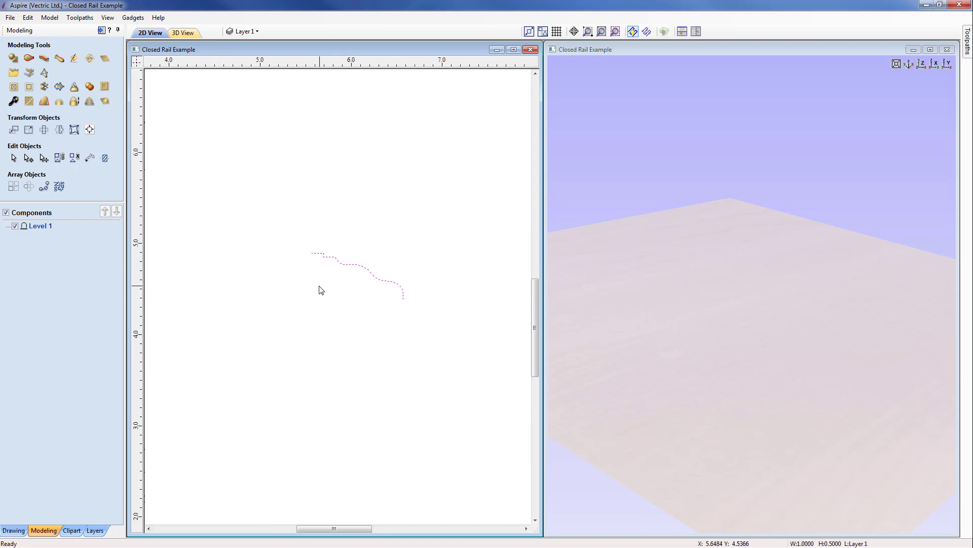
pyautogui.click(20, 530)
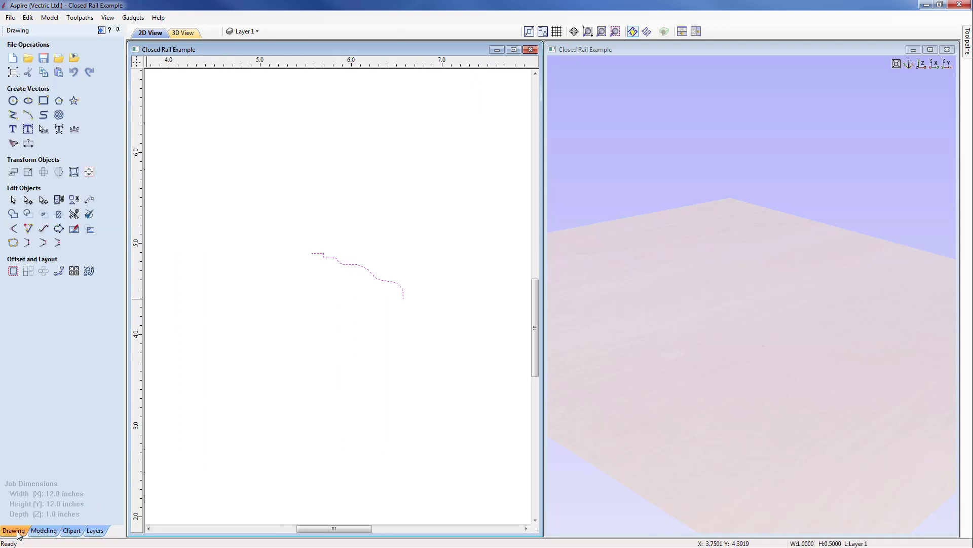
pyautogui.click(14, 116)
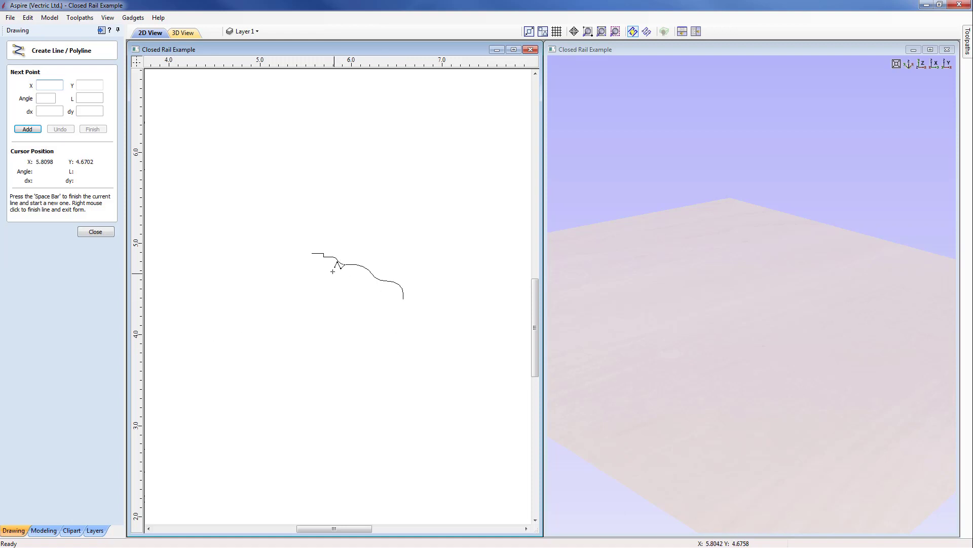
pyautogui.click(312, 253)
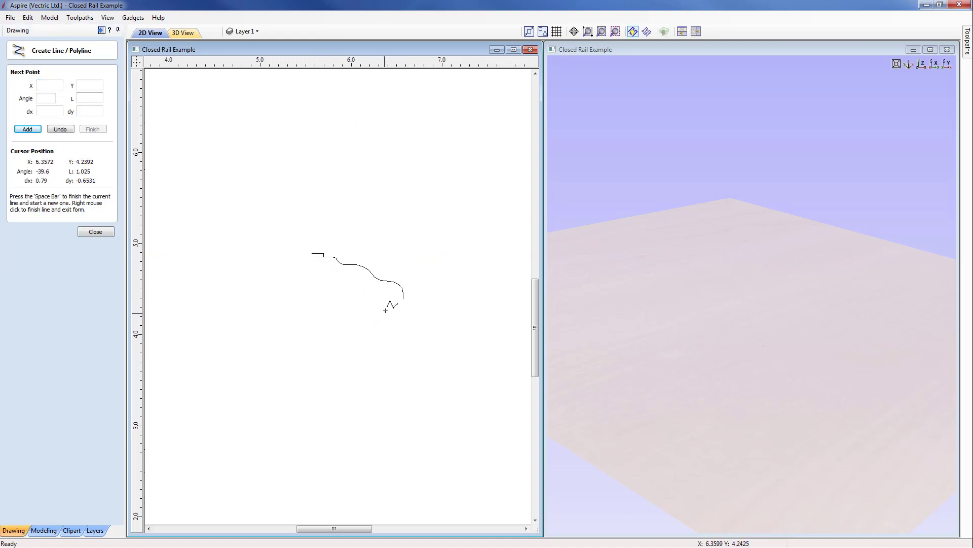
pyautogui.click(311, 299)
pyautogui.click(100, 232)
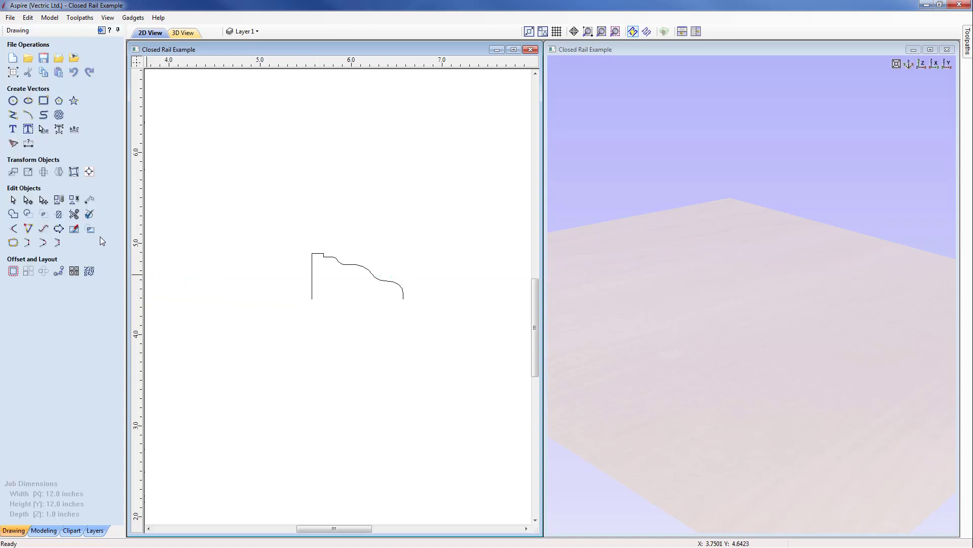
# Join the vertical line and the moulding profile into one open vector, and select the joined vector
pyautogui.moveTo(401, 246); pyautogui.dragTo(286, 389)
pyautogui.click(13, 271)
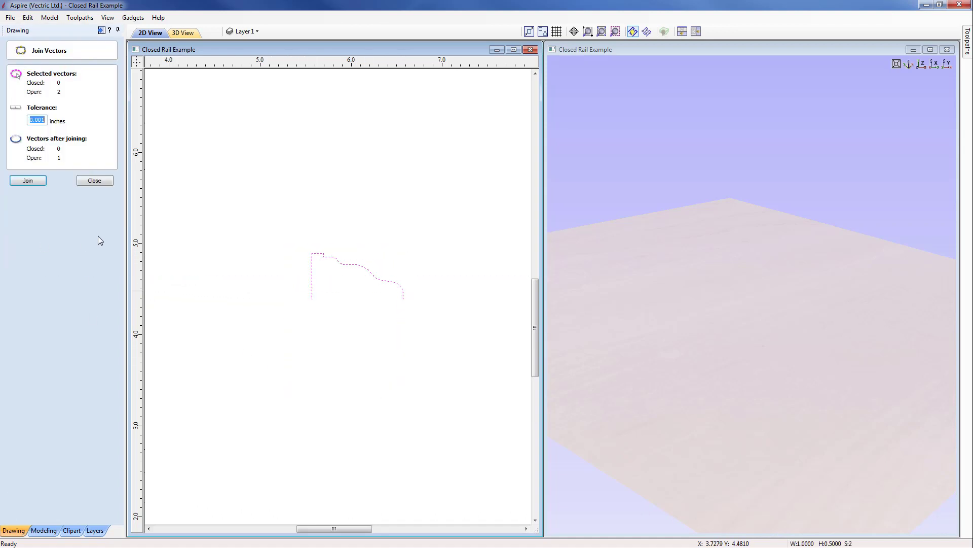
pyautogui.click(37, 181)
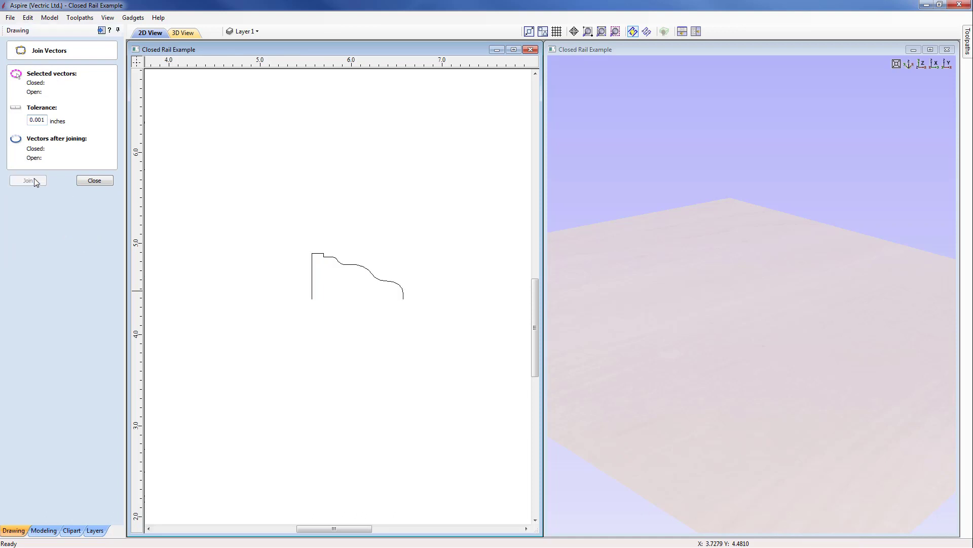
pyautogui.click(95, 181)
pyautogui.click(354, 267)
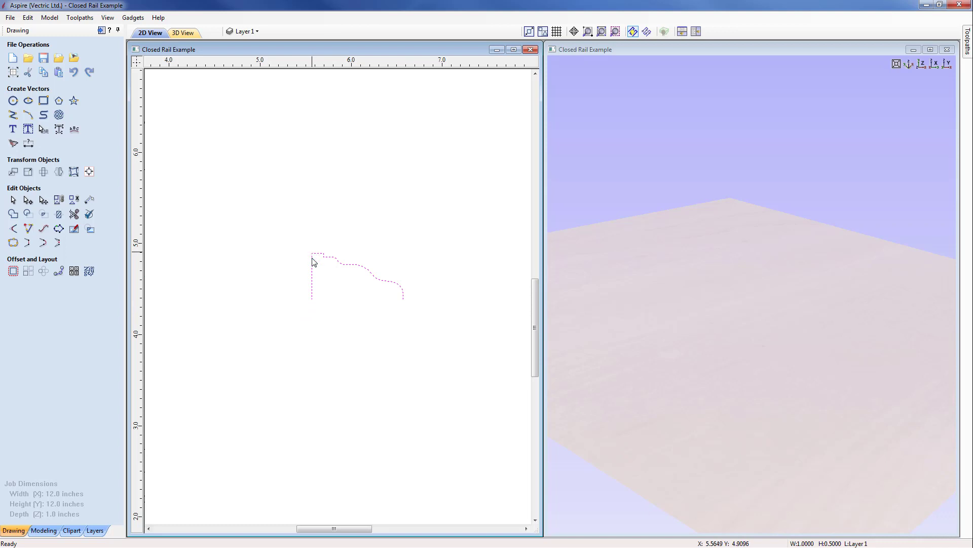
# Assign the outer and then the inner arched frame vector as drive rails for a Two Rail Sweep
pyautogui.scroll(-5, 299, 233)
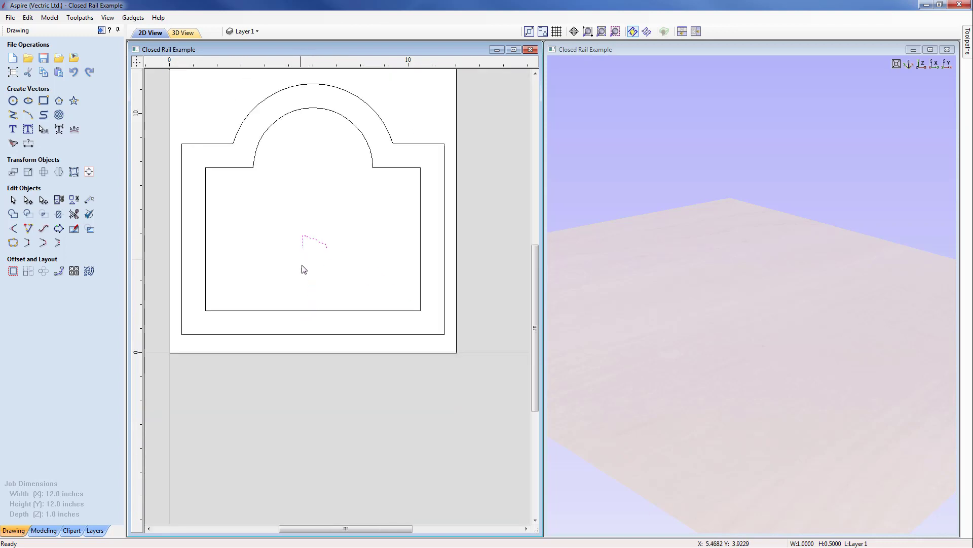
pyautogui.click(258, 253)
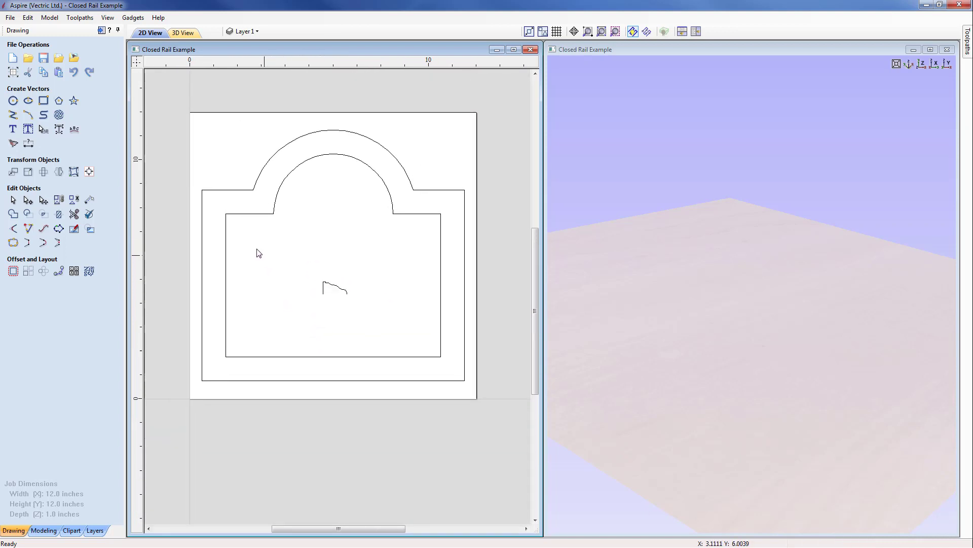
pyautogui.click(209, 191)
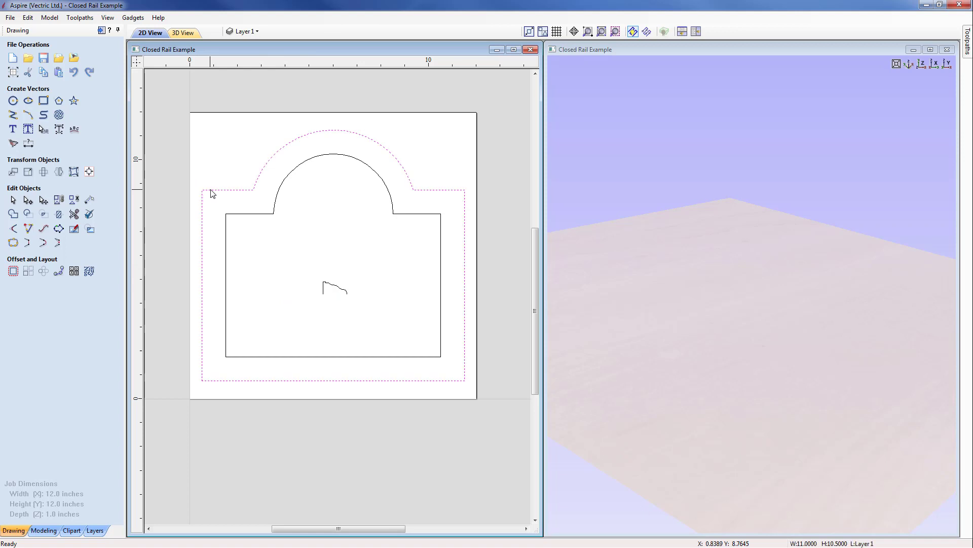
pyautogui.keyDown('shift'); pyautogui.click(237, 215); pyautogui.keyUp('shift')
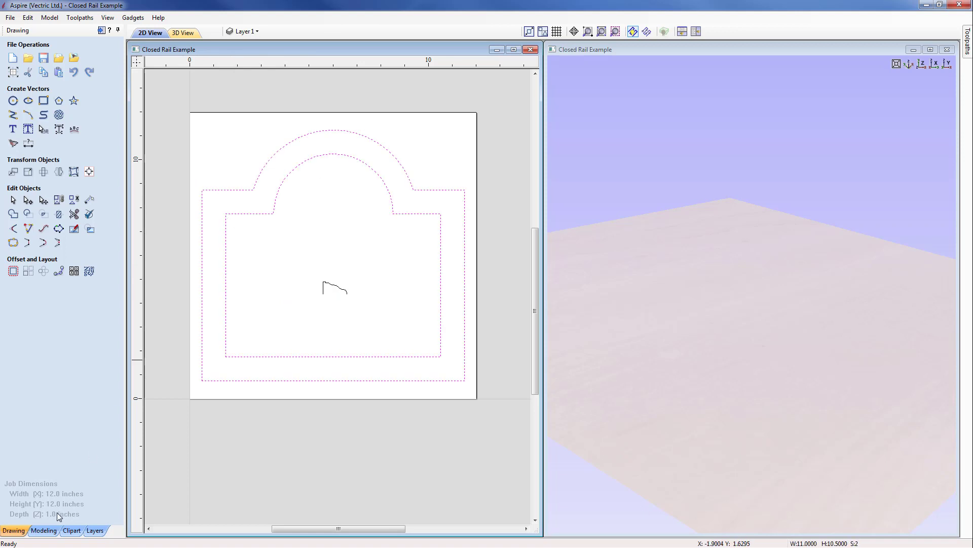
pyautogui.click(47, 529)
pyautogui.click(29, 57)
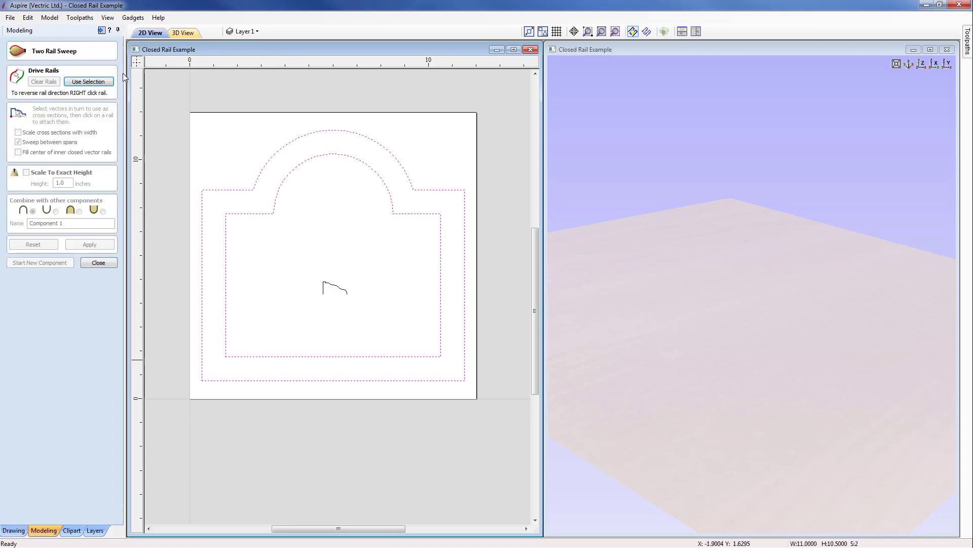
pyautogui.click(98, 82)
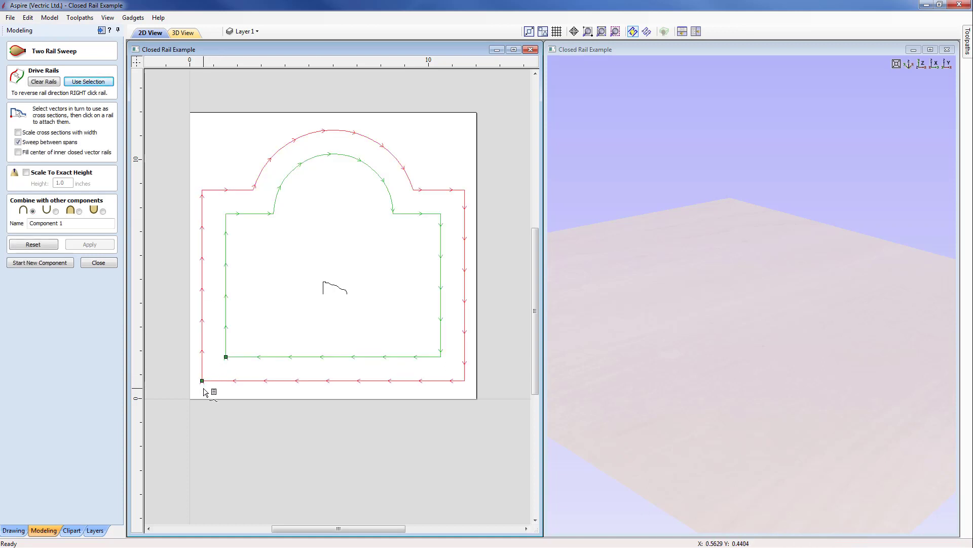
# Sweep the modified moulding profile along the two arched rails and inspect the frame in 3D
pyautogui.click(332, 288)
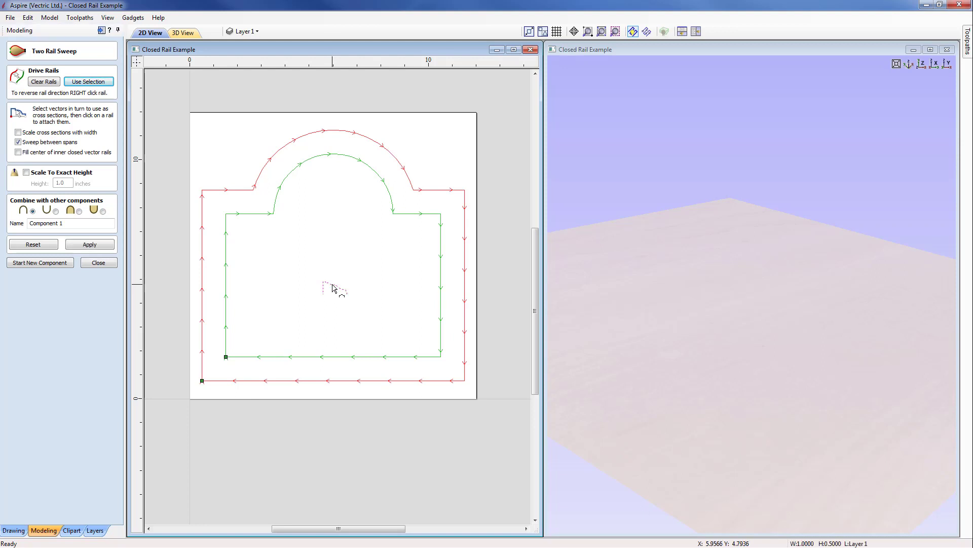
pyautogui.click(88, 245)
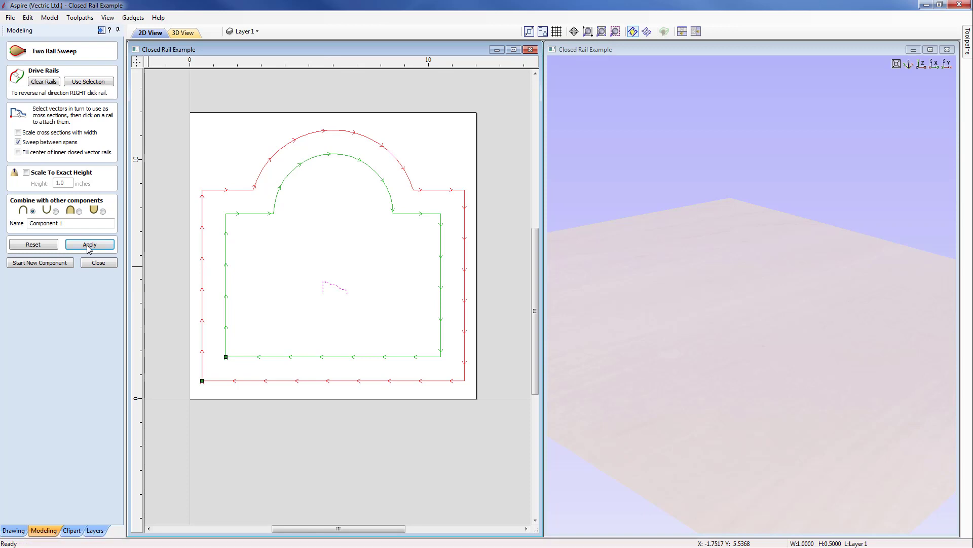
pyautogui.moveTo(673, 440); pyautogui.dragTo(839, 368)
pyautogui.moveTo(727, 364); pyautogui.dragTo(662, 232)
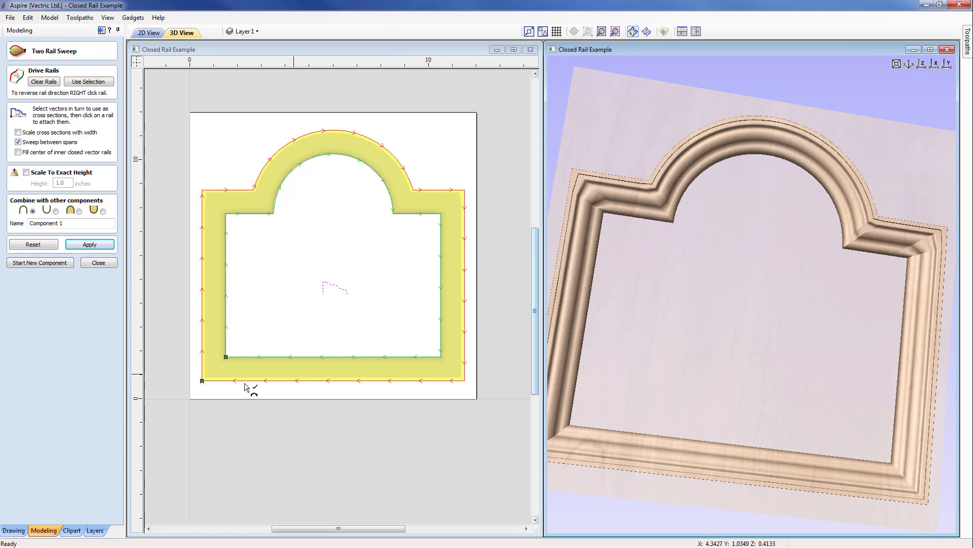
# Add a cross section at the lower-left corner, copy it to all rail nodes and regenerate the sweep
pyautogui.click(203, 385)
pyautogui.click(203, 384)
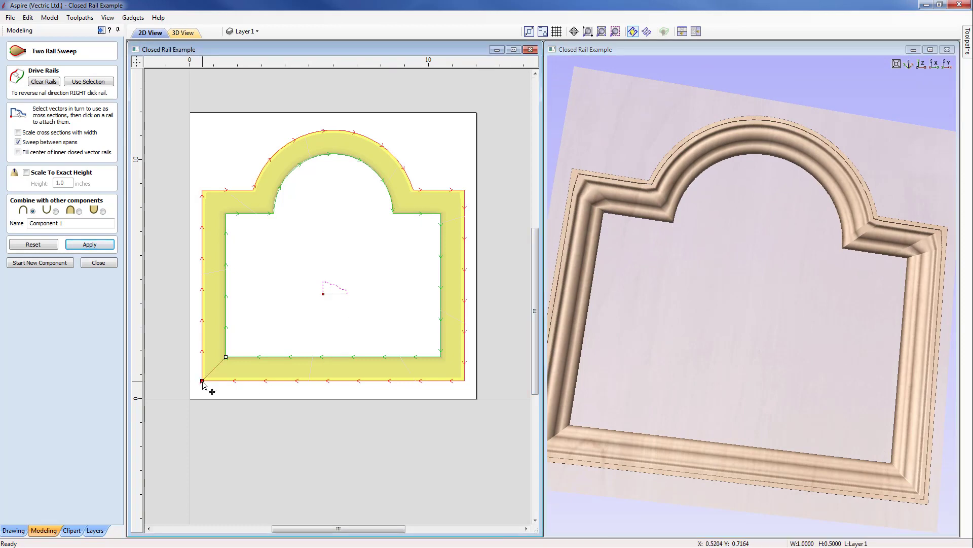
pyautogui.rightClick(215, 373)
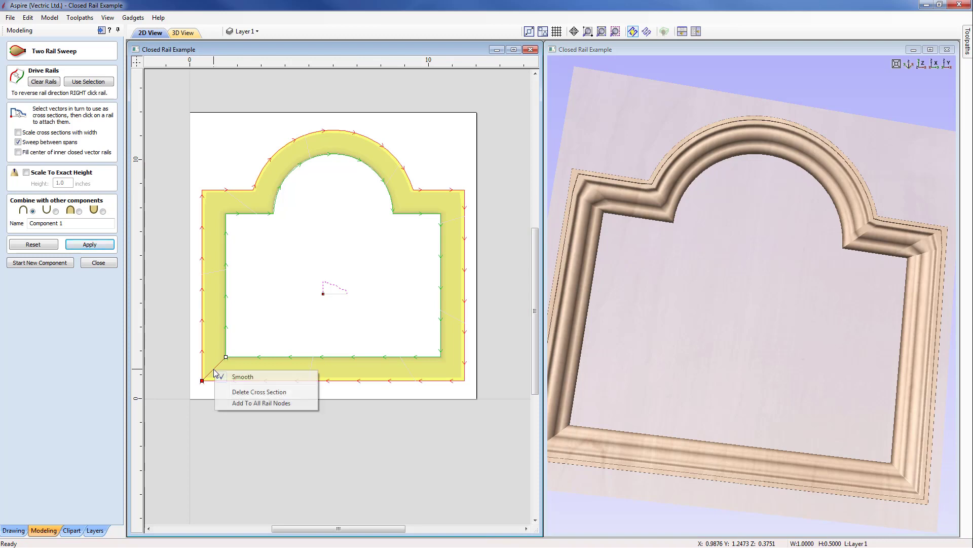
pyautogui.click(238, 403)
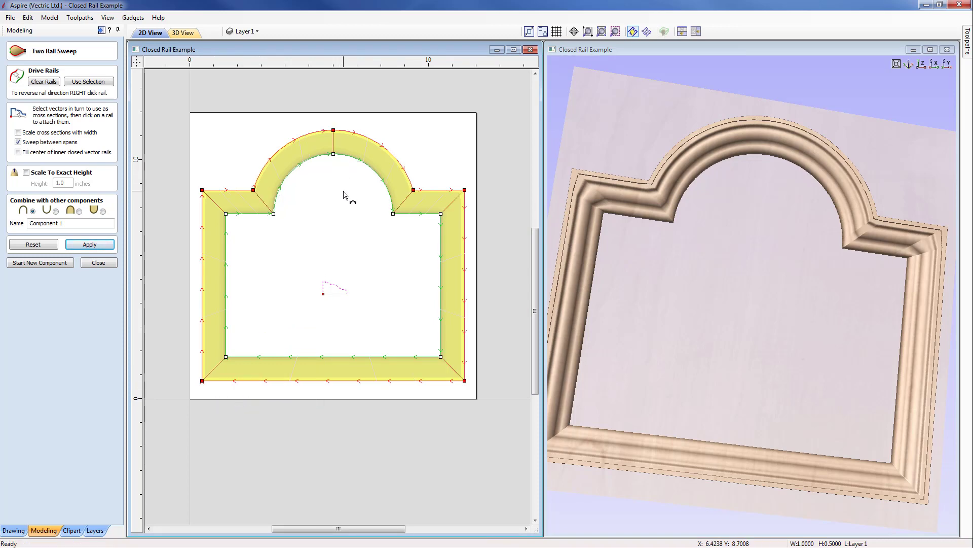
pyautogui.click(111, 244)
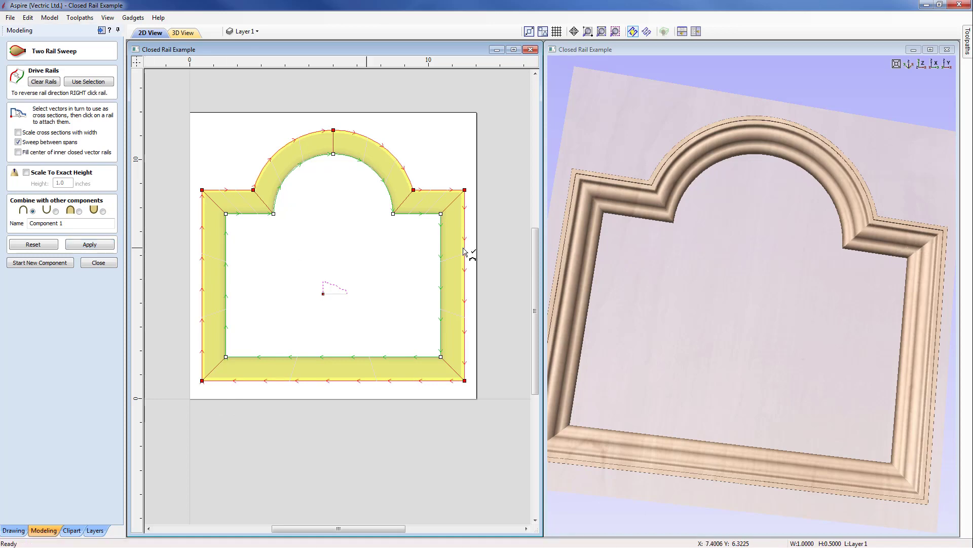
pyautogui.moveTo(677, 321); pyautogui.dragTo(795, 452)
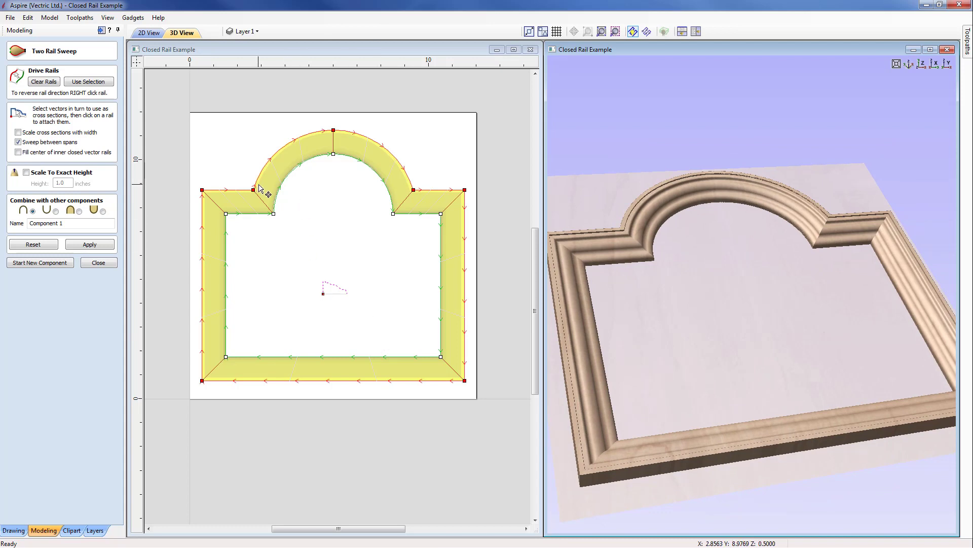
# Swap the order of the two rails and regenerate the sweep
pyautogui.rightClick(254, 213)
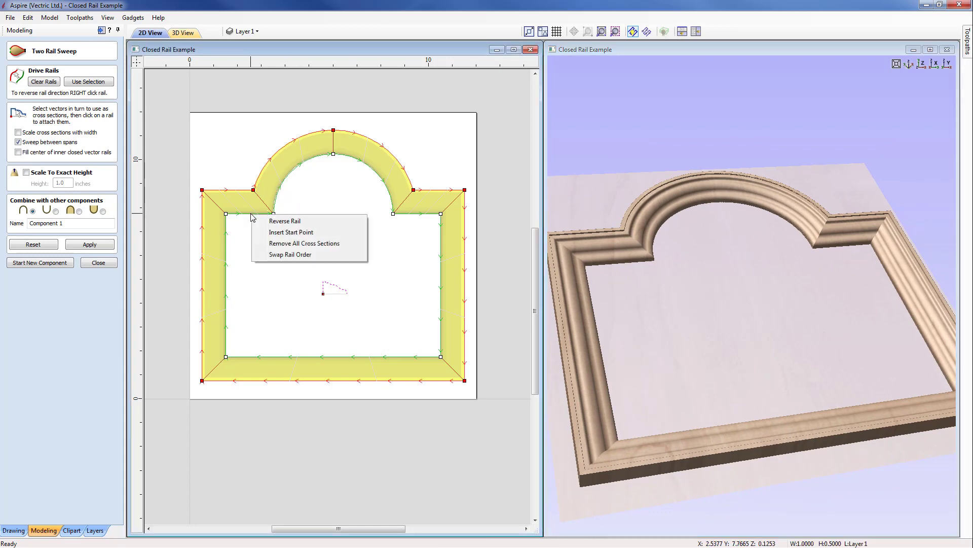
pyautogui.click(287, 255)
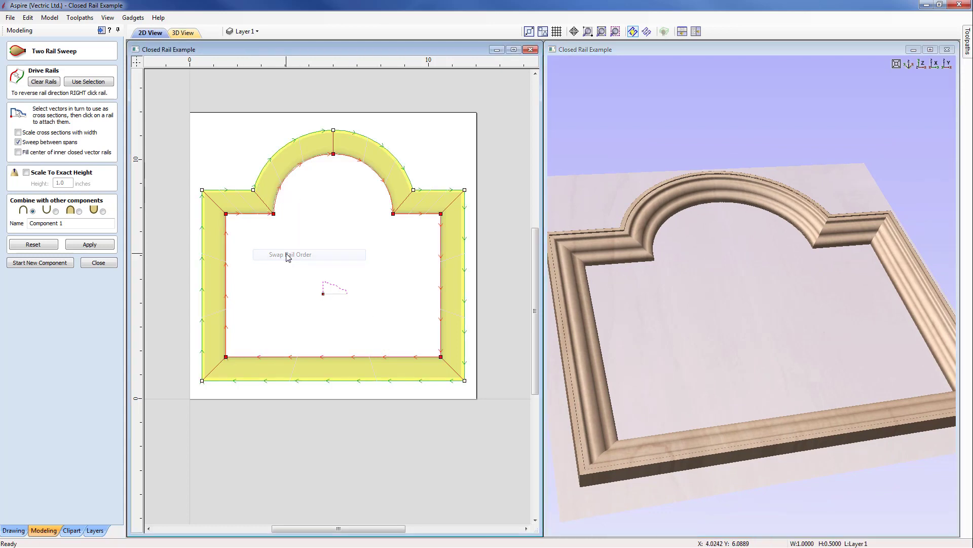
pyautogui.click(101, 248)
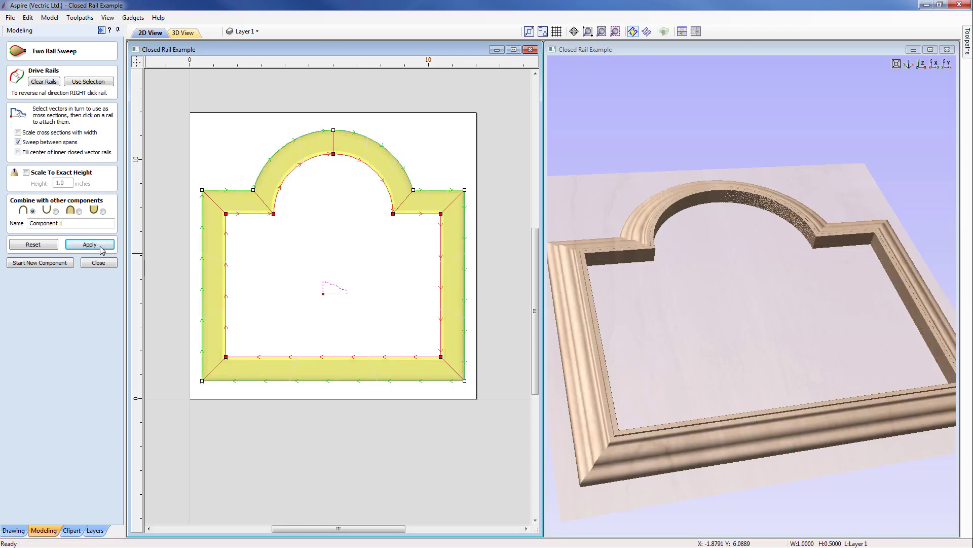
# Inspect the frame with the swapped rails in 3D, reset the sweep and close the Two Rail Sweep tool
pyautogui.moveTo(786, 358); pyautogui.dragTo(659, 385)
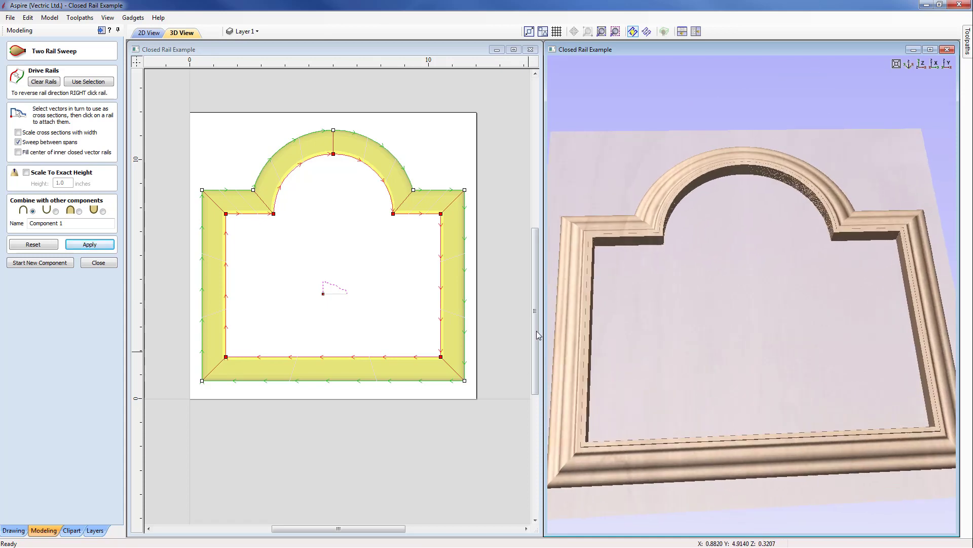
pyautogui.rightClick(217, 369)
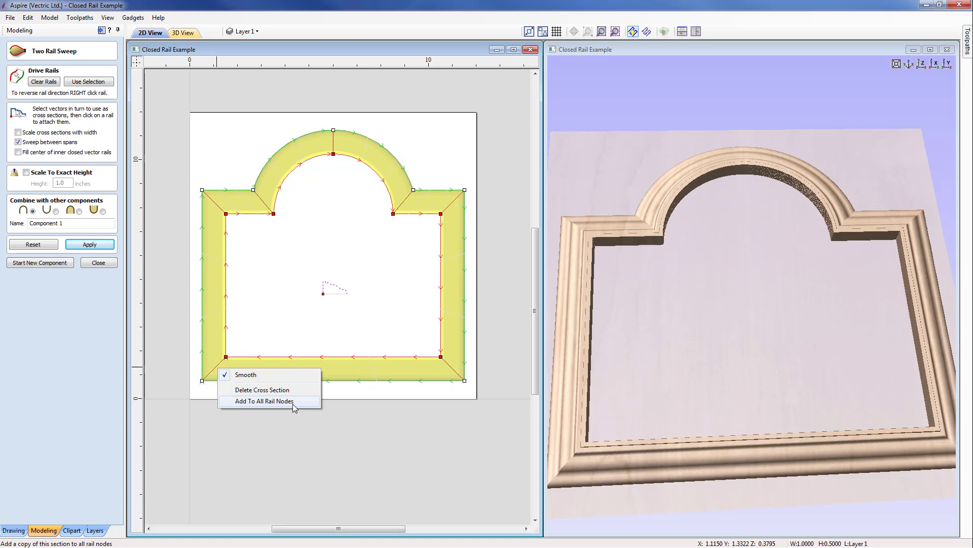
pyautogui.click(33, 244)
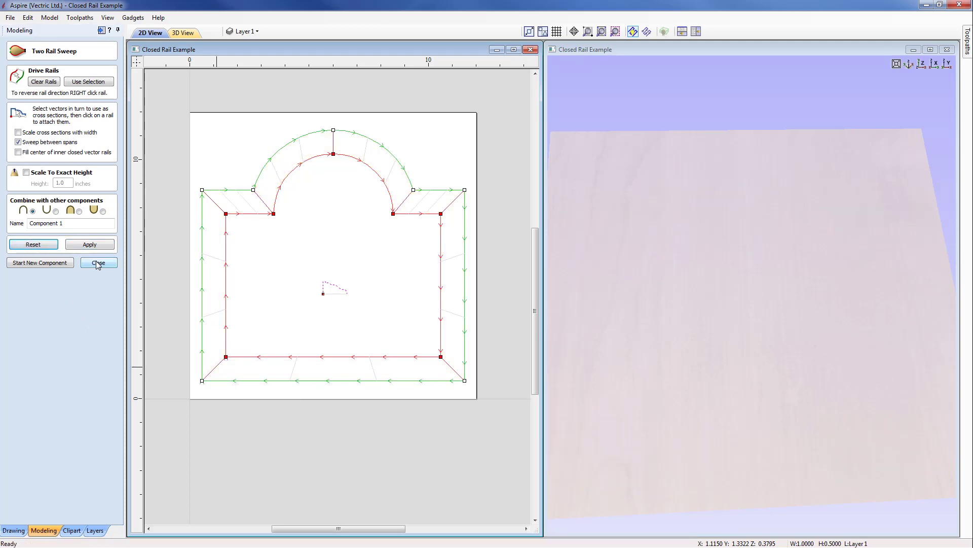
# Insert two extra points along the bottom edge of the inner frame vector and leave node editing
pyautogui.click(304, 356)
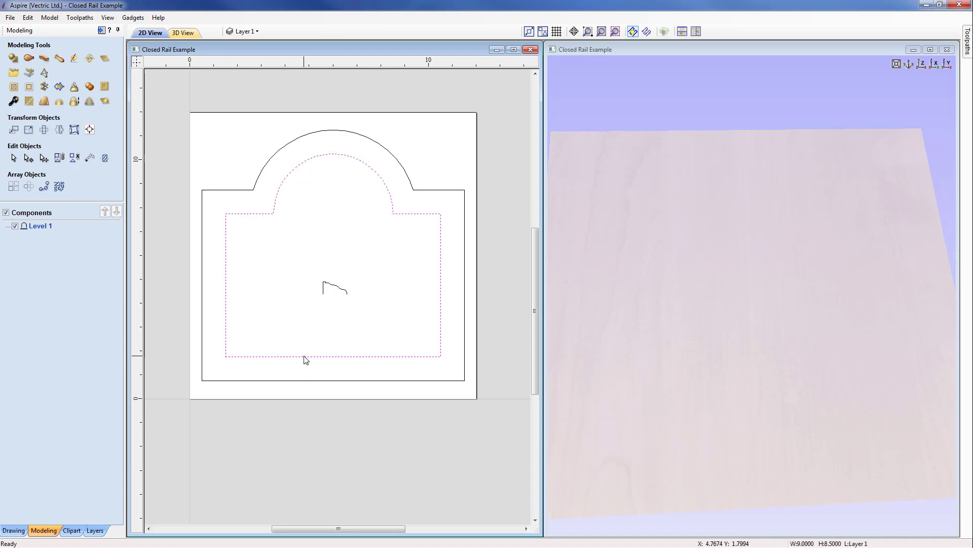
pyautogui.doubleClick(270, 357)
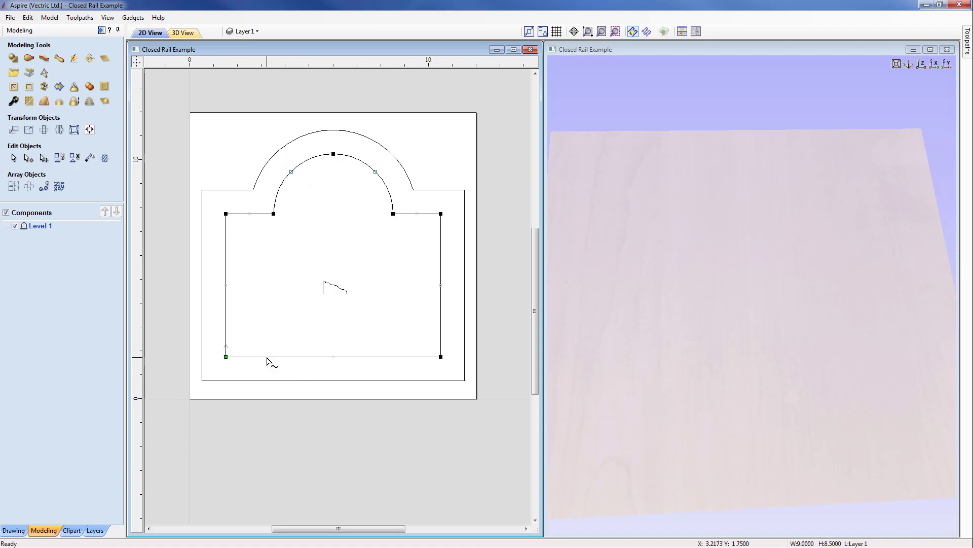
pyautogui.rightClick(268, 361)
pyautogui.click(322, 398)
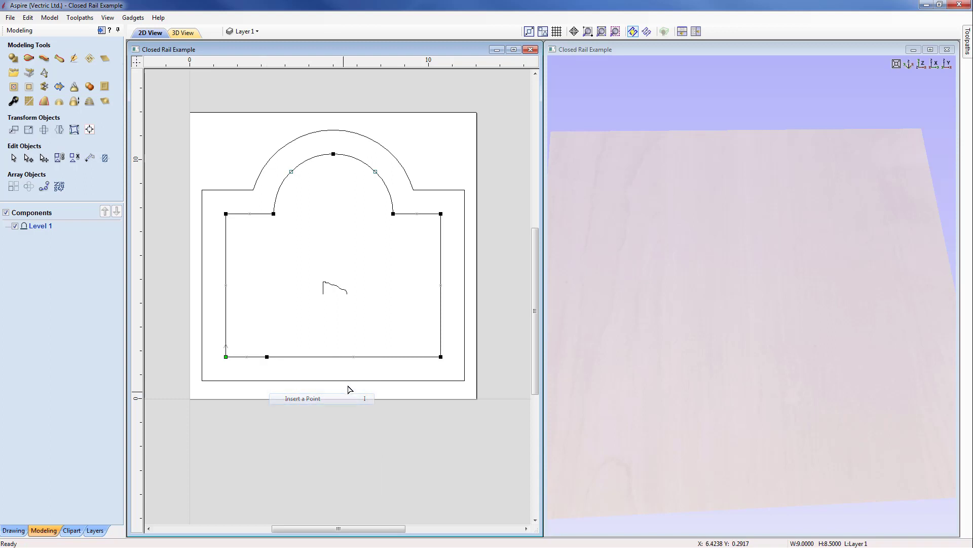
pyautogui.rightClick(383, 357)
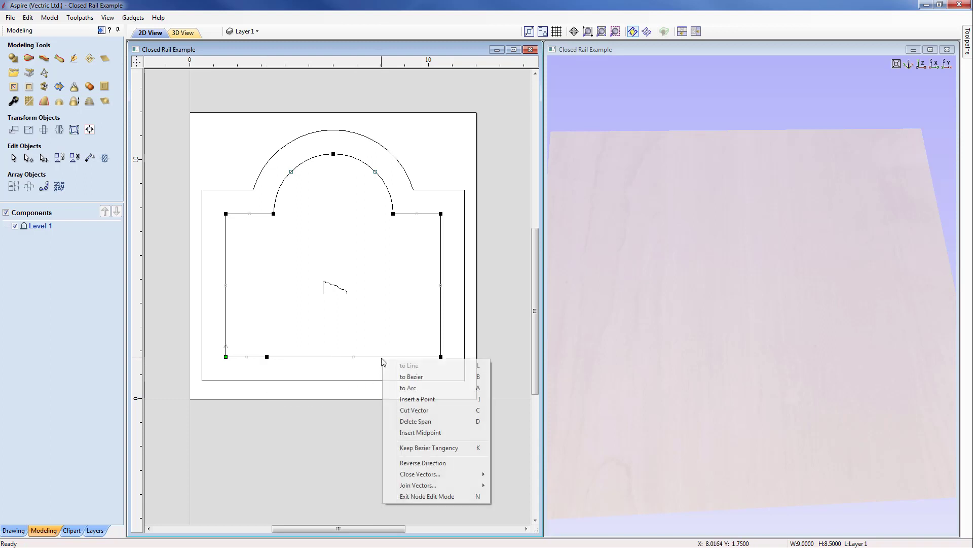
pyautogui.click(426, 400)
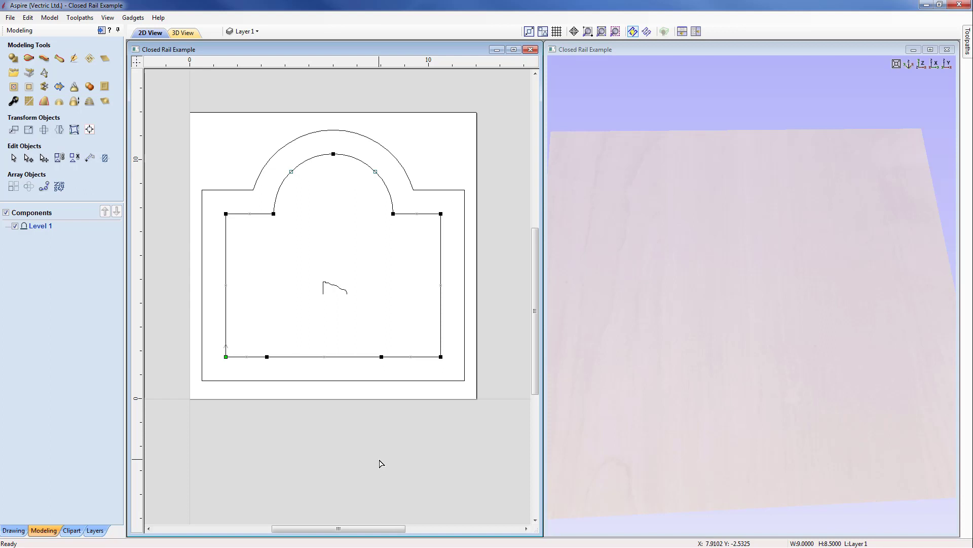
pyautogui.click(379, 461)
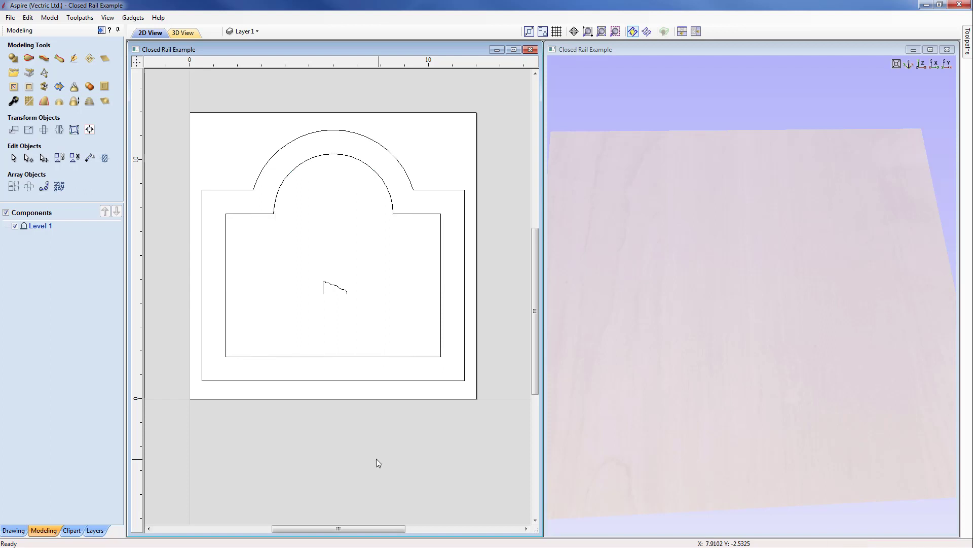
# Sweep the moulding profile with Two Rail Sweep, using the outer and then the inner frame vector as drive rails
pyautogui.click(241, 191)
pyautogui.keyDown('shift'); pyautogui.click(247, 214); pyautogui.keyUp('shift')
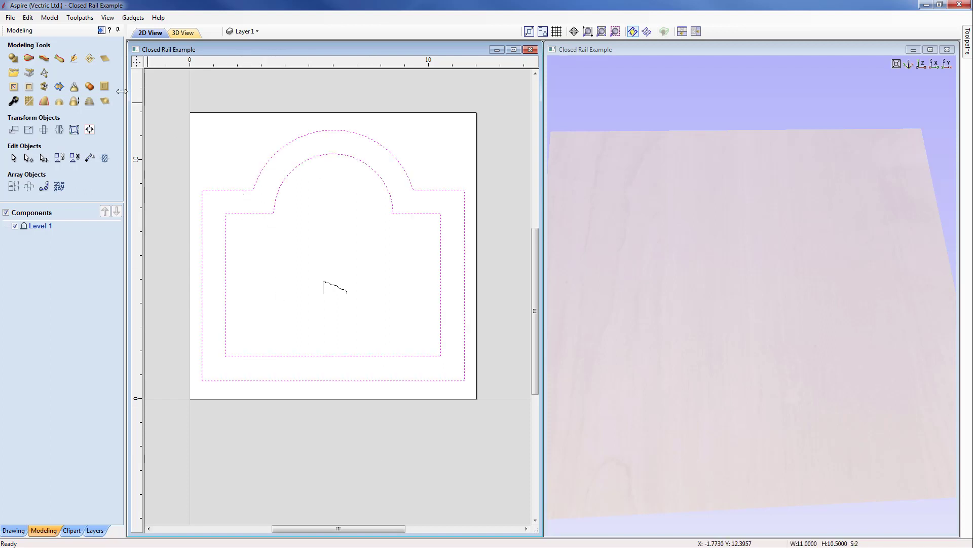
pyautogui.click(34, 58)
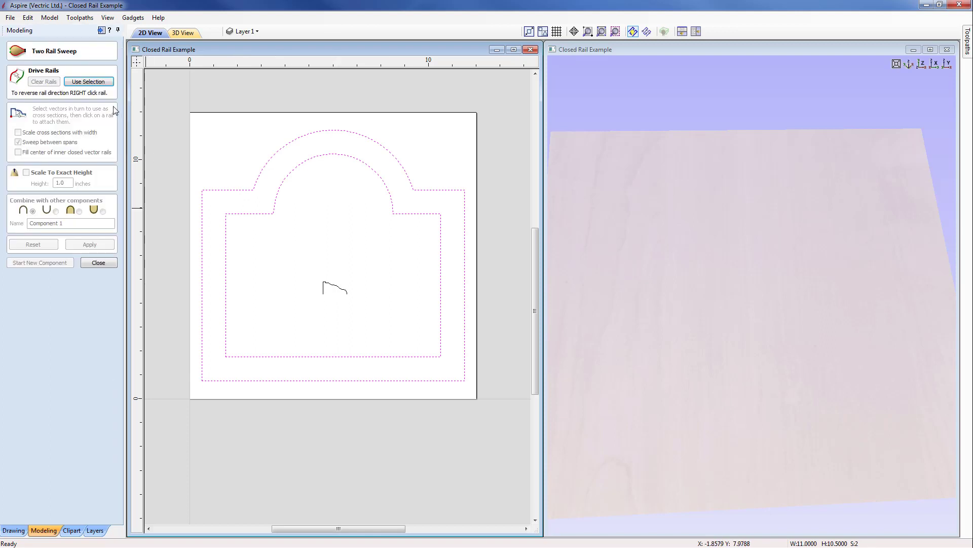
pyautogui.click(100, 84)
pyautogui.click(338, 287)
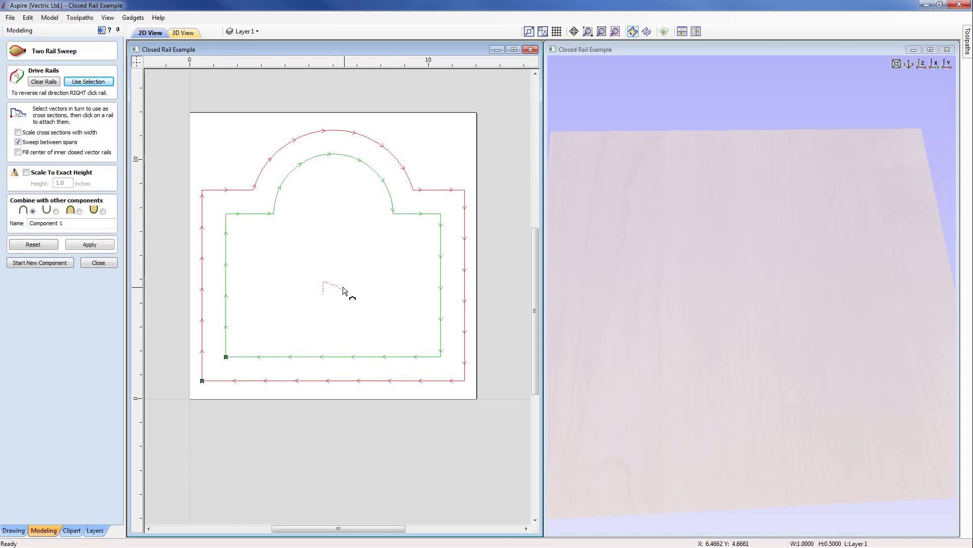
pyautogui.click(82, 245)
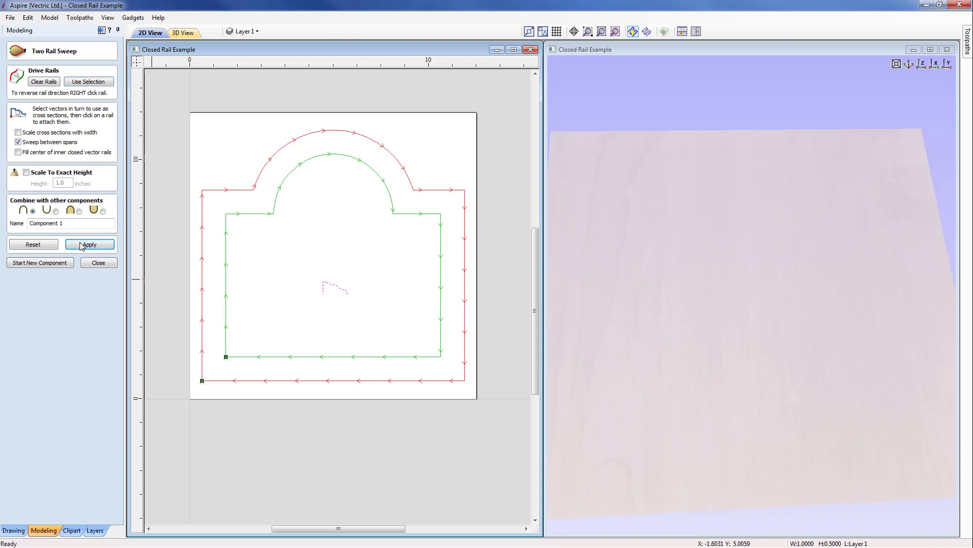
# Add a cross section at the lower-left corner, then individual ones at the inner rail's shoulder, arch-end and lower-right corners
pyautogui.click(203, 383)
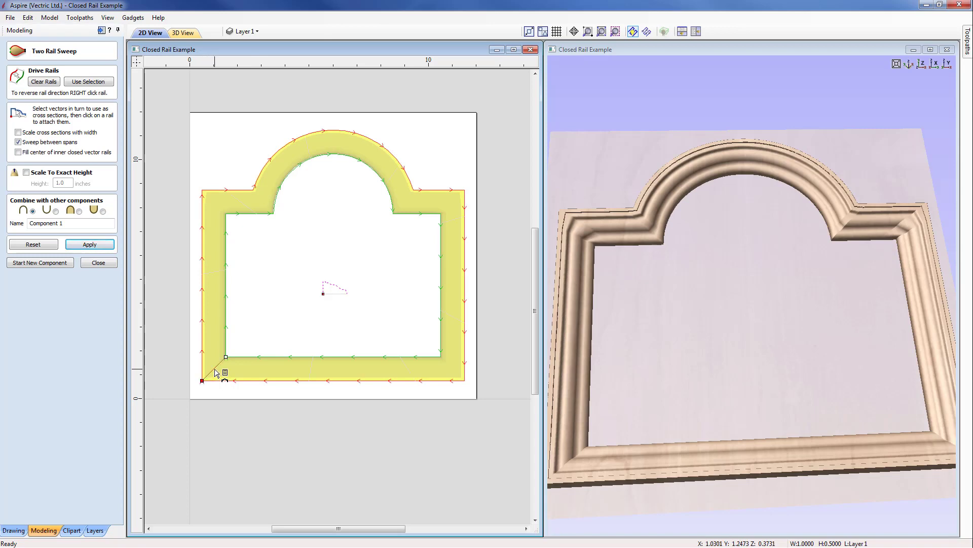
pyautogui.rightClick(215, 372)
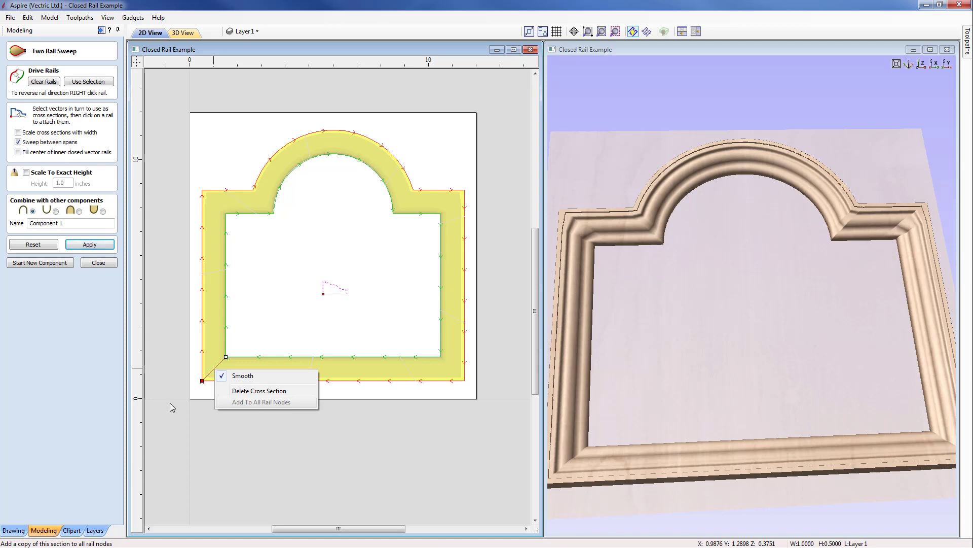
pyautogui.click(227, 214)
pyautogui.click(226, 213)
pyautogui.click(273, 213)
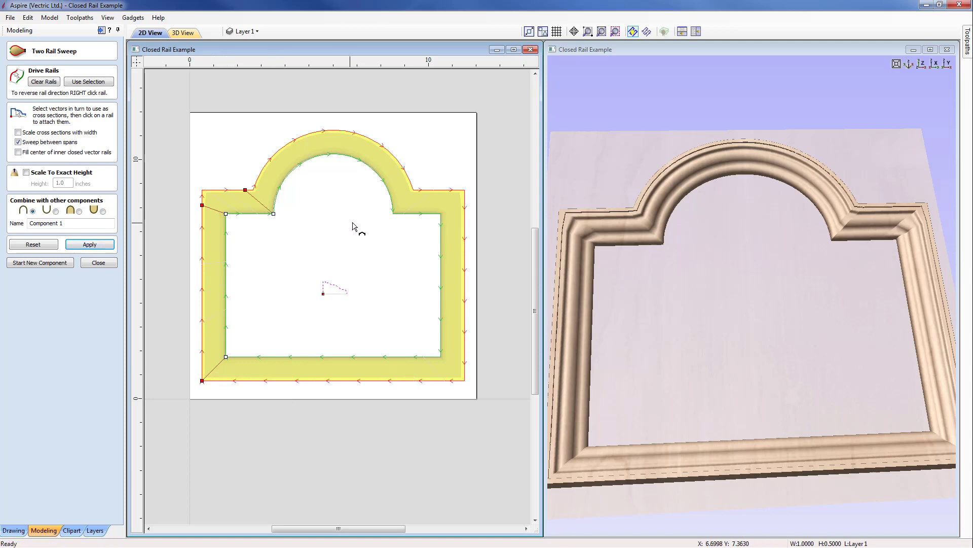
pyautogui.click(393, 214)
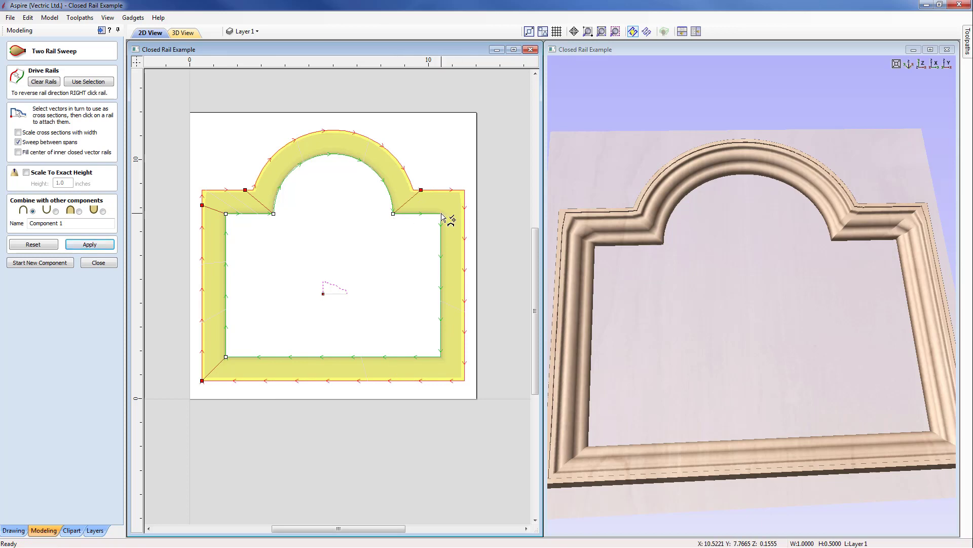
pyautogui.click(441, 214)
pyautogui.click(437, 361)
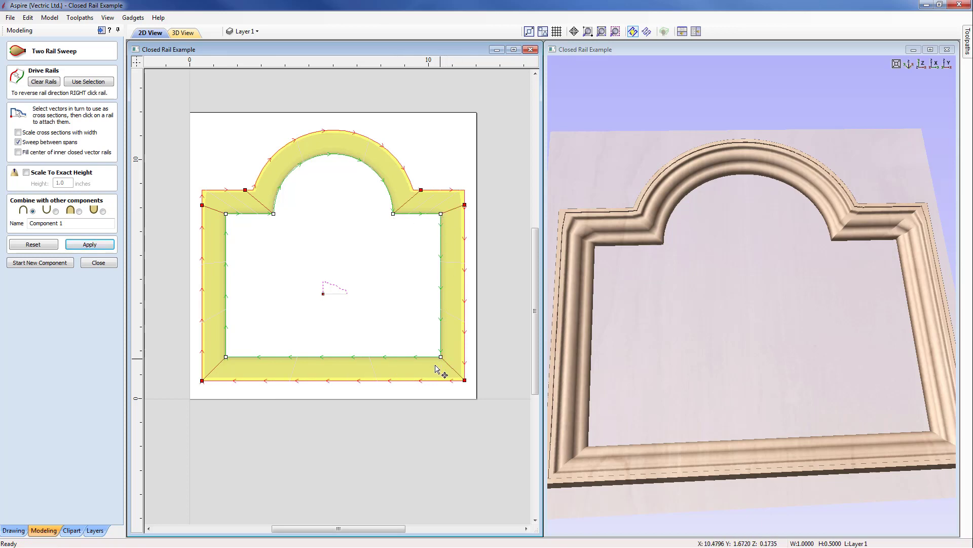
# Move the outer-rail ends of the right-hand cross sections onto the outer frame's upper-right corner and the right end of its arch
pyautogui.scroll(5, 355, 260)
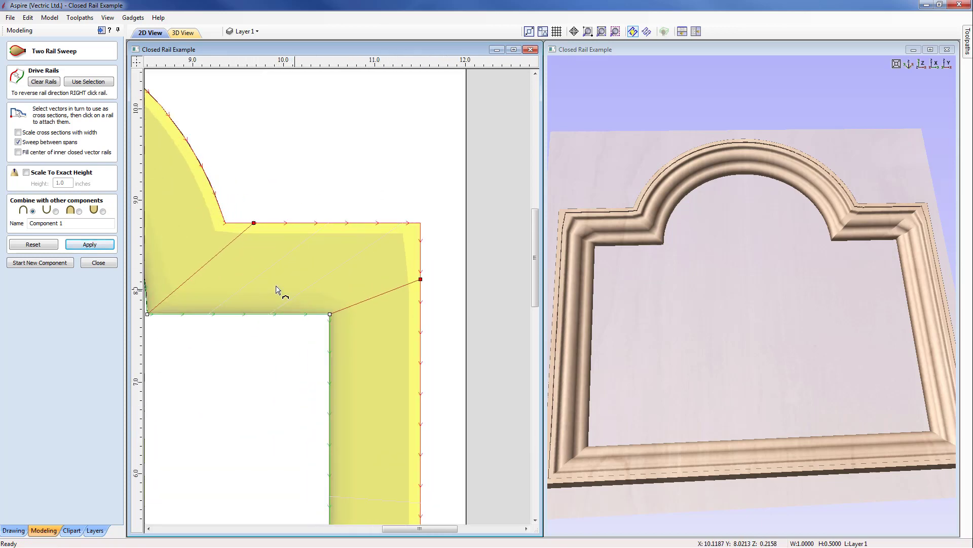
pyautogui.moveTo(276, 286); pyautogui.dragTo(317, 288, button='middle')
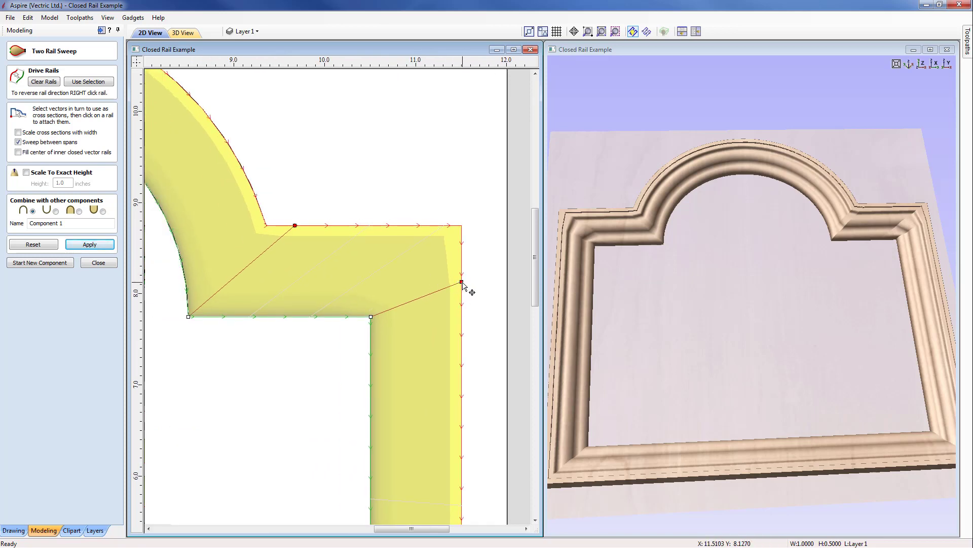
pyautogui.click(465, 226)
pyautogui.moveTo(260, 366); pyautogui.dragTo(330, 382, button='middle')
pyautogui.moveTo(365, 242); pyautogui.dragTo(337, 242)
# Move the outer-rail ends of the left-hand cross sections onto the arch's left end and the upper-left corner, and reapply the sweep
pyautogui.moveTo(259, 369); pyautogui.dragTo(423, 376, button='middle')
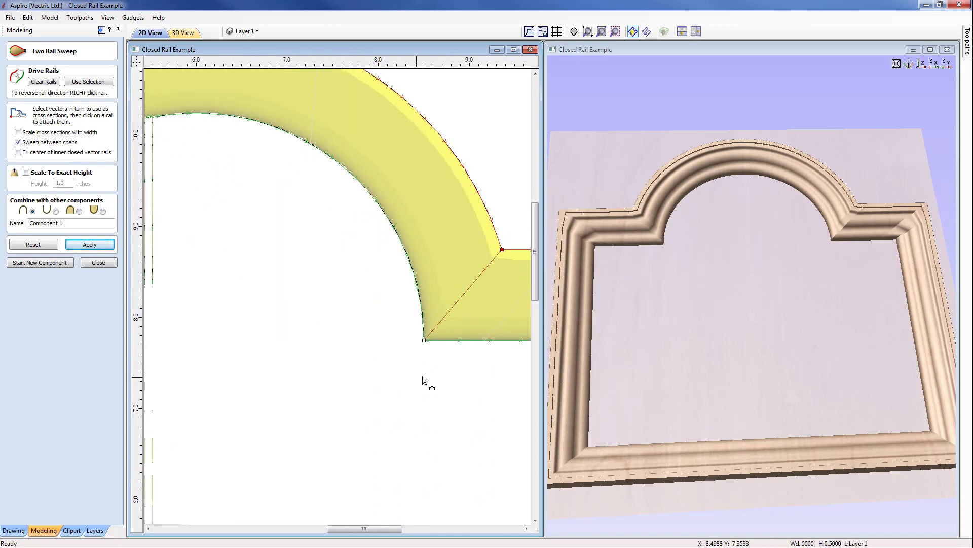
pyautogui.scroll(-2, 173, 363)
pyautogui.moveTo(181, 373); pyautogui.dragTo(478, 390, button='middle')
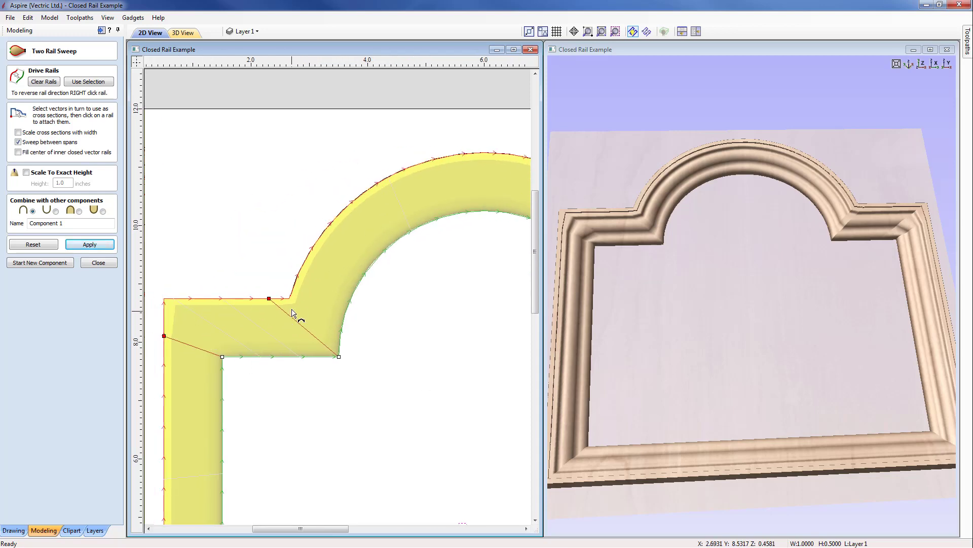
pyautogui.moveTo(268, 298); pyautogui.dragTo(289, 298)
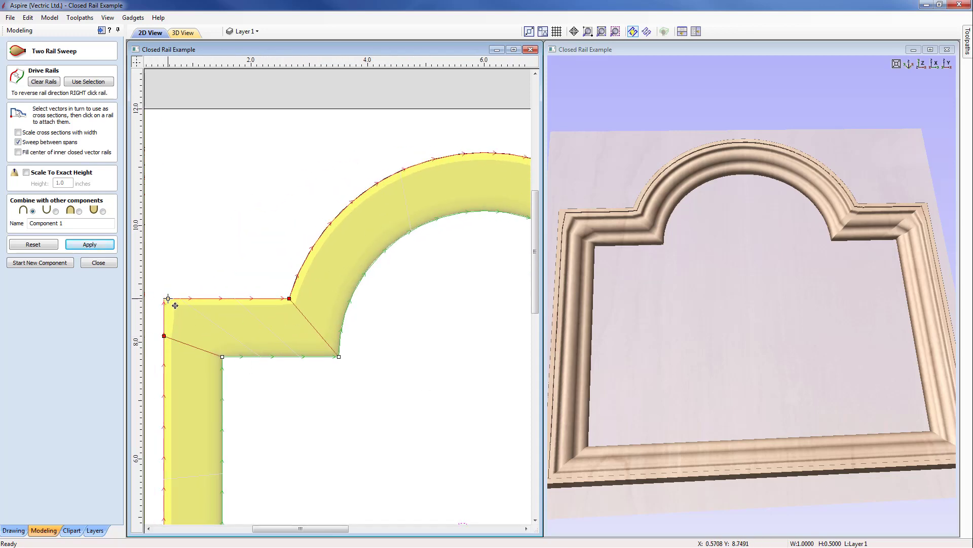
pyautogui.moveTo(168, 298); pyautogui.dragTo(164, 299)
pyautogui.scroll(-3, 336, 409)
pyautogui.moveTo(365, 419); pyautogui.dragTo(298, 298, button='middle')
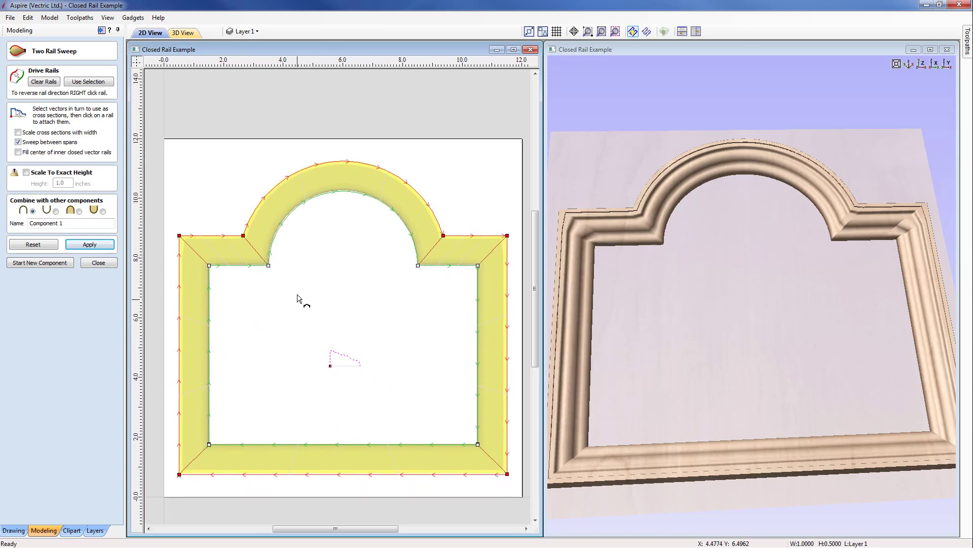
pyautogui.click(101, 245)
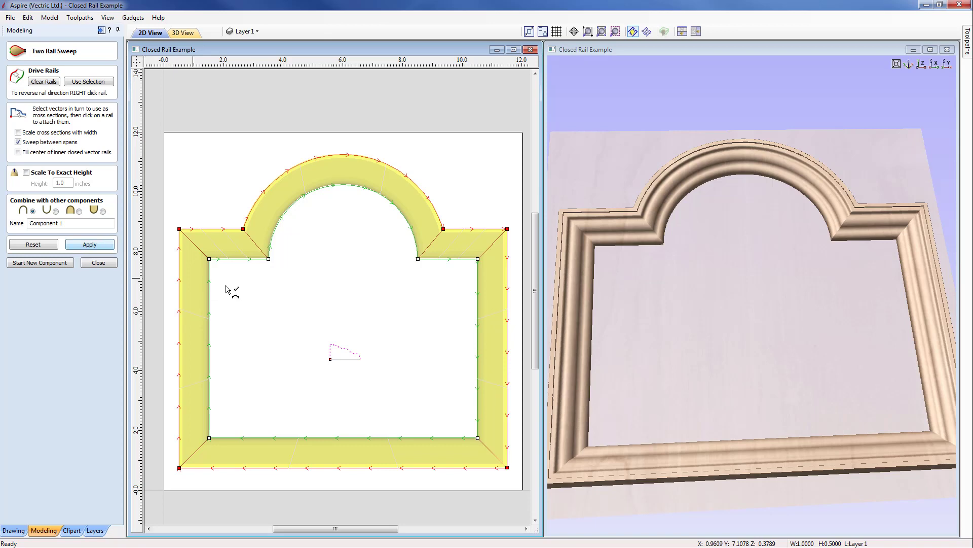
# Reapply the sweep with the rail order swapped and inspect the frame in 3D
pyautogui.rightClick(235, 231)
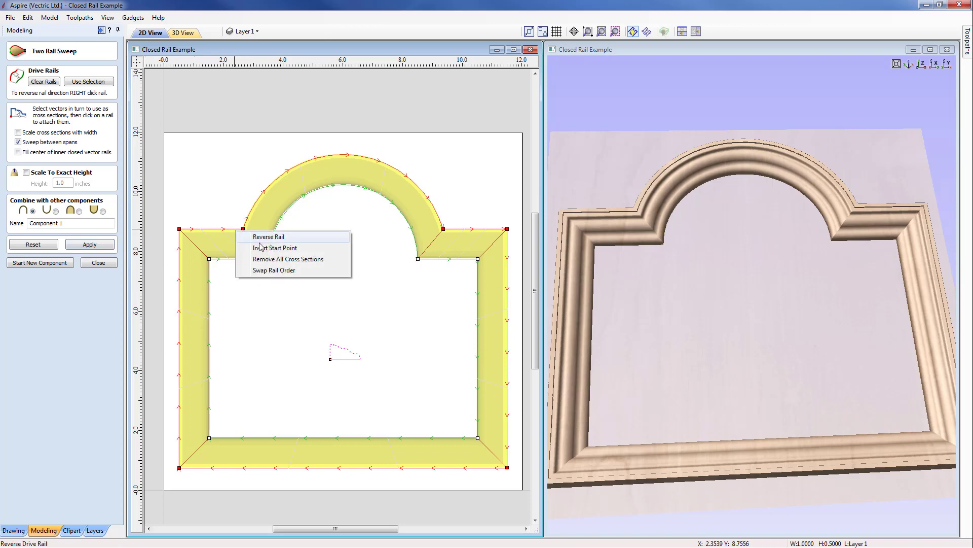
pyautogui.click(274, 271)
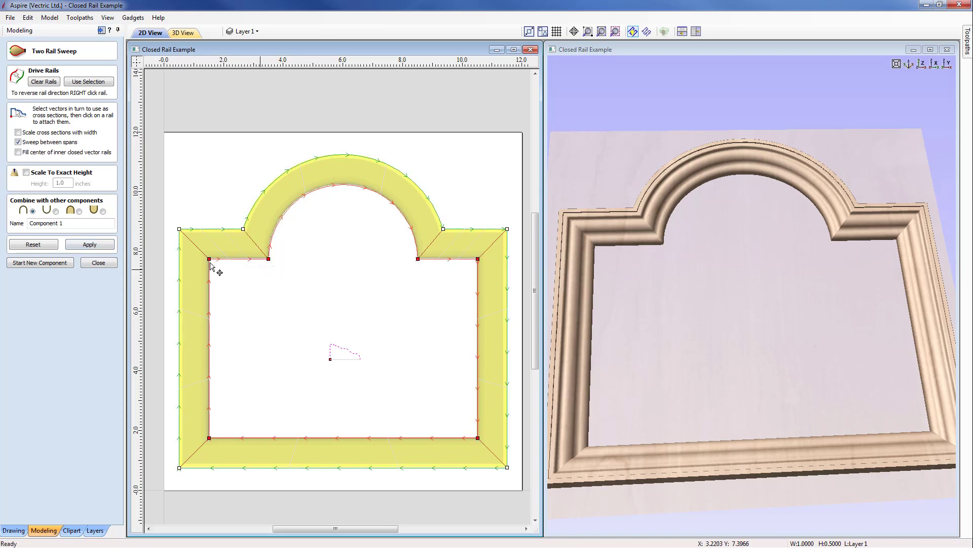
pyautogui.click(109, 247)
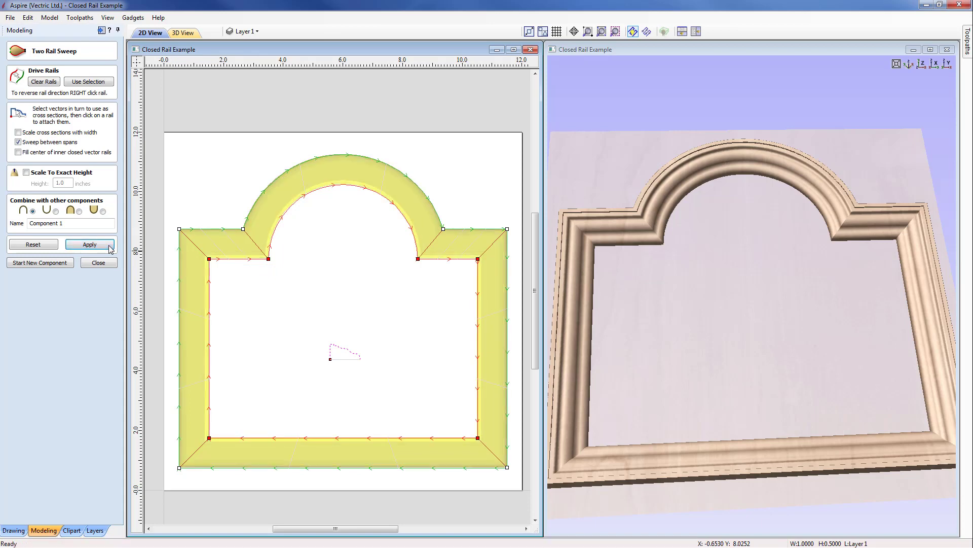
pyautogui.moveTo(649, 412); pyautogui.dragTo(857, 411)
pyautogui.moveTo(859, 406); pyautogui.dragTo(792, 327, button='right')
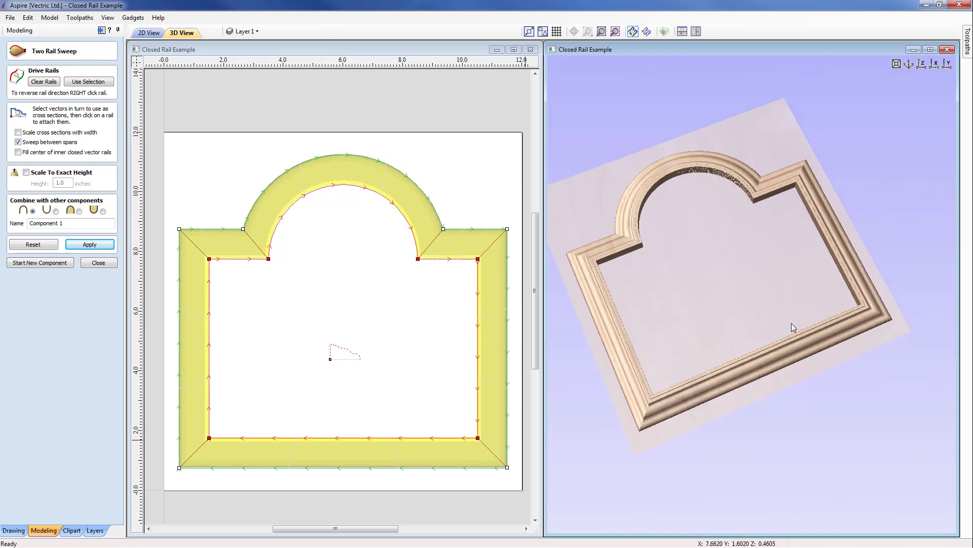
pyautogui.moveTo(735, 316); pyautogui.dragTo(755, 309)
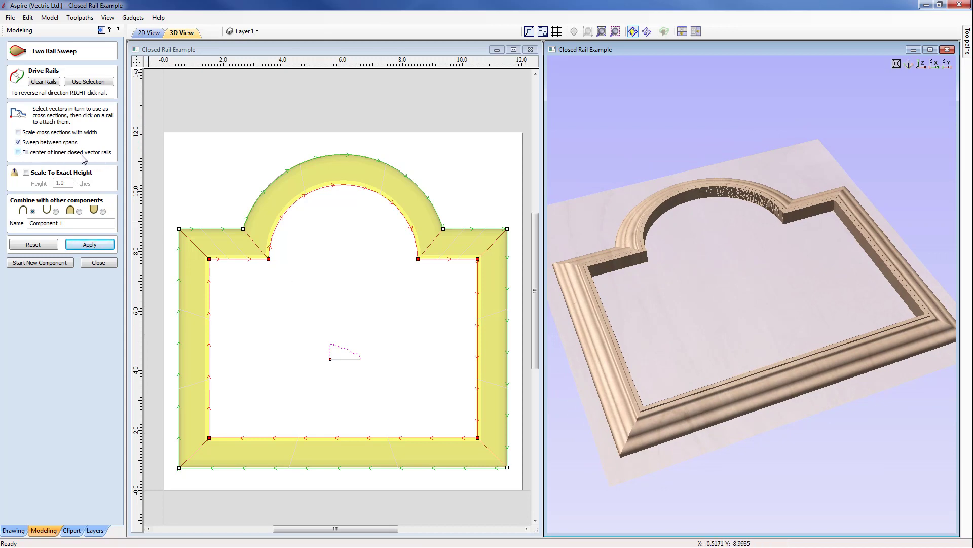
# Reapply the sweep with the center of the inner closed vector rails filled, and name the component Frame
pyautogui.click(77, 245)
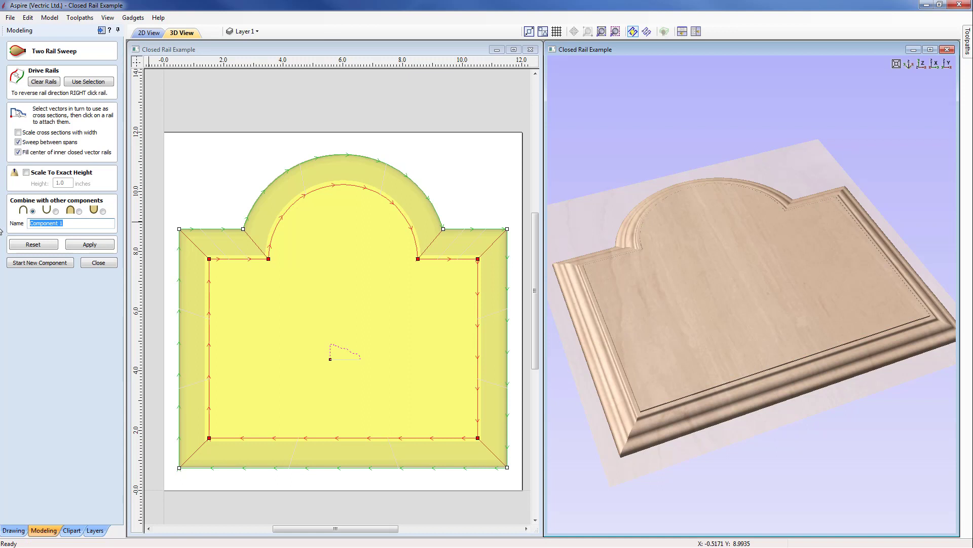
pyautogui.write('Frame')
pyautogui.click(92, 244)
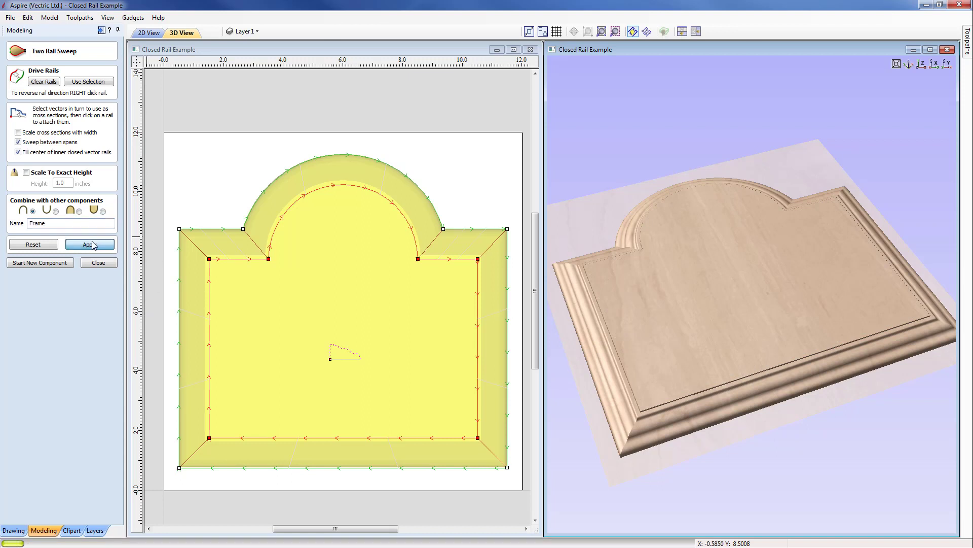